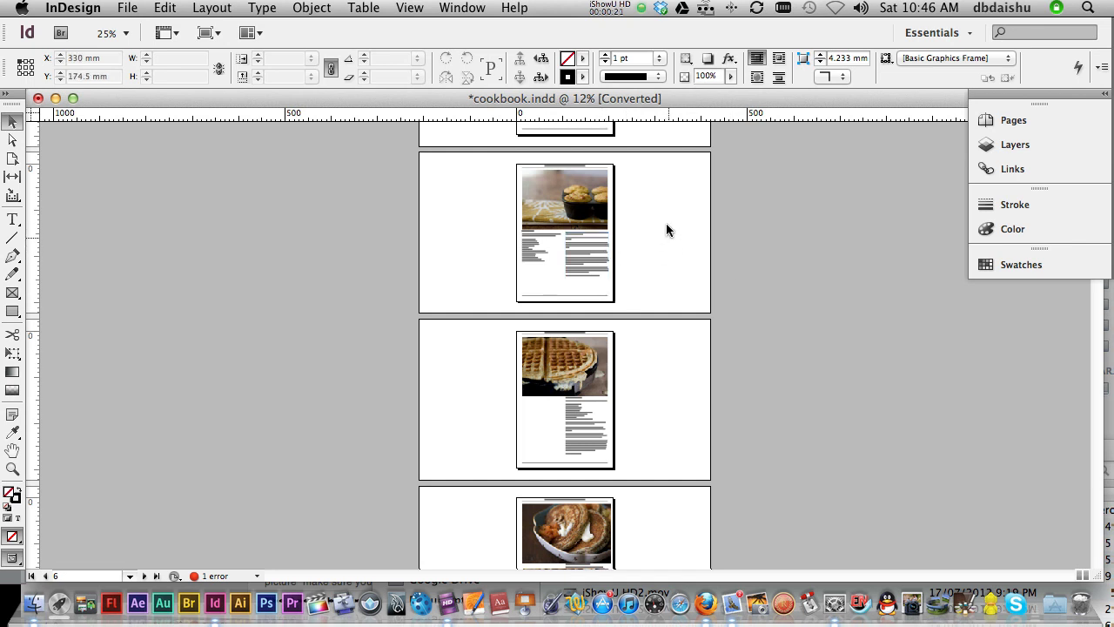
# Show the Pages panel, open A-Master and zoom into its footer band
pyautogui.scroll(5, 665, 206)
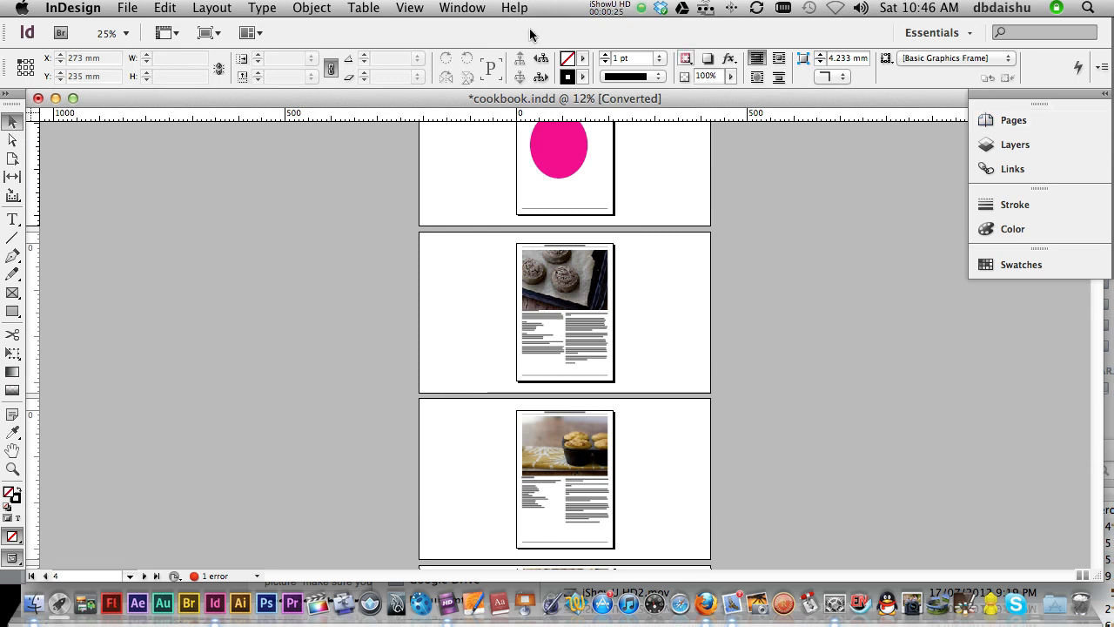
pyautogui.click(460, 9)
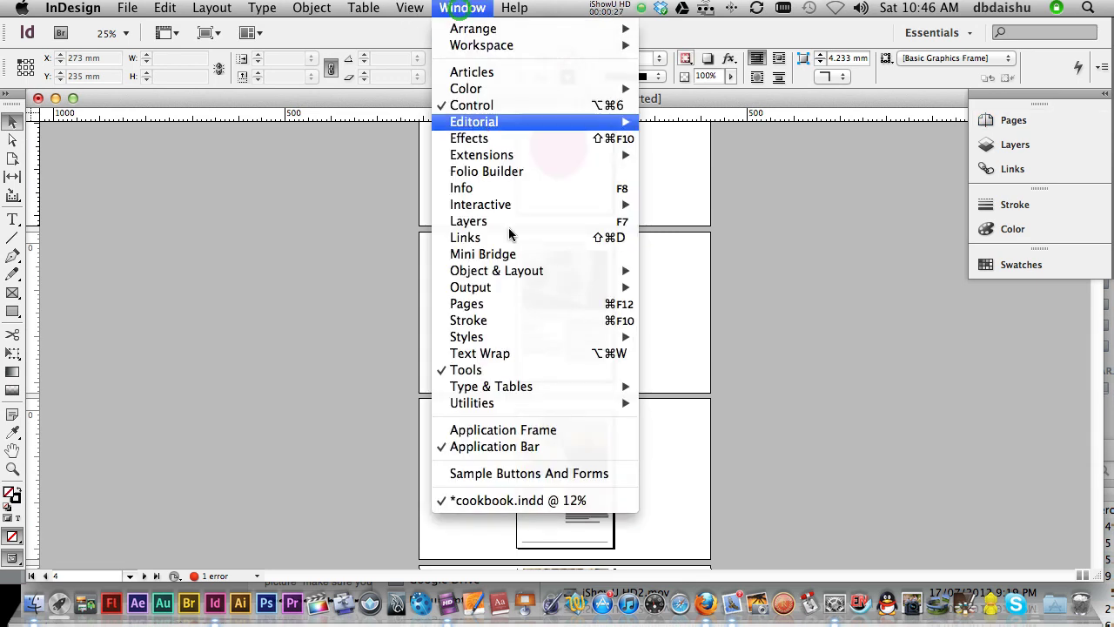
pyautogui.click(522, 303)
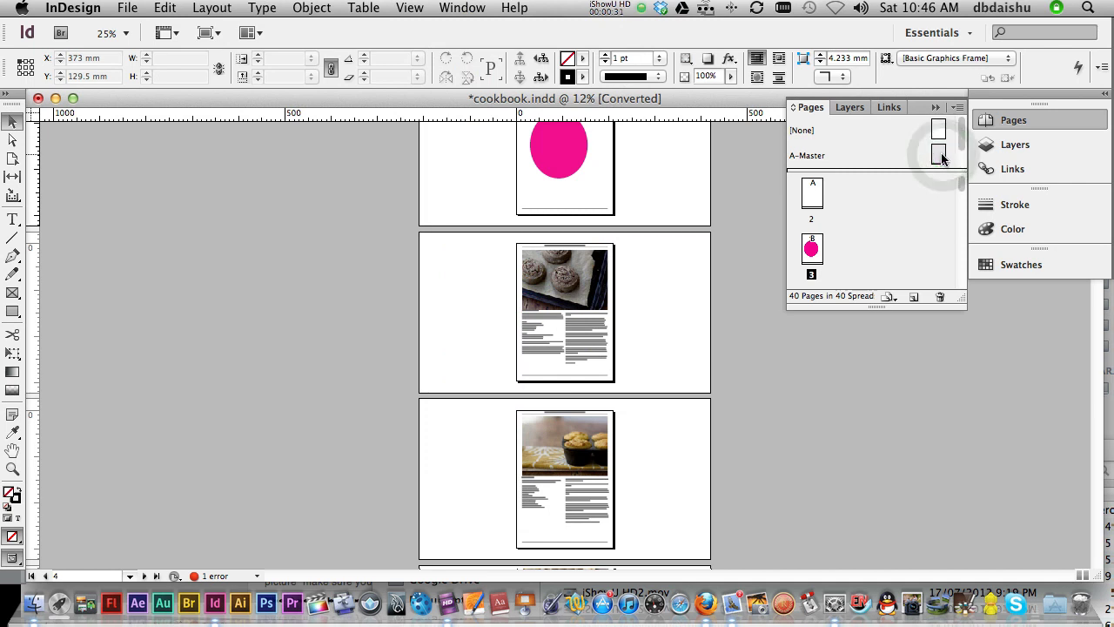
pyautogui.doubleClick(940, 156)
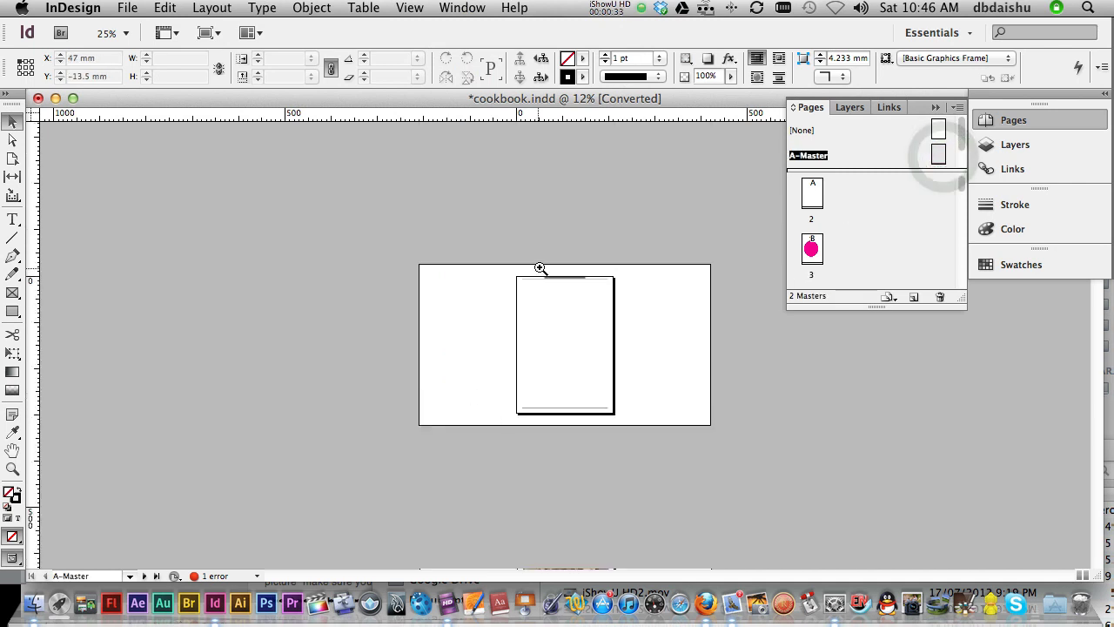
pyautogui.press('z')
pyautogui.moveTo(520, 371); pyautogui.dragTo(626, 450)
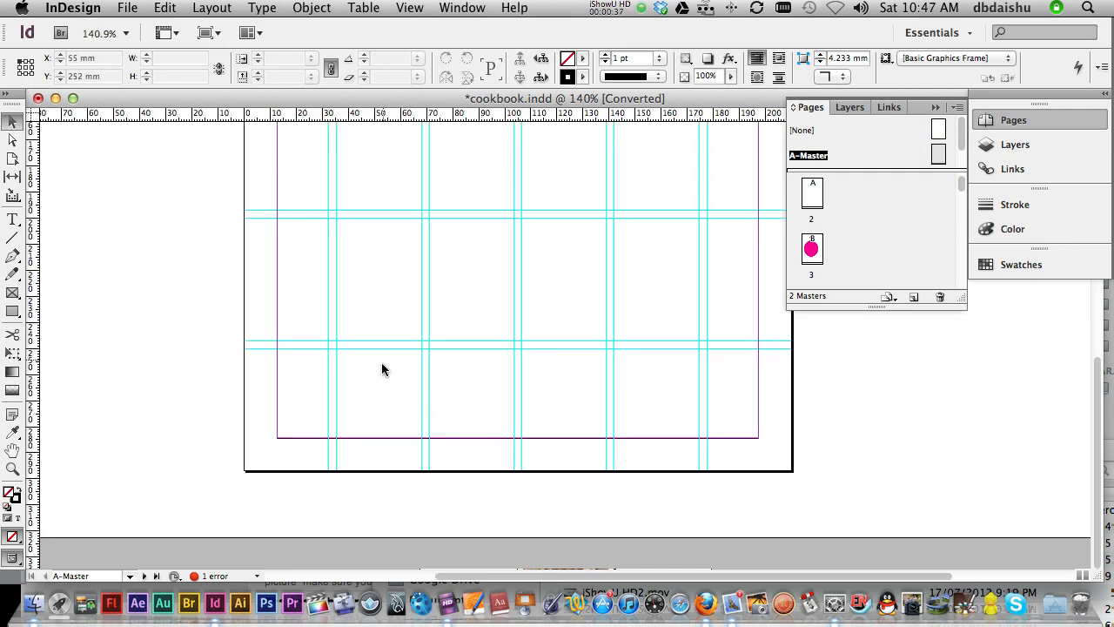
pyautogui.press('z')
pyautogui.moveTo(477, 393); pyautogui.dragTo(543, 499)
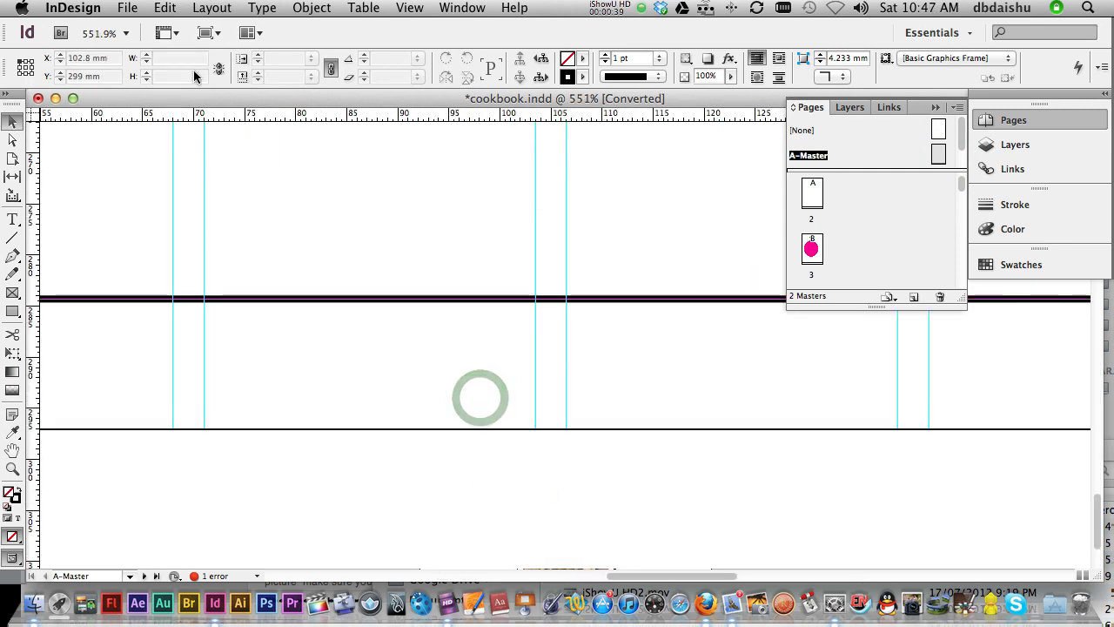
# Draw a text frame in the footer holding a Current Page Number marker
pyautogui.click(10, 219)
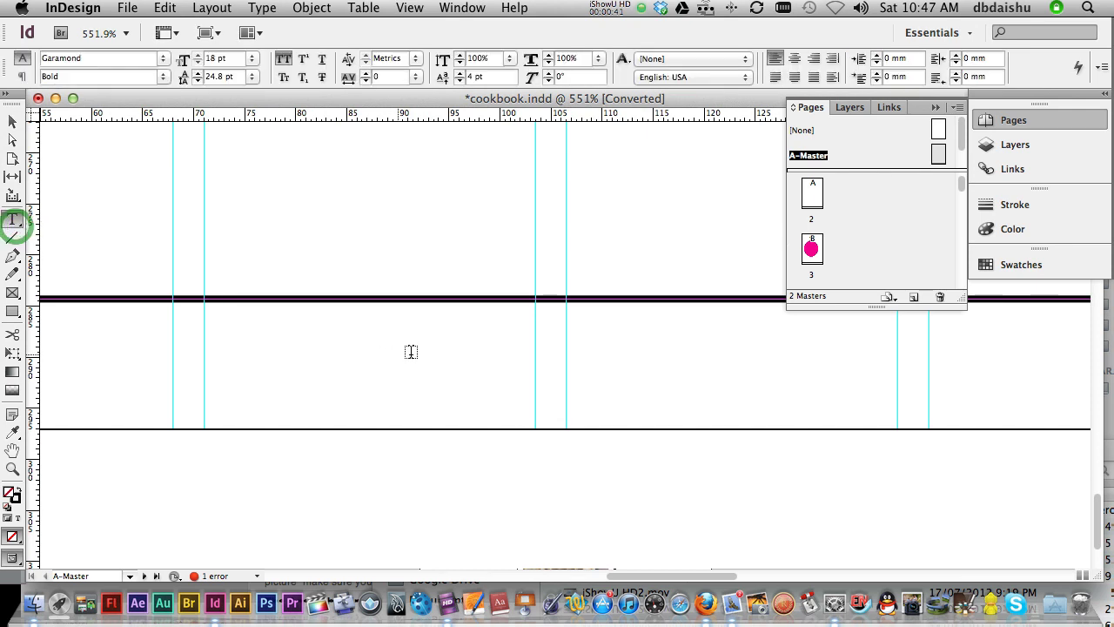
pyautogui.moveTo(299, 317); pyautogui.dragTo(795, 418)
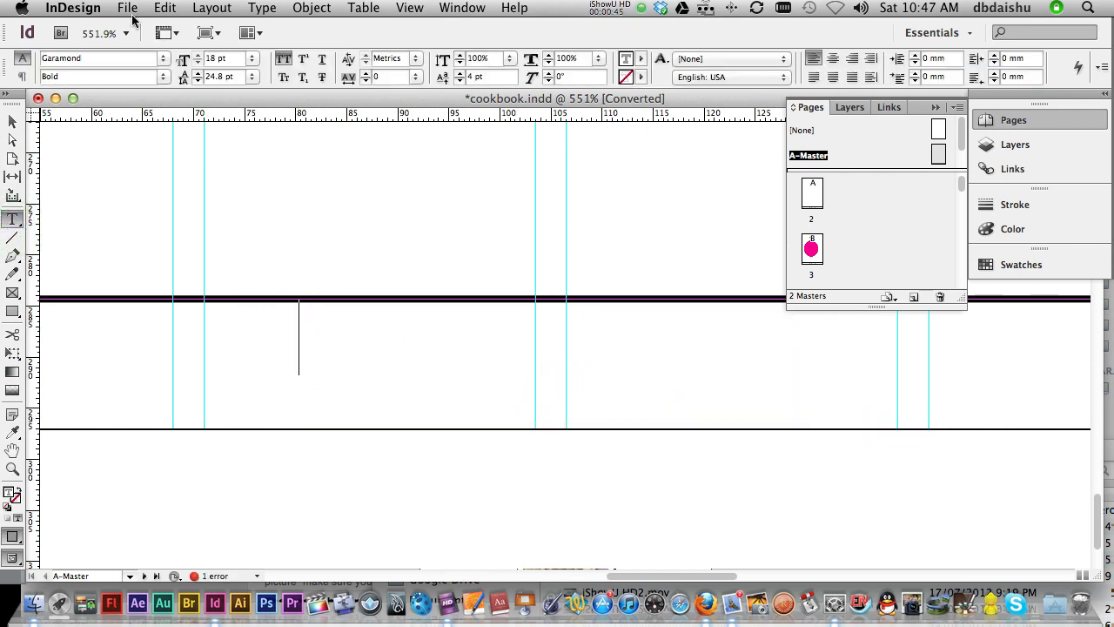
pyautogui.click(270, 8)
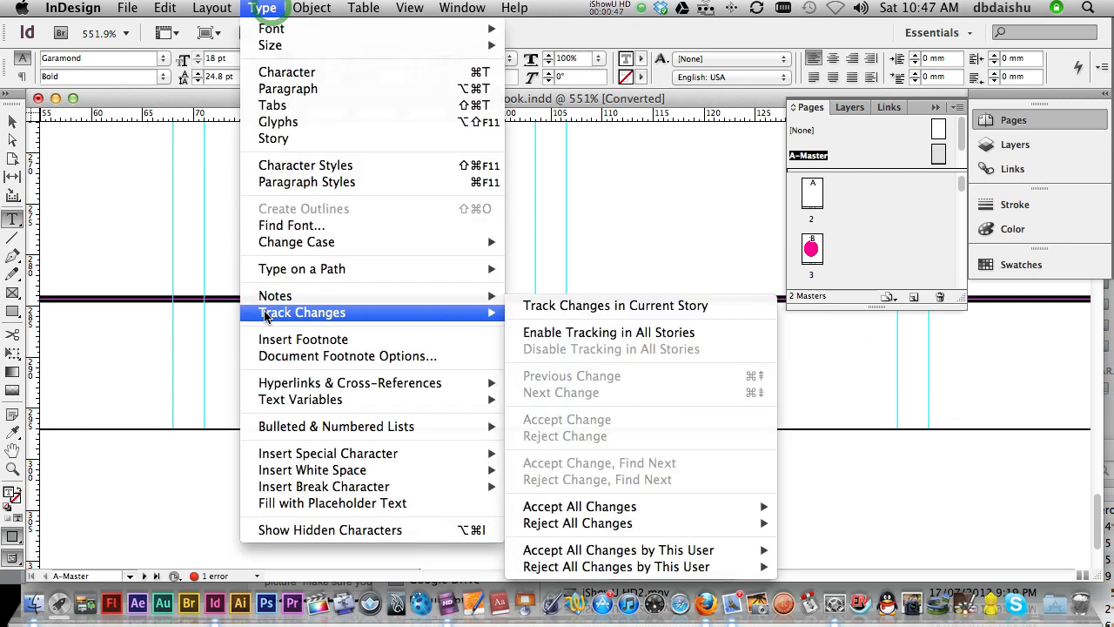
pyautogui.moveTo(329, 456)
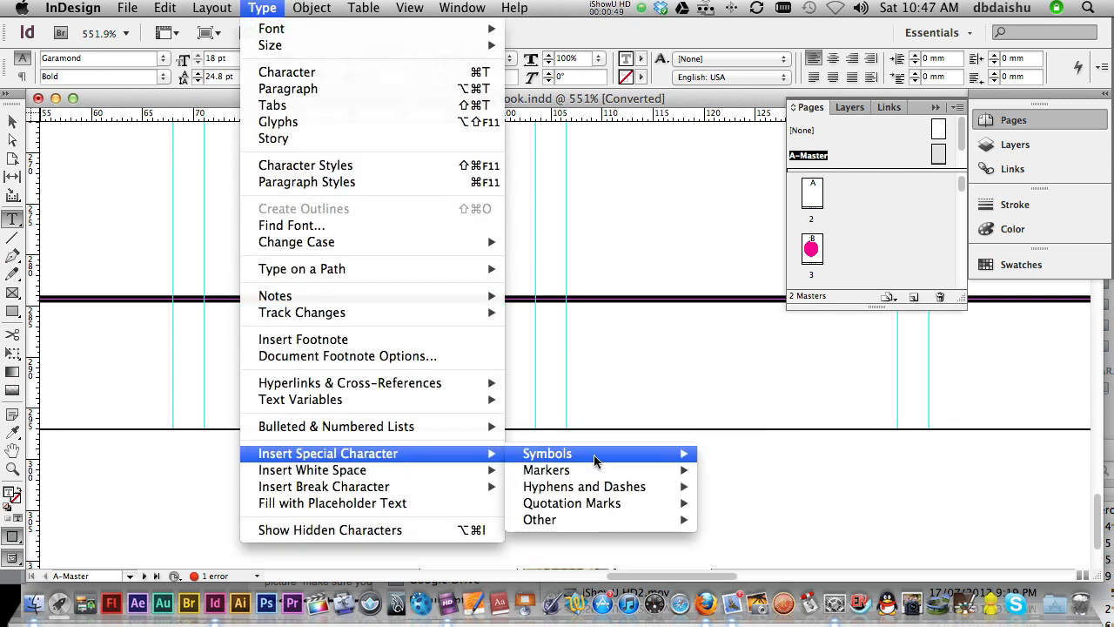
pyautogui.moveTo(599, 474)
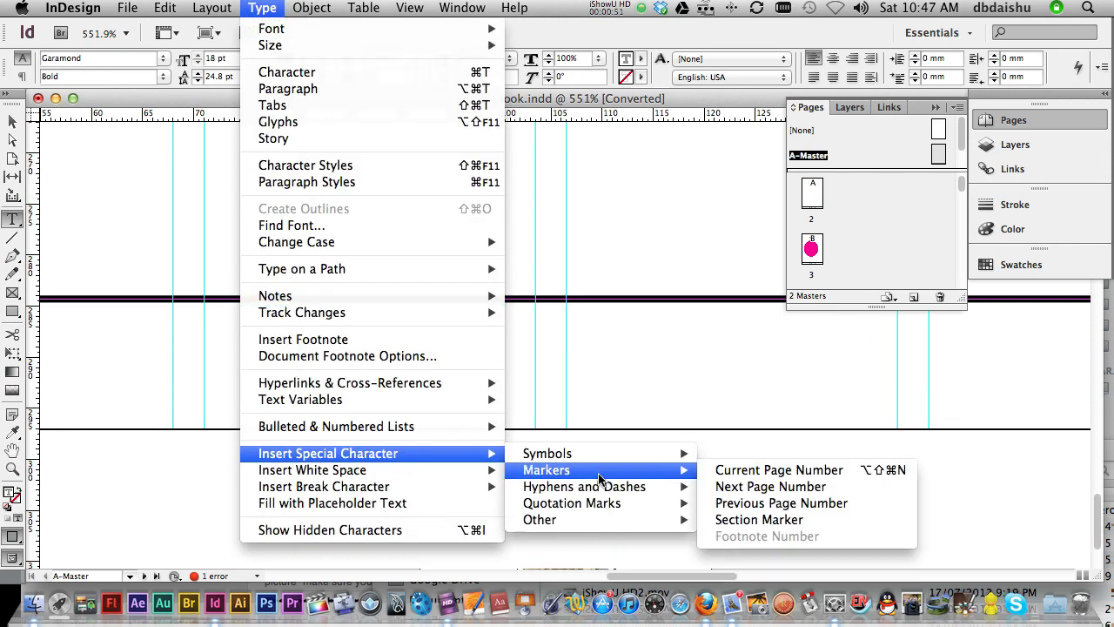
pyautogui.click(774, 472)
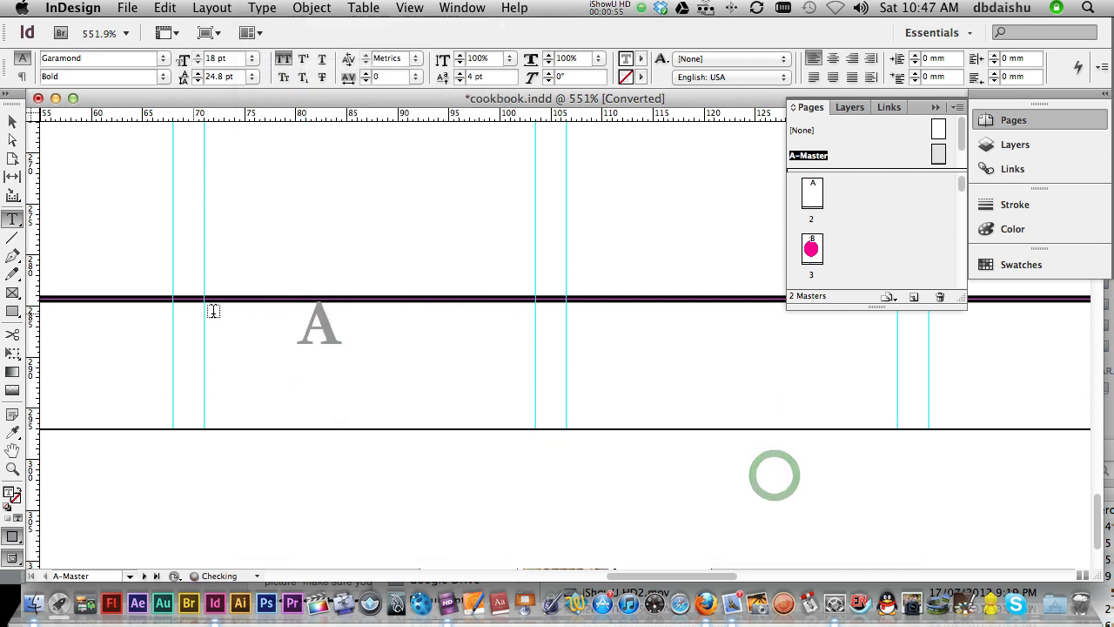
pyautogui.doubleClick(313, 339)
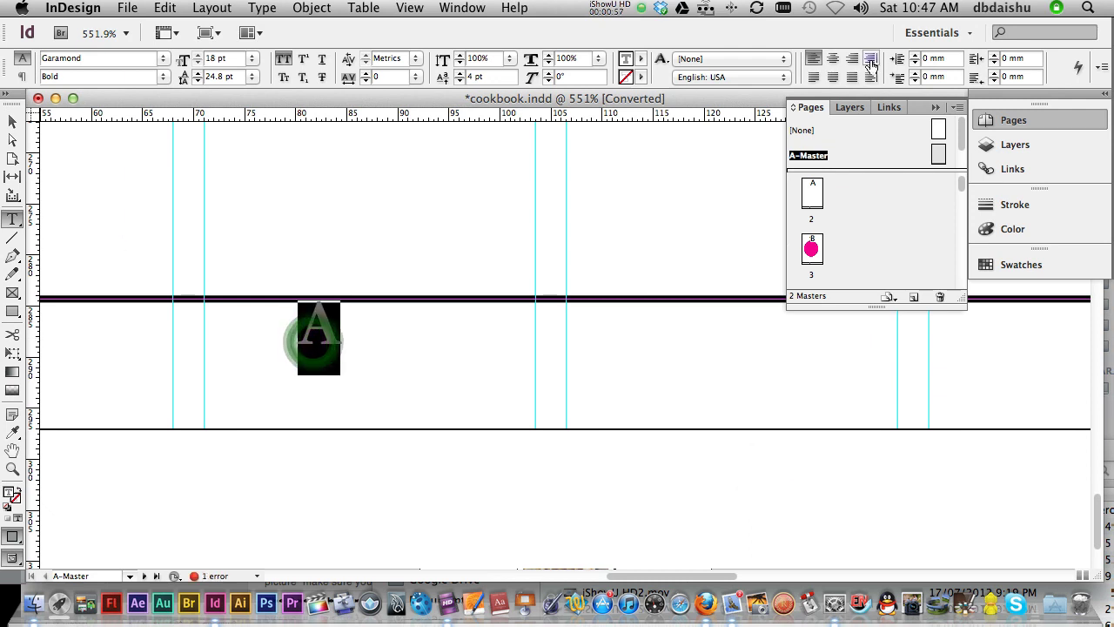
# Centre the page number and apply the body paragraph style to it
pyautogui.click(835, 61)
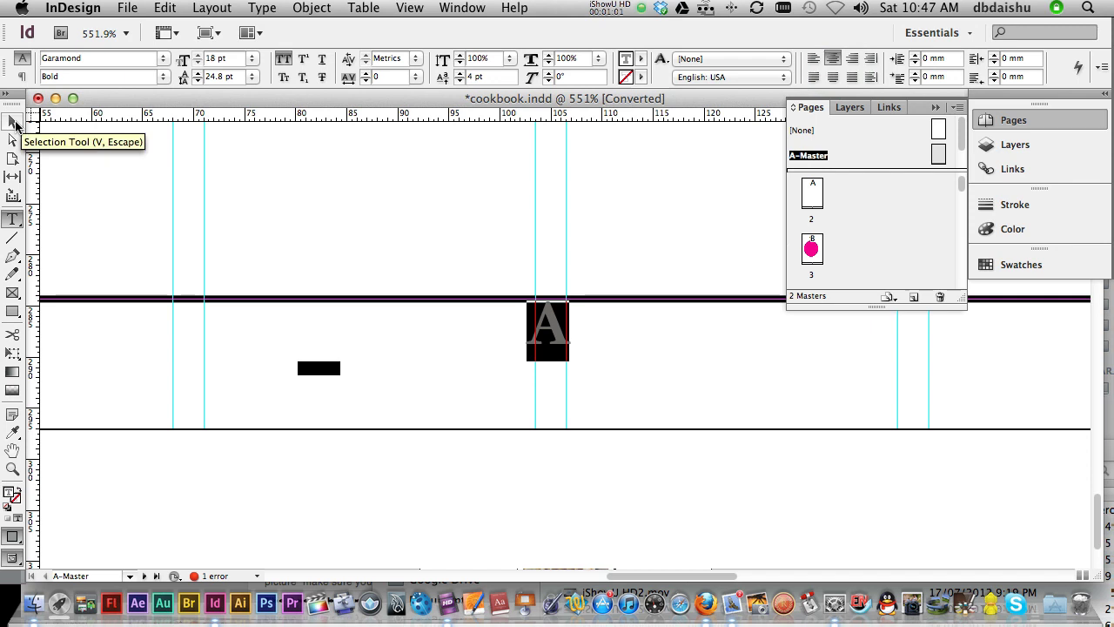
pyautogui.click(462, 8)
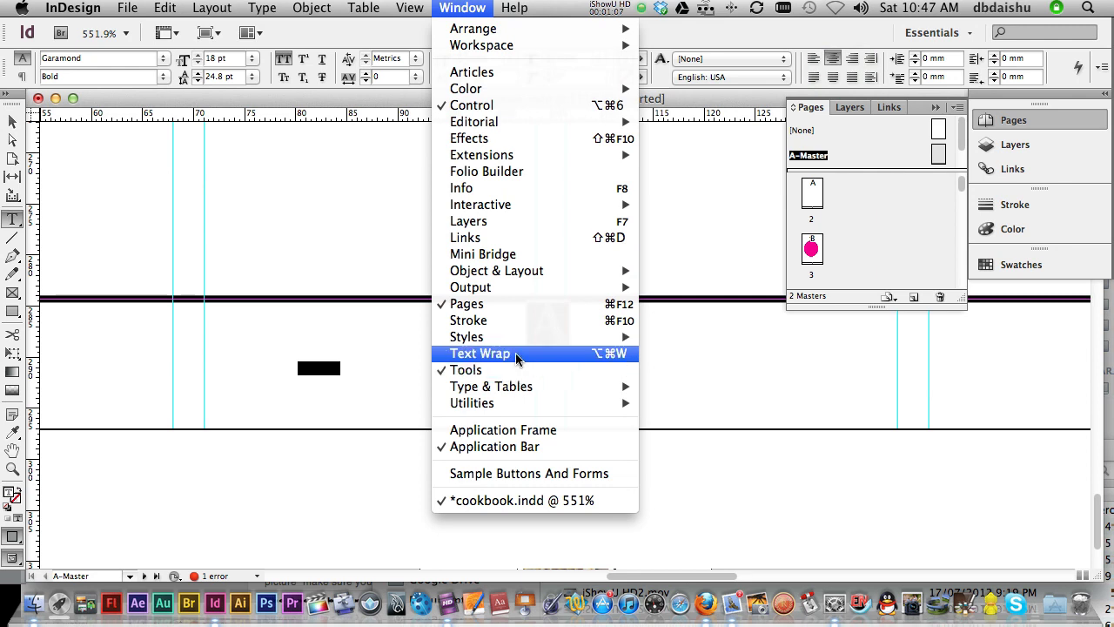
pyautogui.moveTo(516, 337)
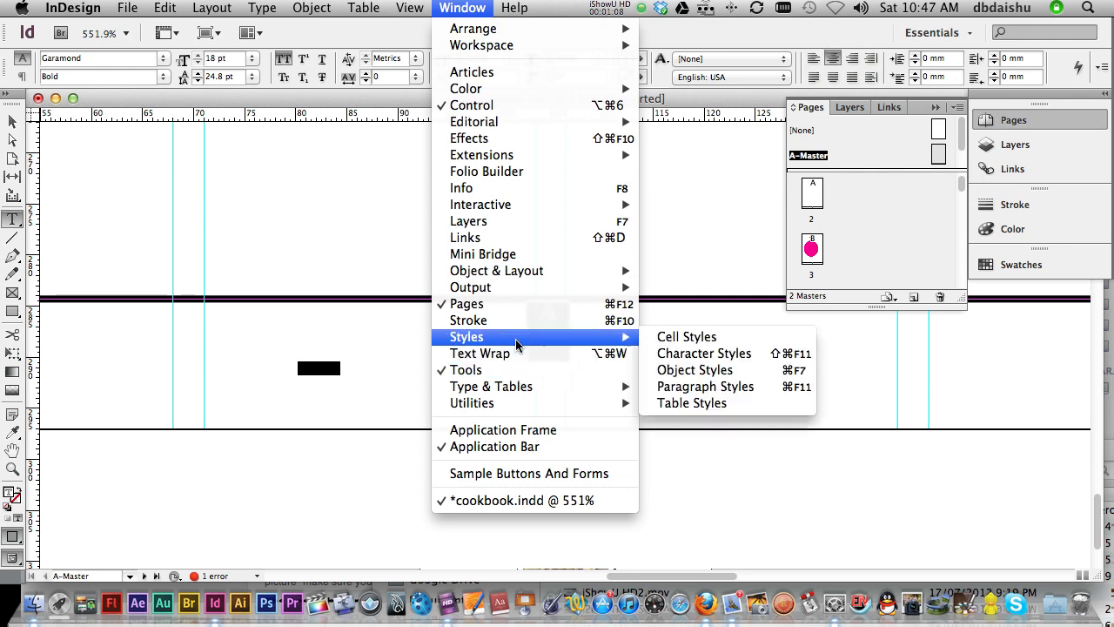
pyautogui.click(735, 390)
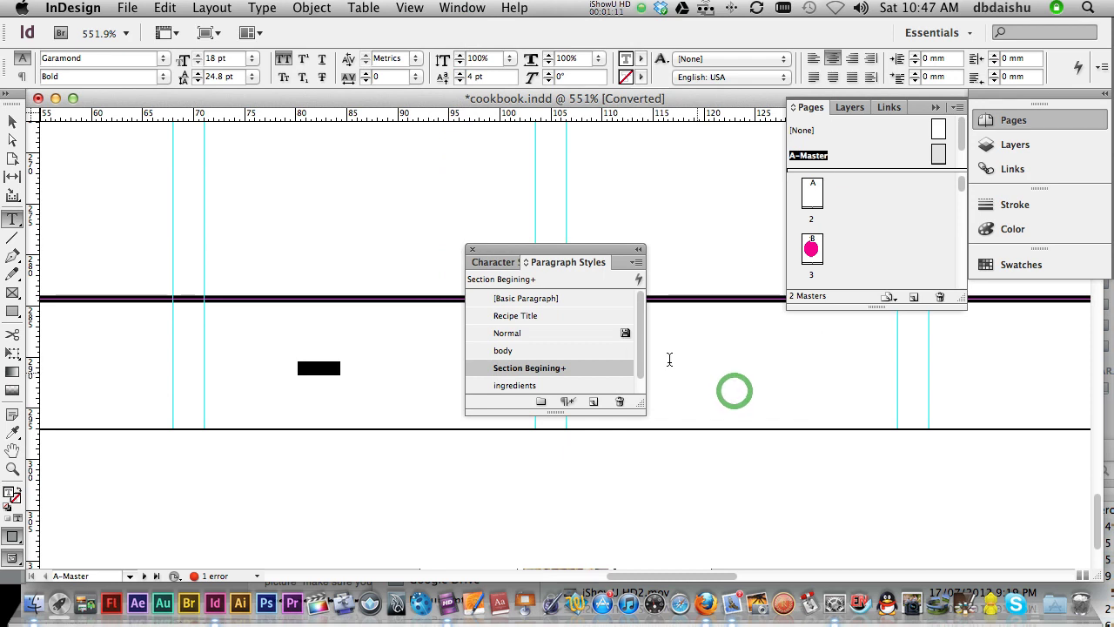
pyautogui.click(542, 351)
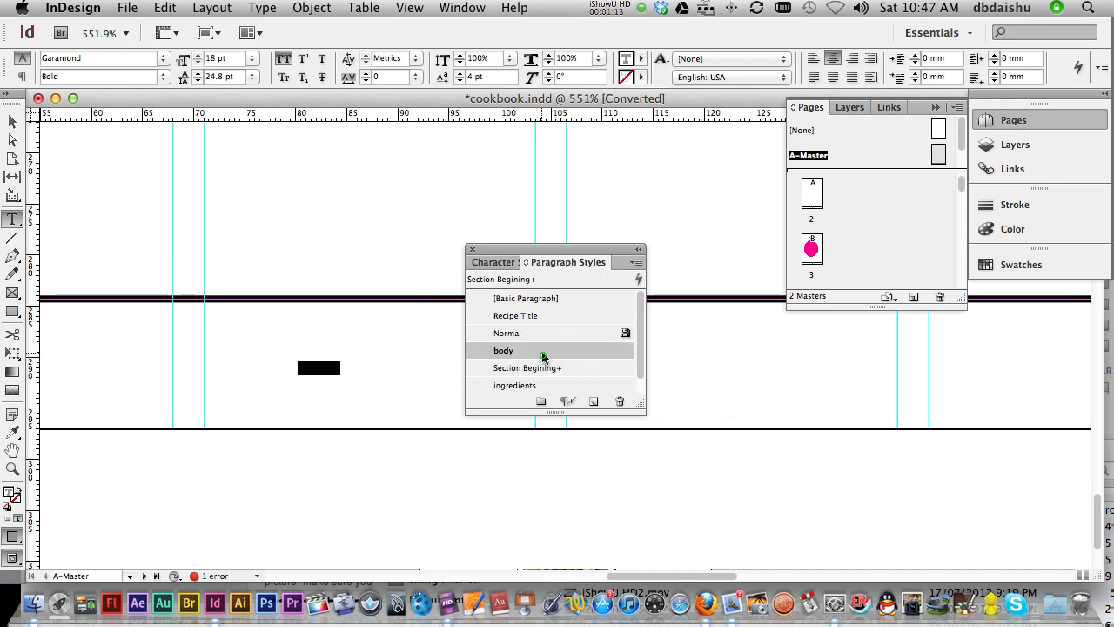
# Re-centre the restyled page number and deselect its frame
pyautogui.moveTo(537, 253); pyautogui.dragTo(837, 332)
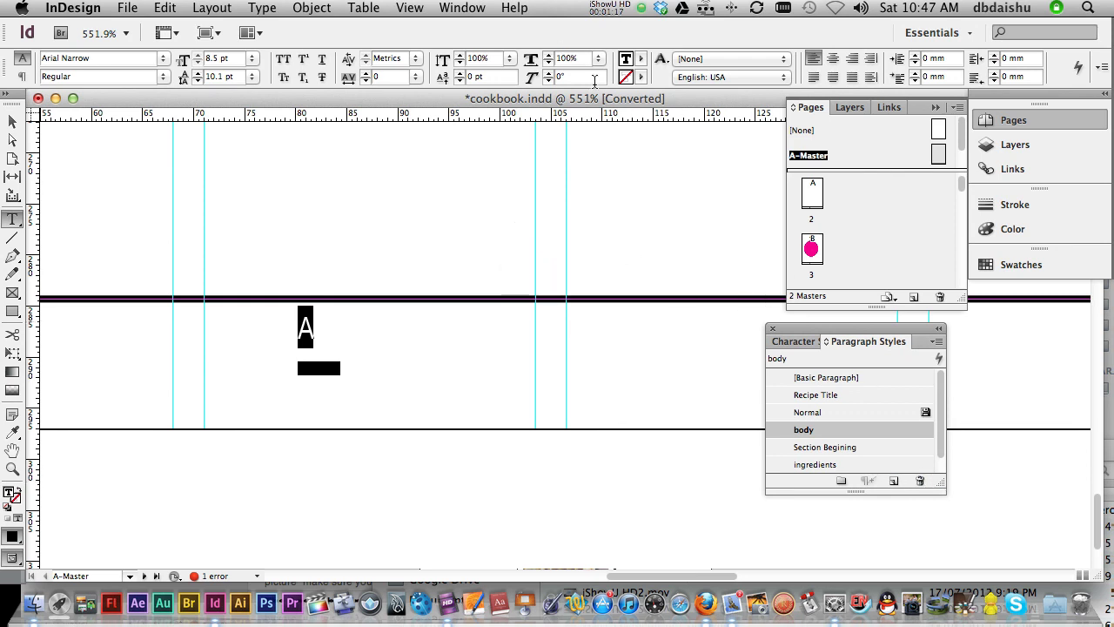
pyautogui.click(833, 58)
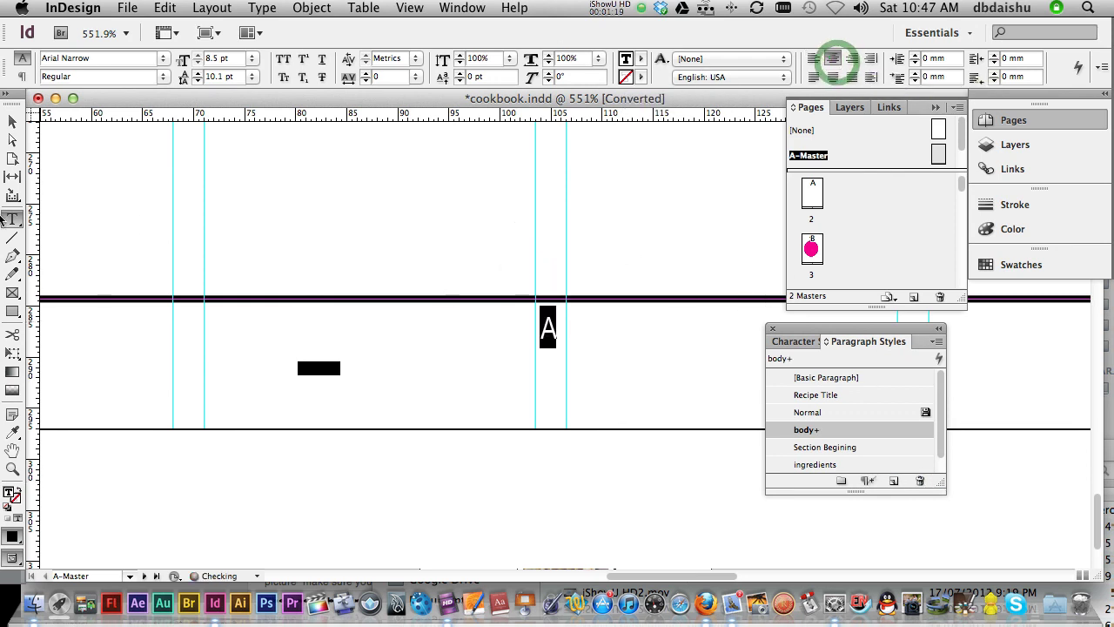
pyautogui.click(12, 122)
pyautogui.click(385, 237)
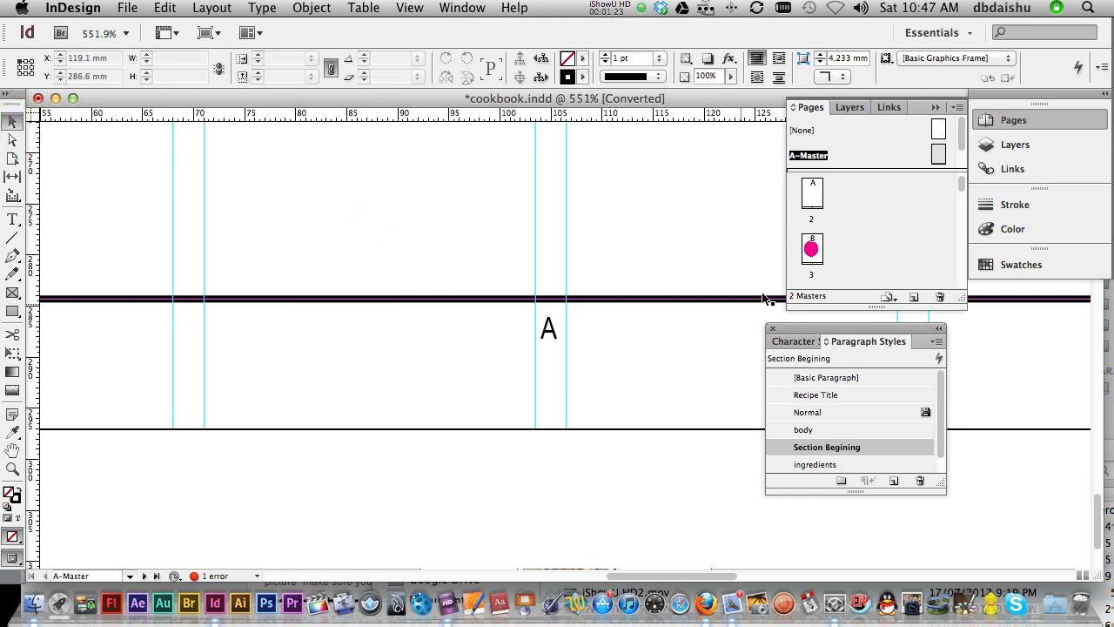
pyautogui.scroll(-3, 824, 253)
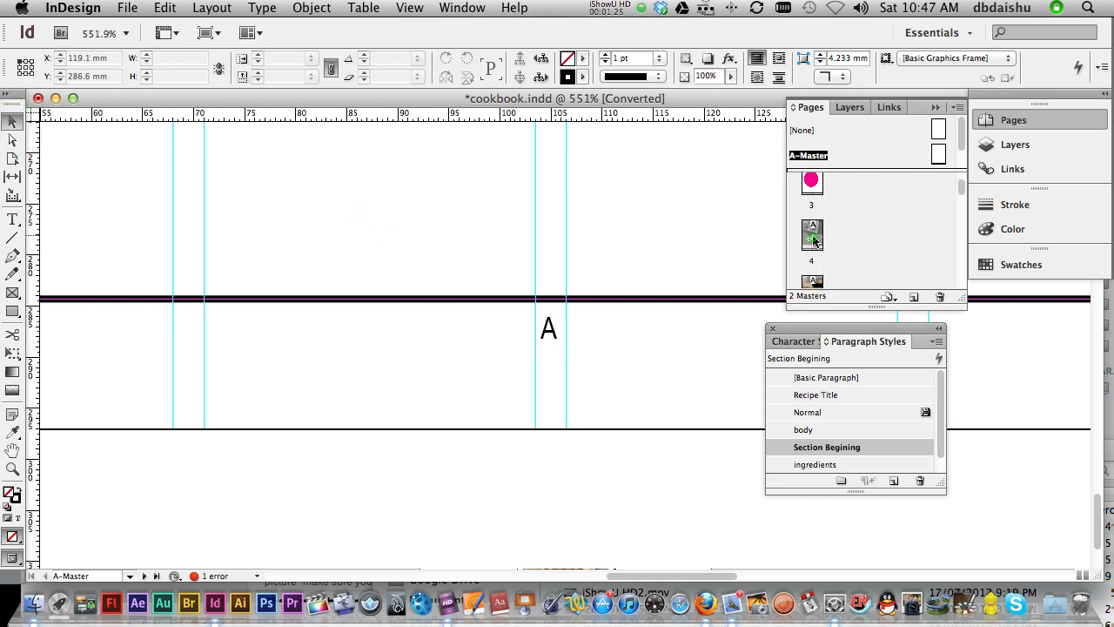
pyautogui.doubleClick(812, 237)
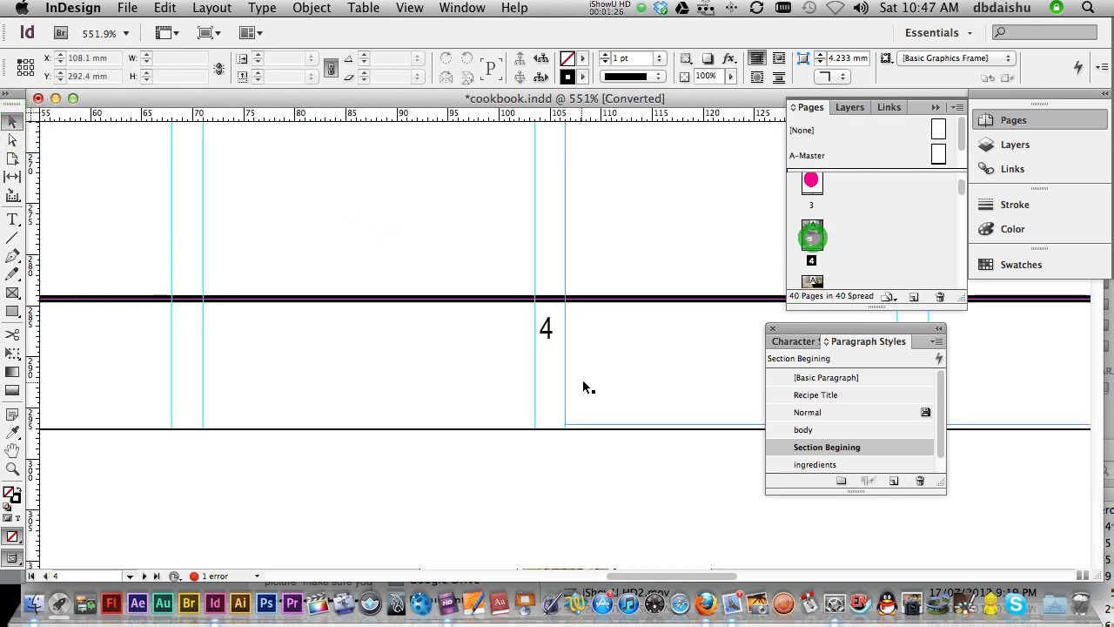
pyautogui.click(961, 193)
pyautogui.doubleClick(810, 199)
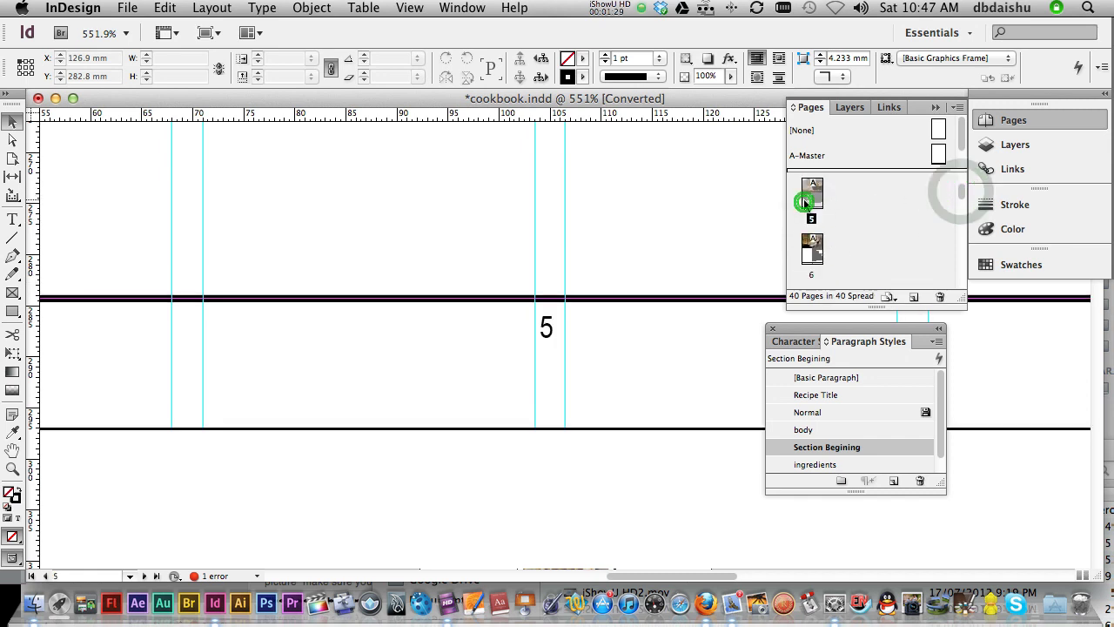
pyautogui.doubleClick(811, 250)
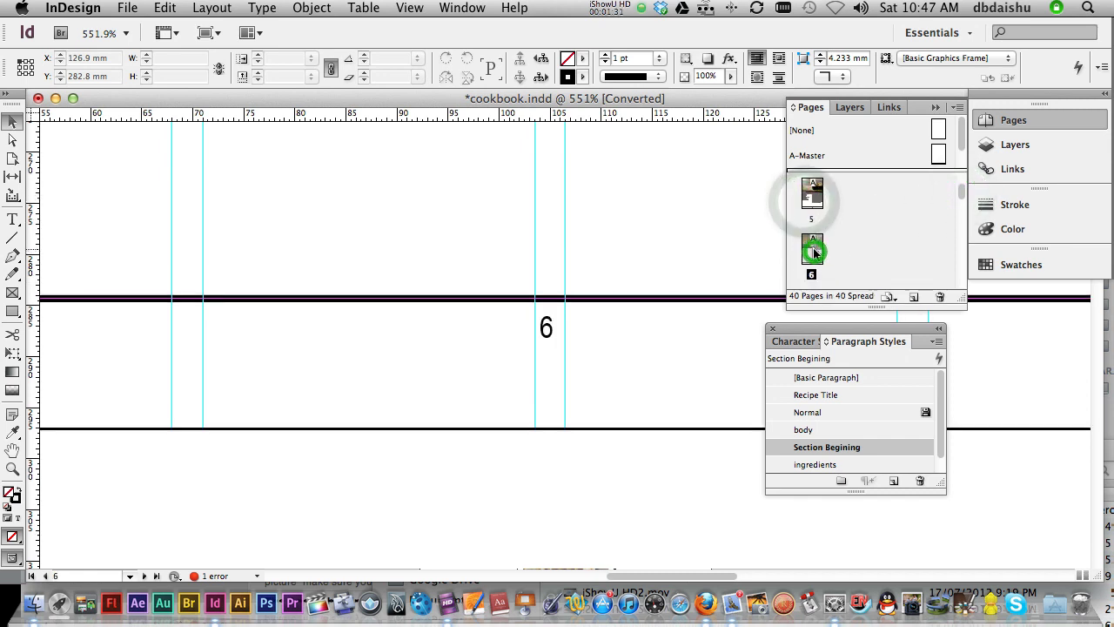
pyautogui.doubleClick(940, 155)
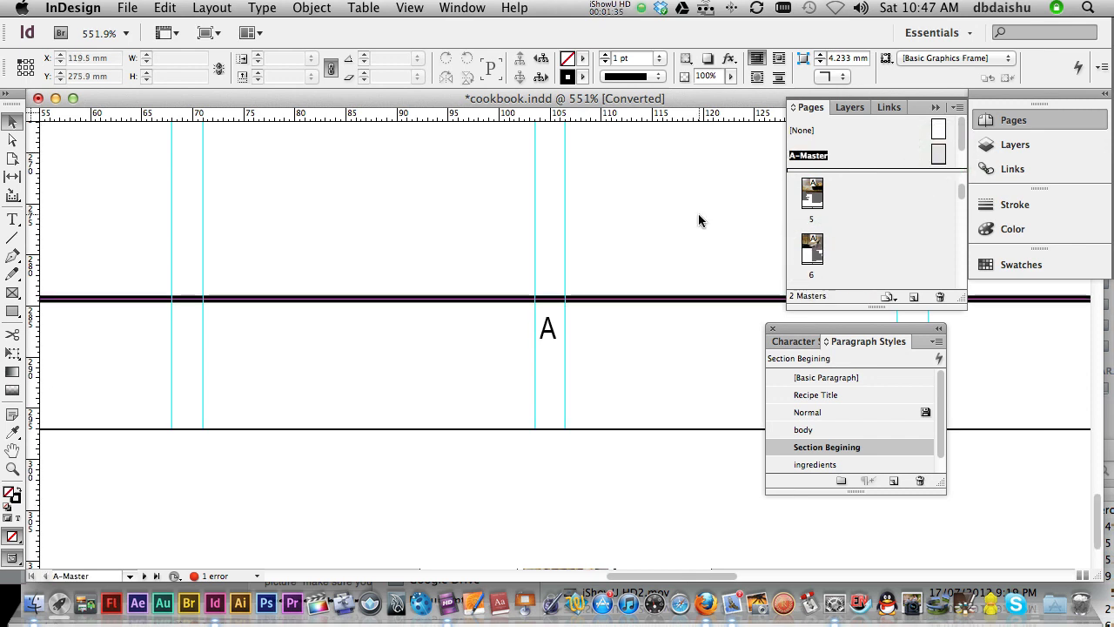
pyautogui.press('super+0')
# Draw a text frame below the HOME | CONTENTS header and insert a Section Marker
pyautogui.moveTo(581, 181); pyautogui.dragTo(577, 223)
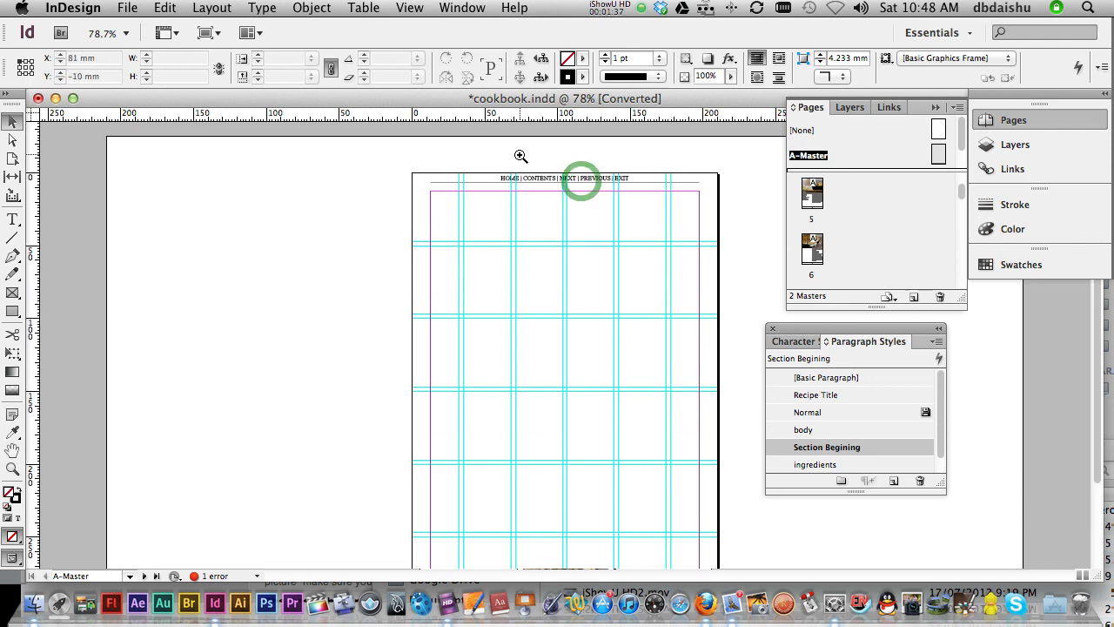
pyautogui.moveTo(519, 157); pyautogui.dragTo(617, 229)
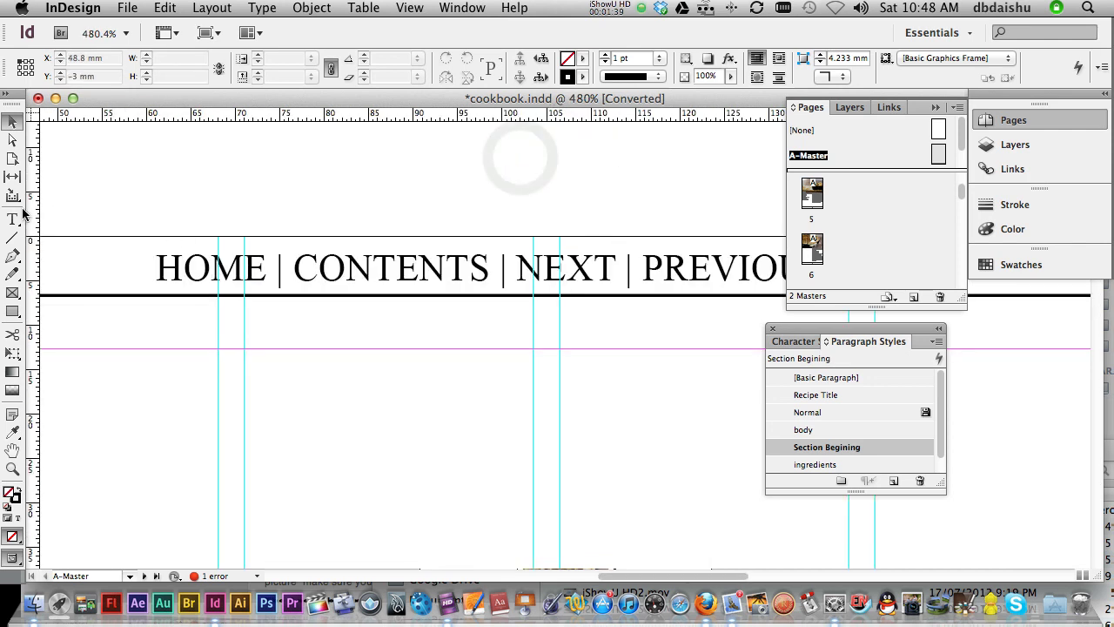
pyautogui.click(13, 219)
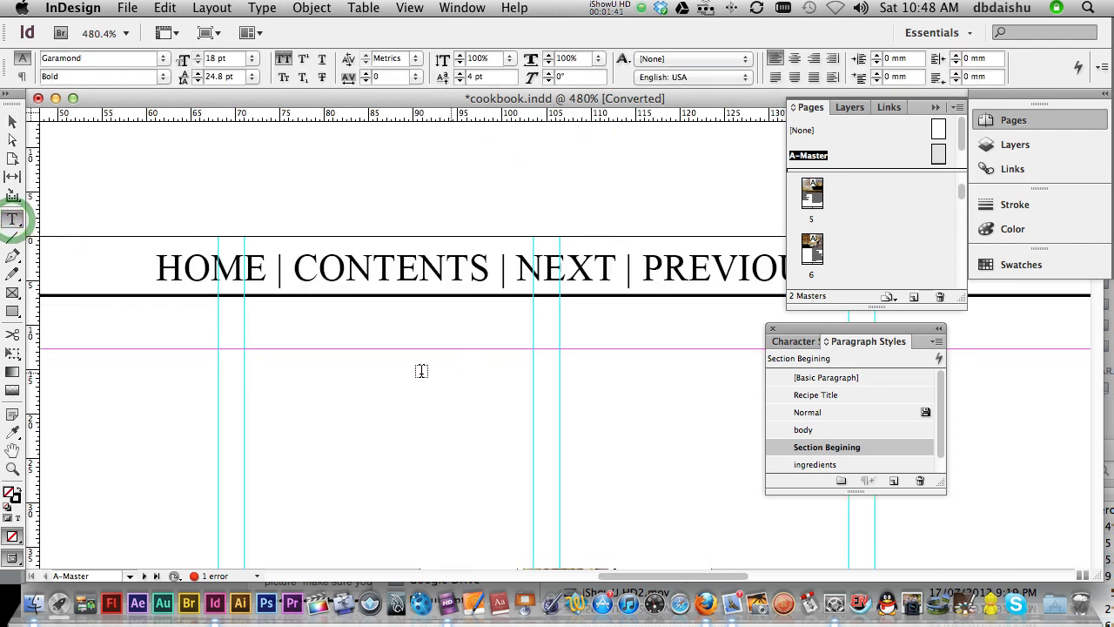
pyautogui.moveTo(335, 387); pyautogui.dragTo(826, 309)
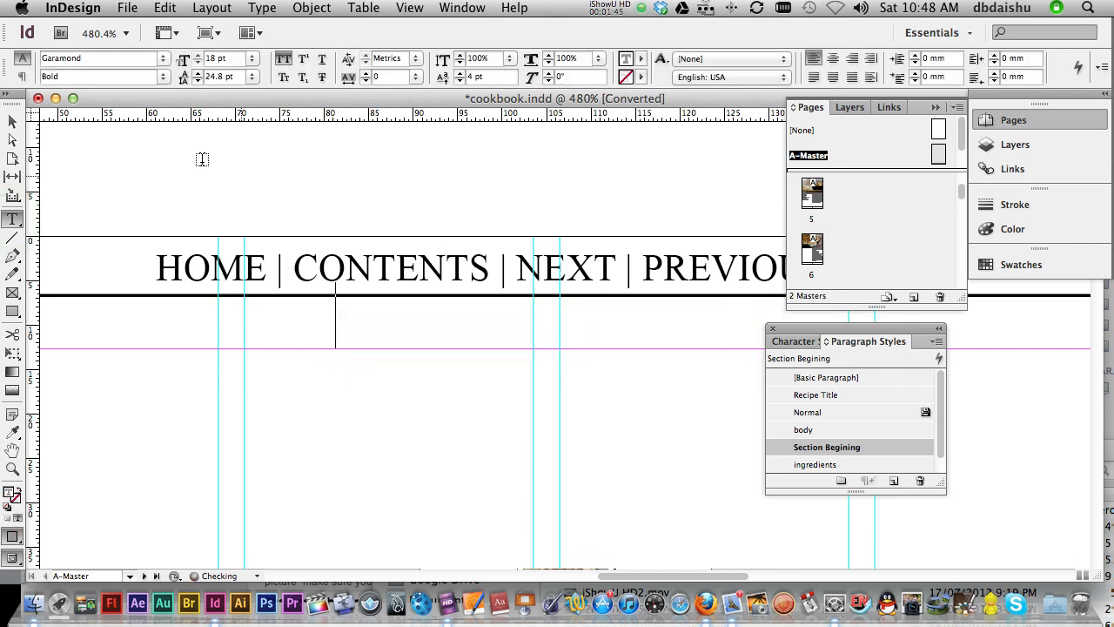
pyautogui.click(211, 8)
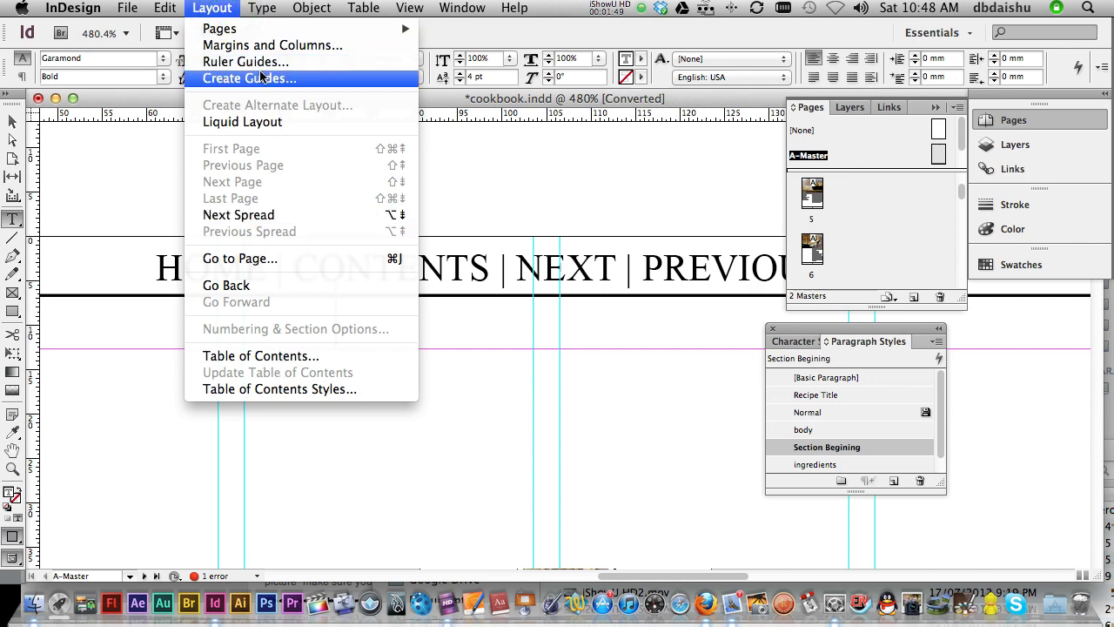
pyautogui.moveTo(261, 7)
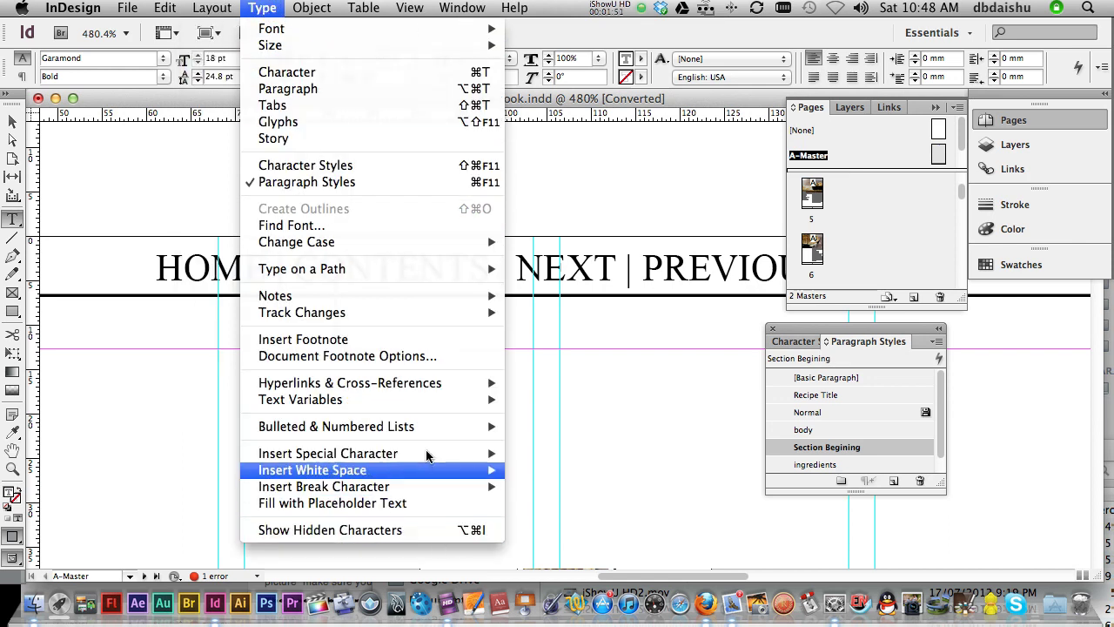
pyautogui.moveTo(426, 452)
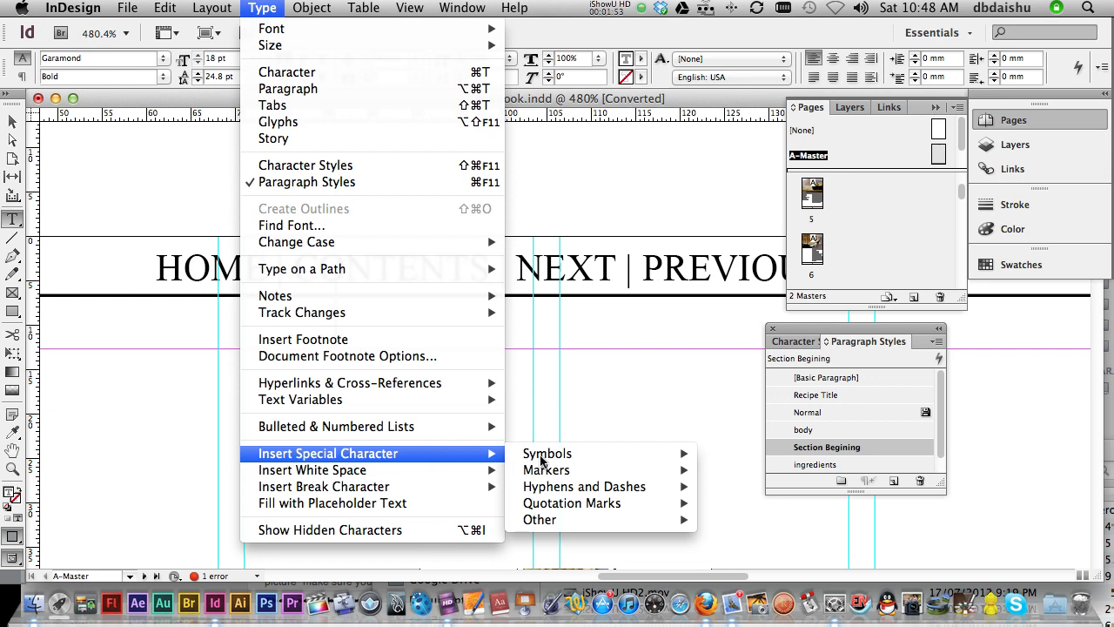
pyautogui.moveTo(585, 474)
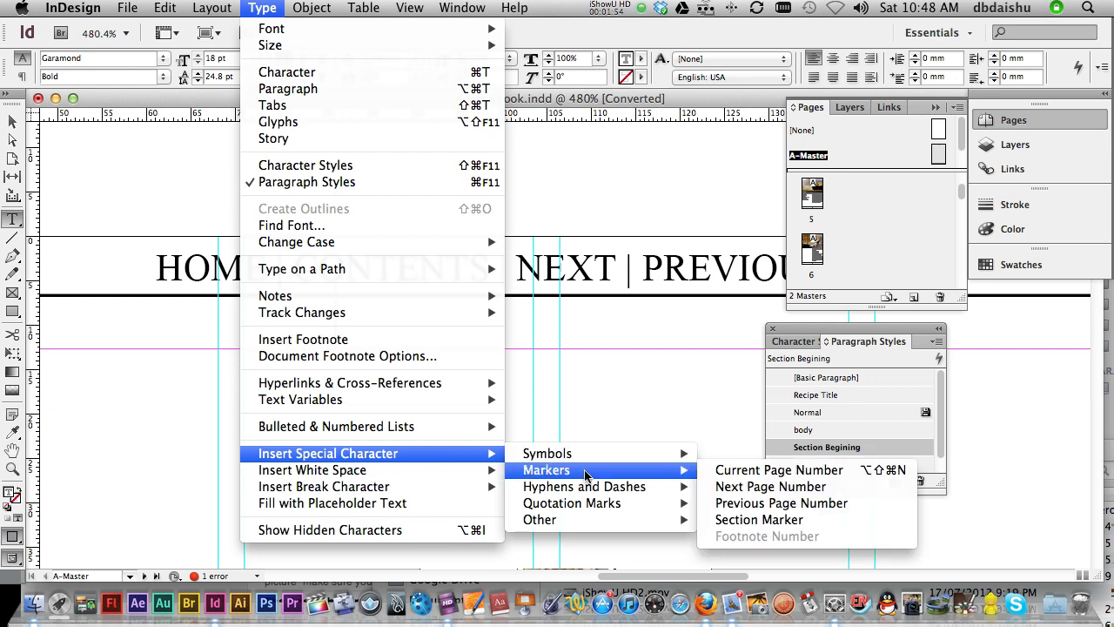
pyautogui.click(790, 521)
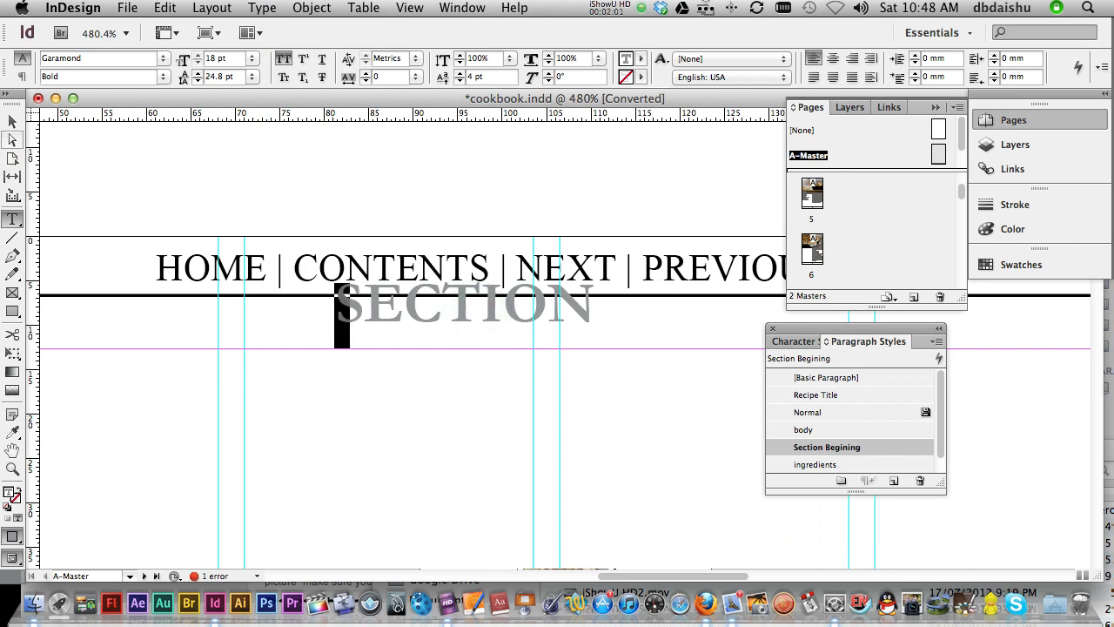
# Give the section marker the body paragraph style, centred in its frame
pyautogui.click(10, 122)
pyautogui.moveTo(495, 323); pyautogui.dragTo(492, 400)
pyautogui.press('super+a')
pyautogui.click(802, 430)
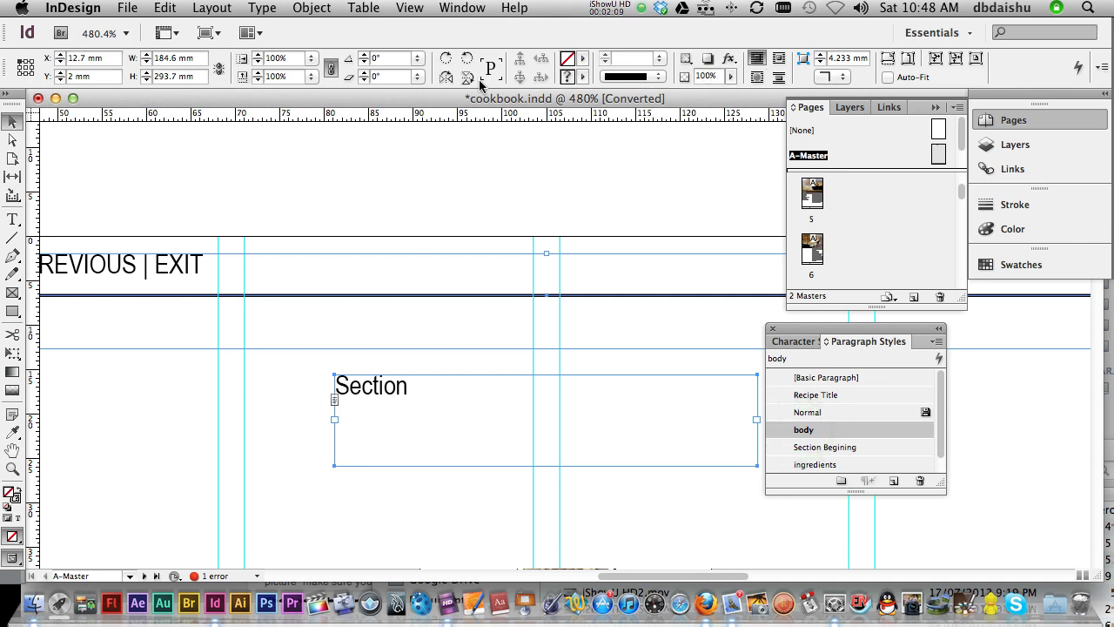
pyautogui.click(14, 221)
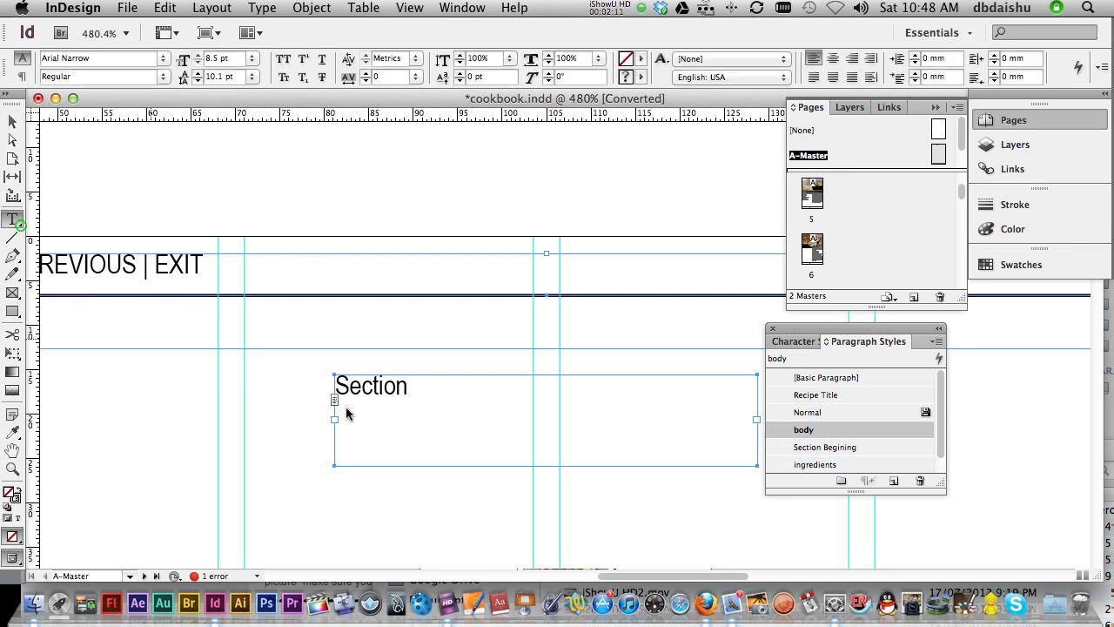
pyautogui.doubleClick(366, 388)
pyautogui.click(832, 58)
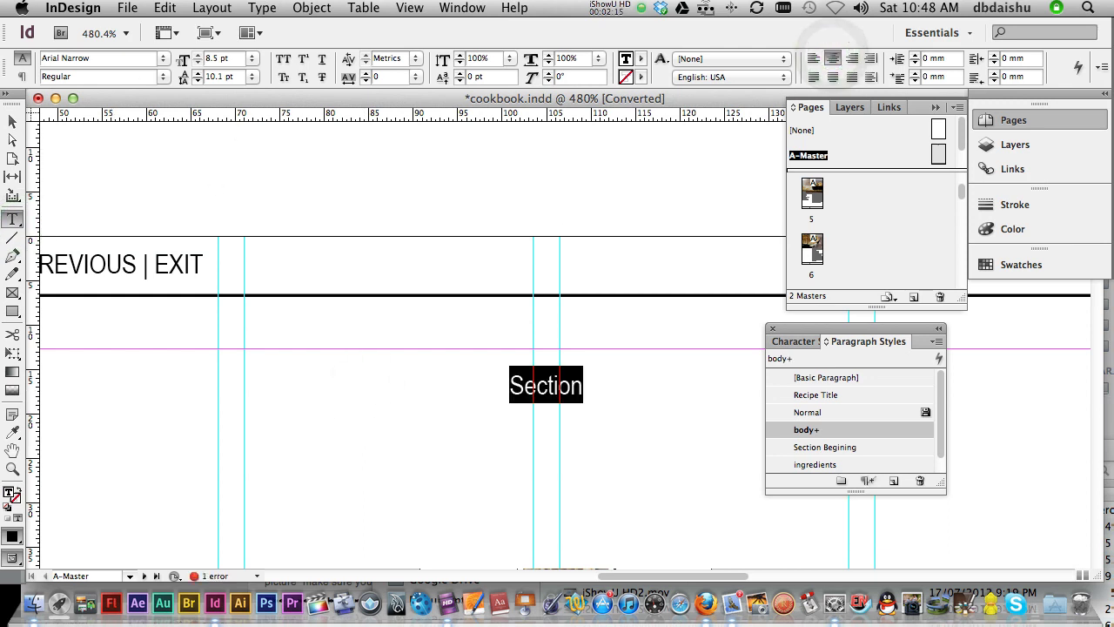
# Change the case to 'Section' and snug the shortened frame just below the header
pyautogui.click(210, 8)
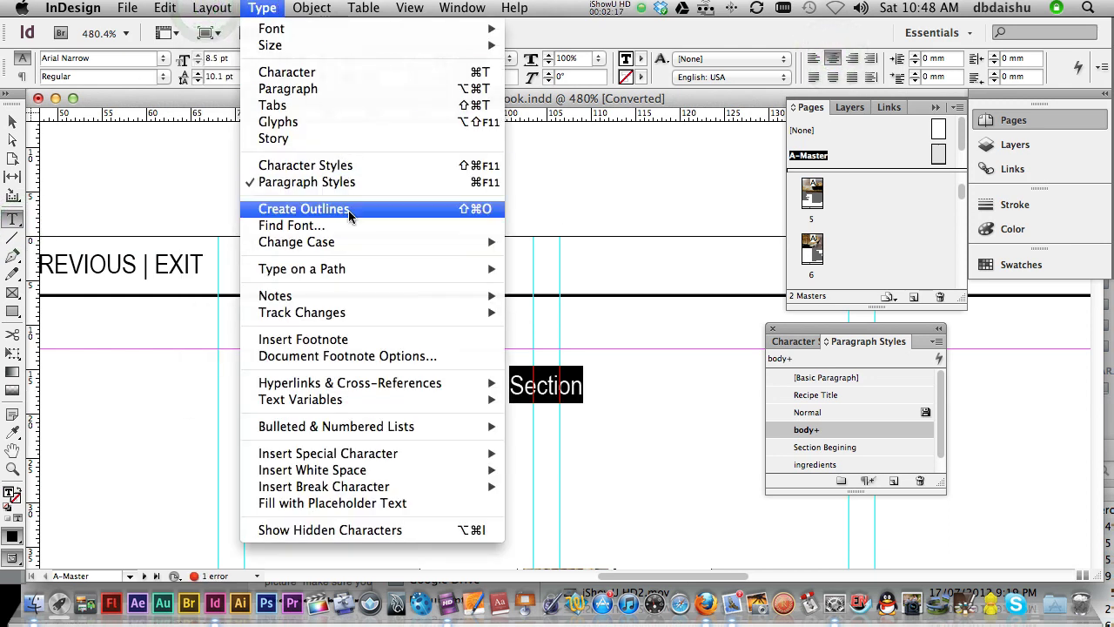
pyautogui.moveTo(348, 241)
pyautogui.click(554, 250)
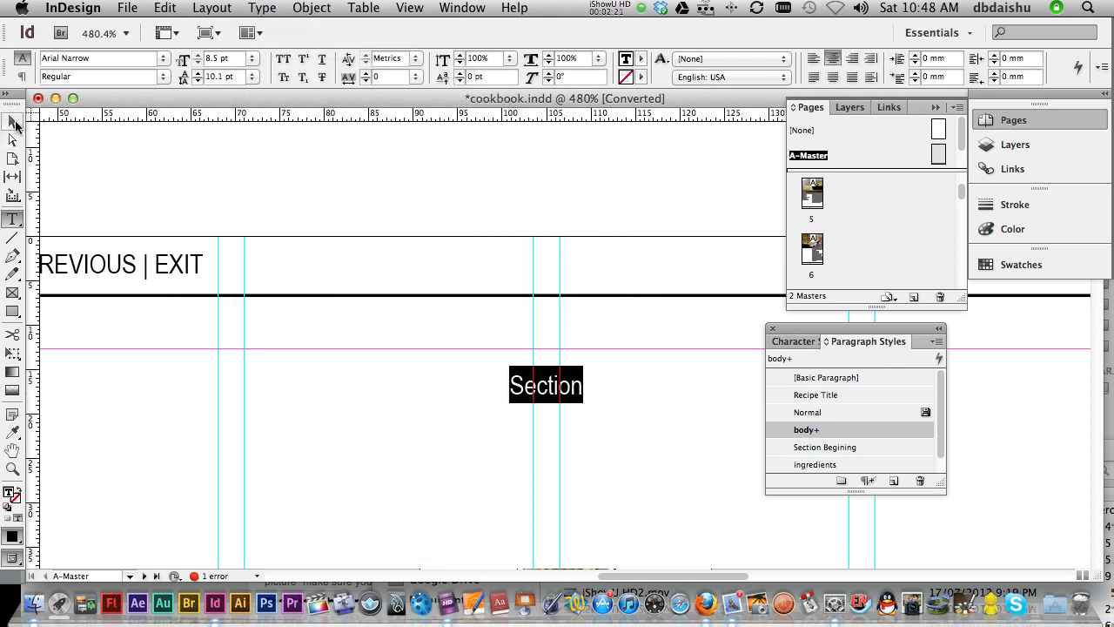
pyautogui.click(14, 124)
pyautogui.moveTo(547, 392); pyautogui.dragTo(546, 314)
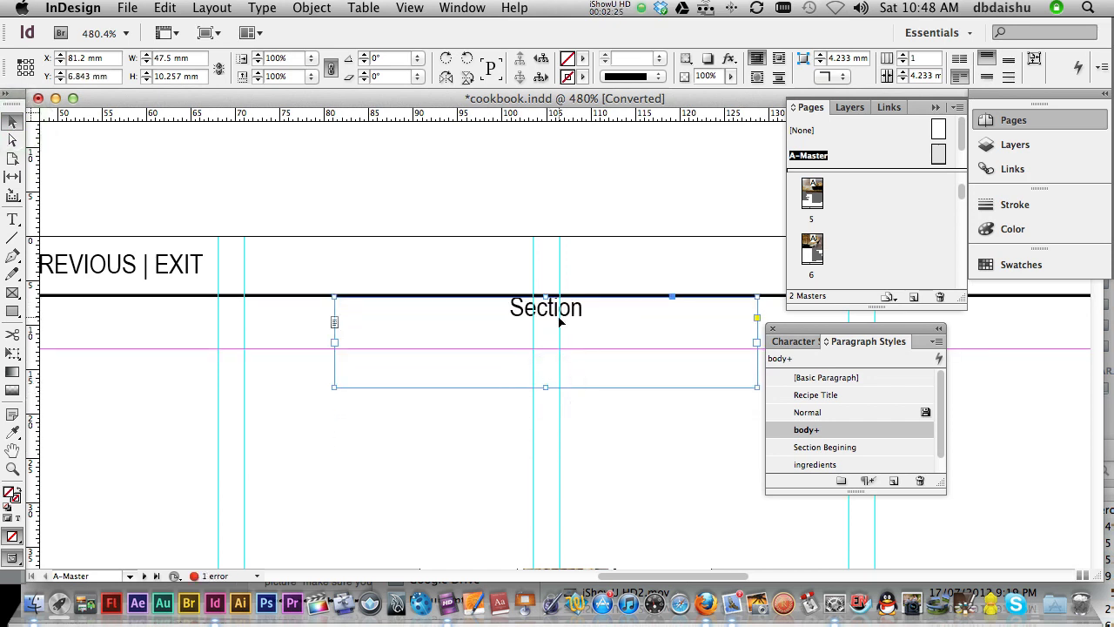
pyautogui.press('Down')
pyautogui.press('Down')
pyautogui.press('Down')
pyautogui.press('Down')
pyautogui.press('Down')
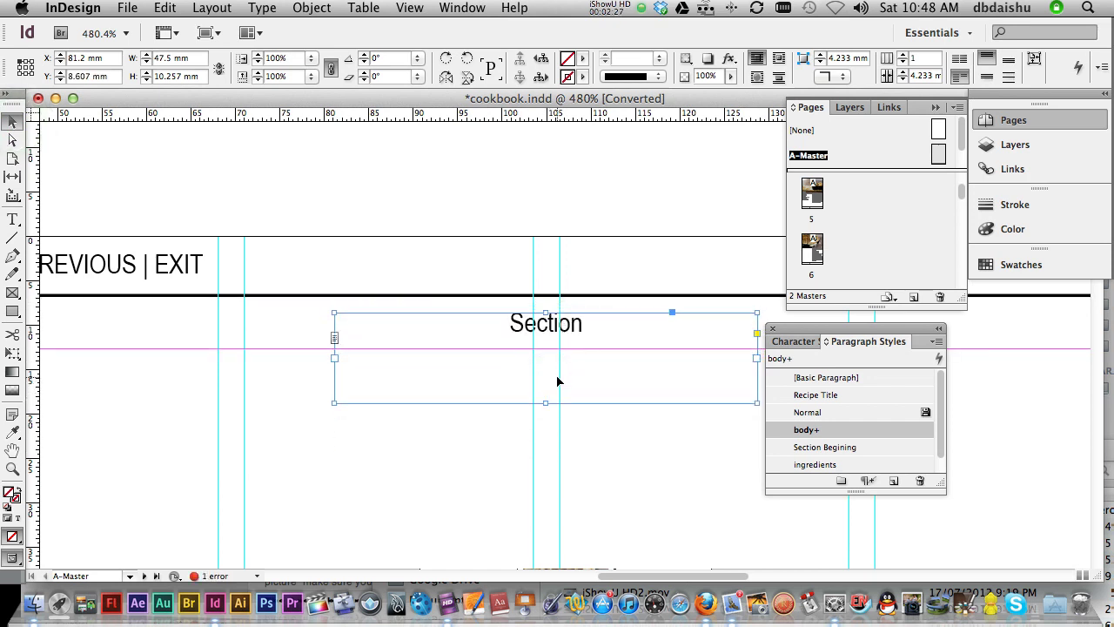
pyautogui.moveTo(544, 403); pyautogui.dragTo(545, 348)
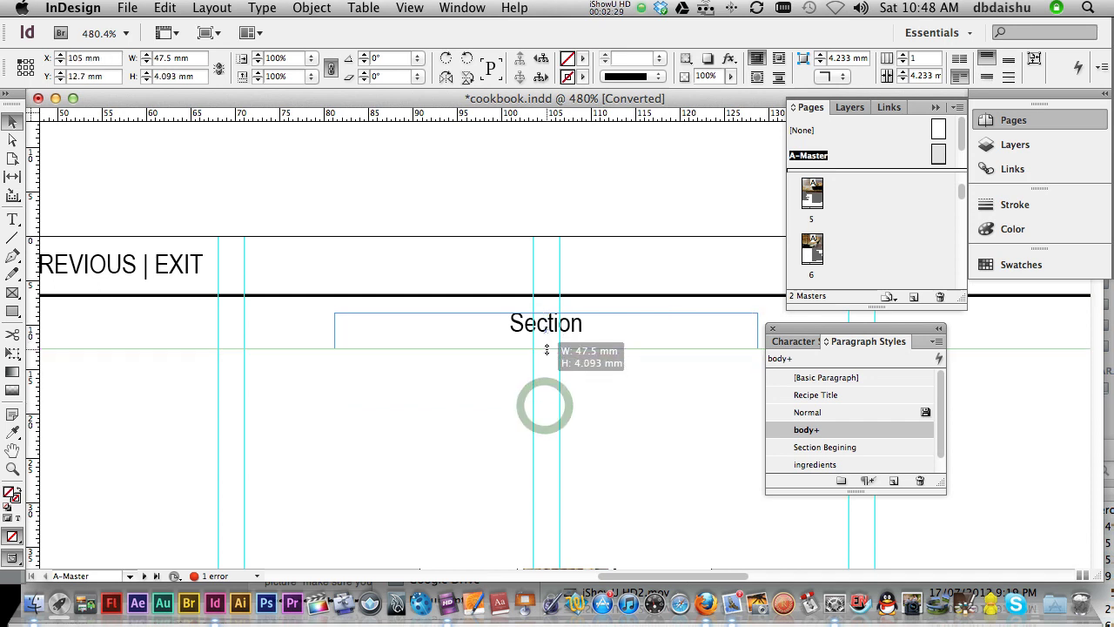
pyautogui.moveTo(963, 299); pyautogui.dragTo(962, 548)
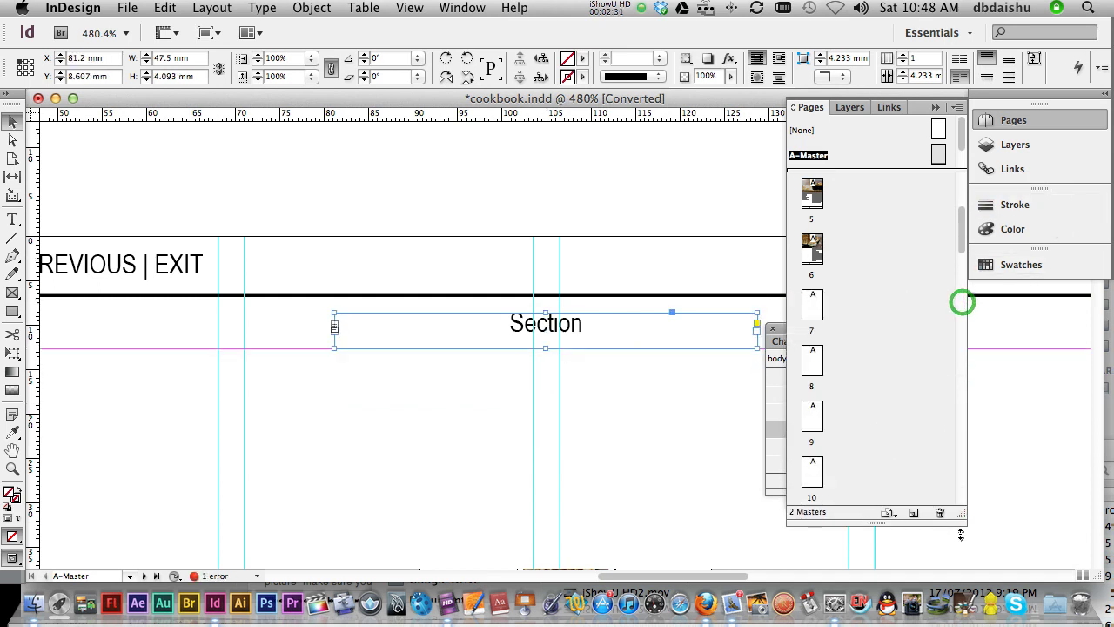
# Scroll the Pages panel down and open page 11
pyautogui.moveTo(961, 245)
pyautogui.mouseDown()
pyautogui.moveTo(961, 267)
pyautogui.moveTo(964, 253)
pyautogui.mouseUp()
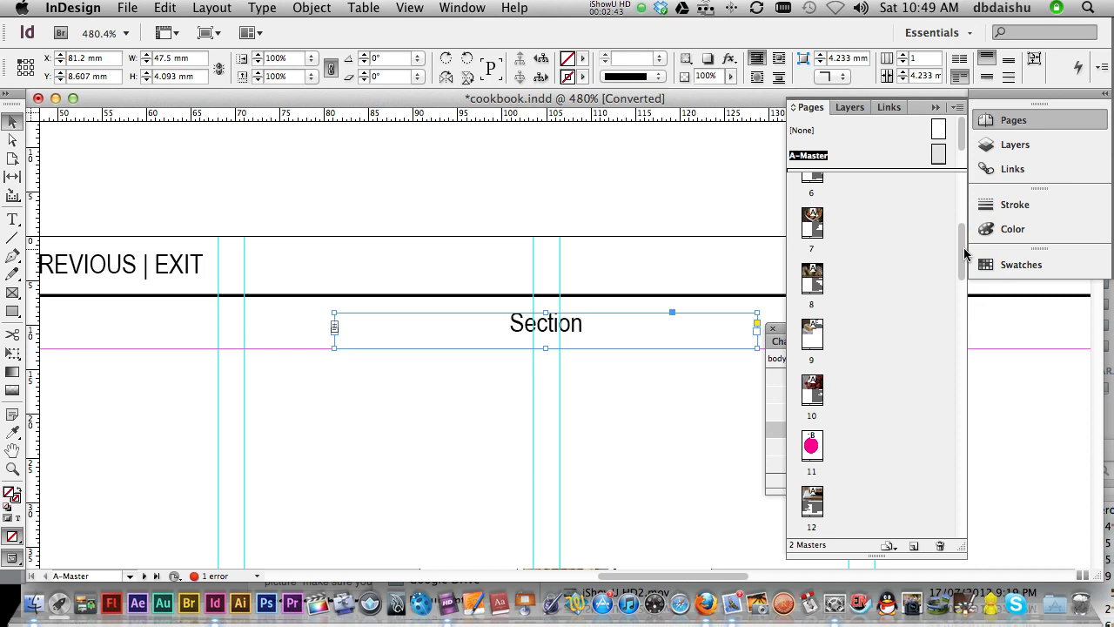
pyautogui.moveTo(964, 244); pyautogui.dragTo(964, 291)
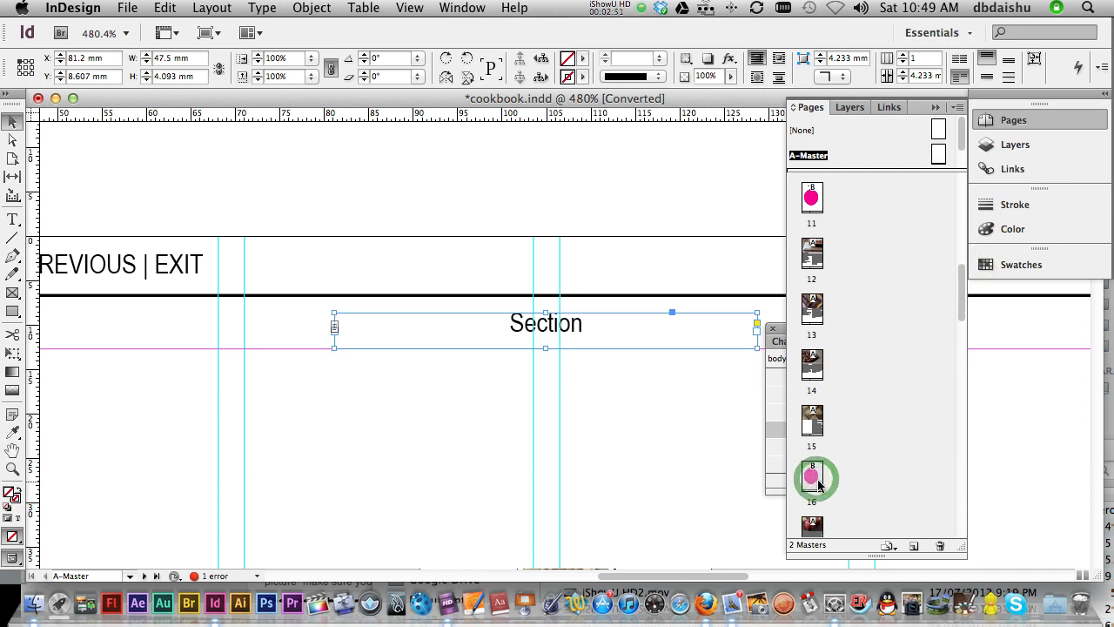
pyautogui.moveTo(961, 307); pyautogui.dragTo(961, 270)
pyautogui.scroll(-2, 940, 296)
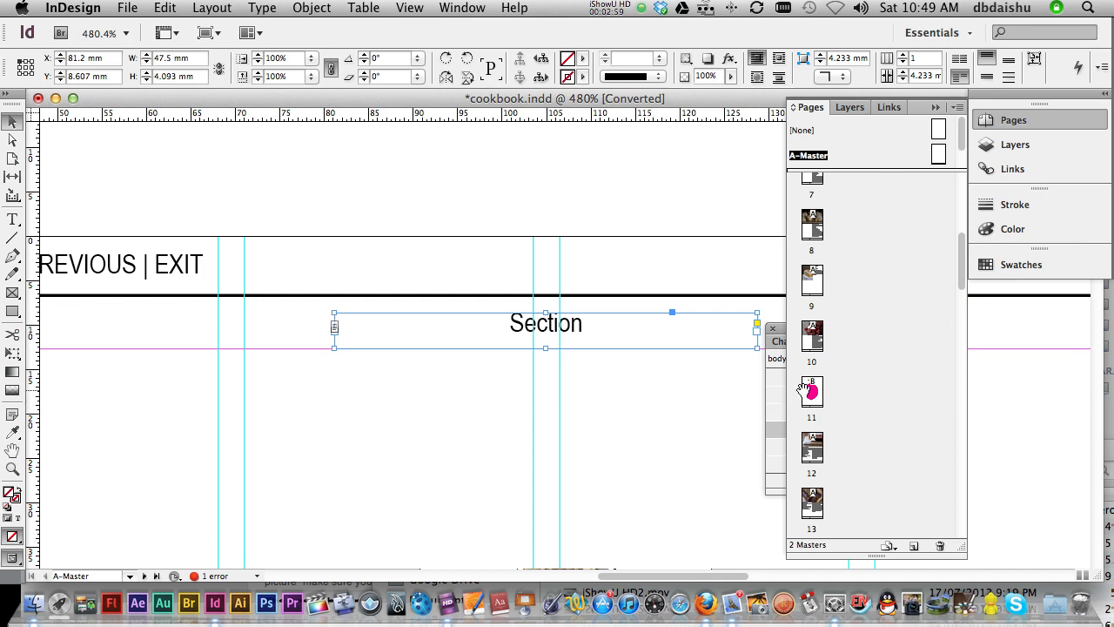
pyautogui.doubleClick(815, 396)
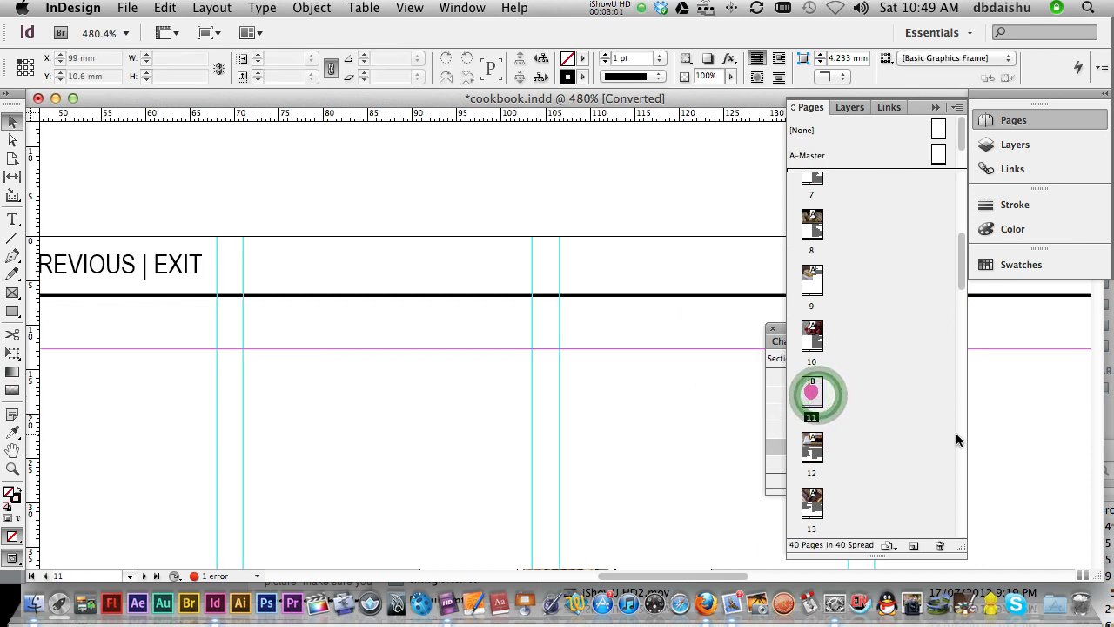
pyautogui.scroll(10, 962, 274)
pyautogui.click(964, 273)
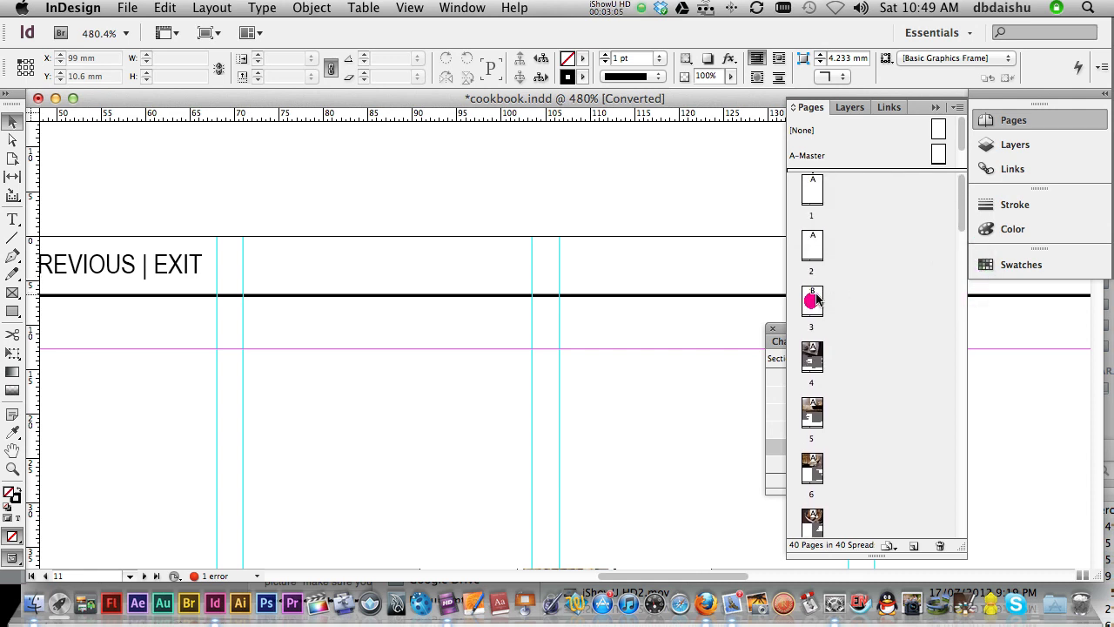
# Open page 3 and zoom in on its header
pyautogui.doubleClick(811, 302)
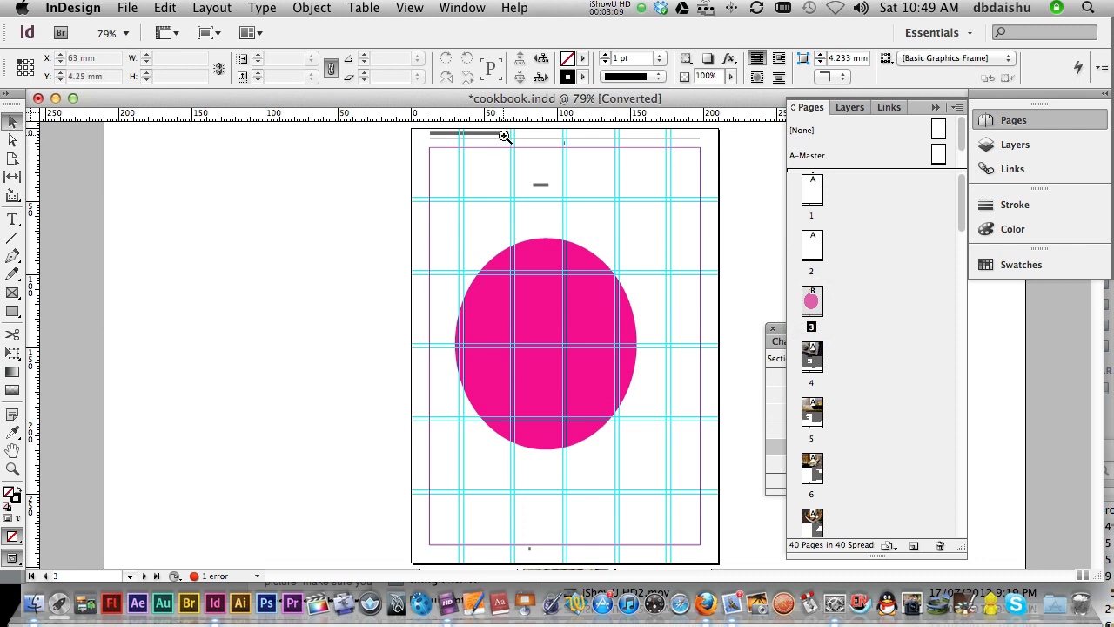
pyautogui.moveTo(505, 137); pyautogui.dragTo(619, 212)
pyautogui.click(547, 217)
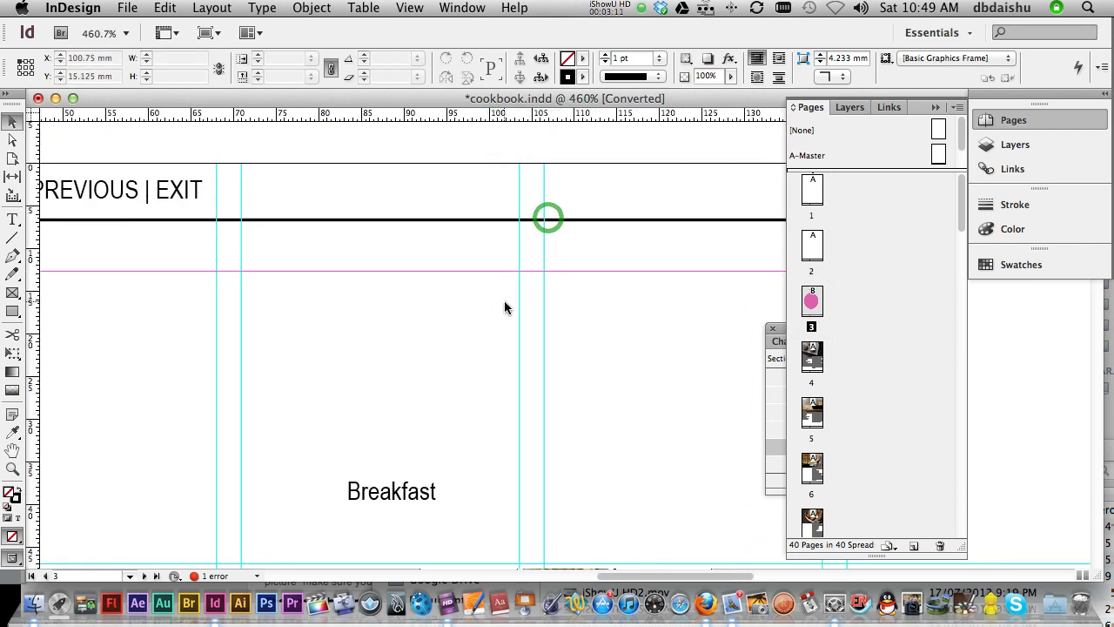
# Start a new section at page 3 with section marker 'Breakfast'
pyautogui.click(211, 9)
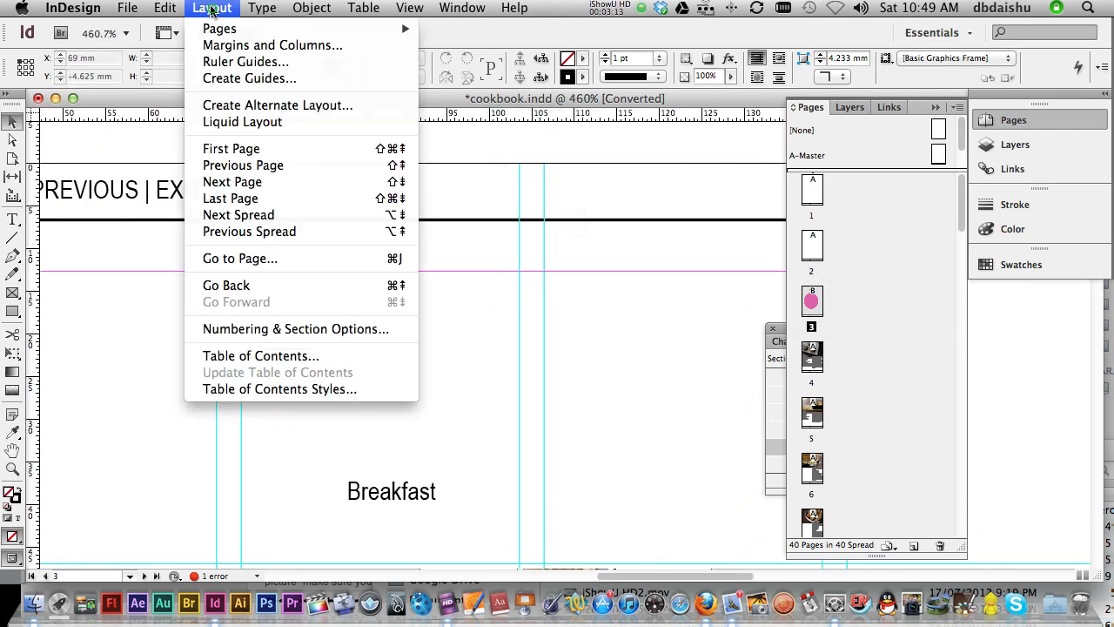
pyautogui.click(237, 331)
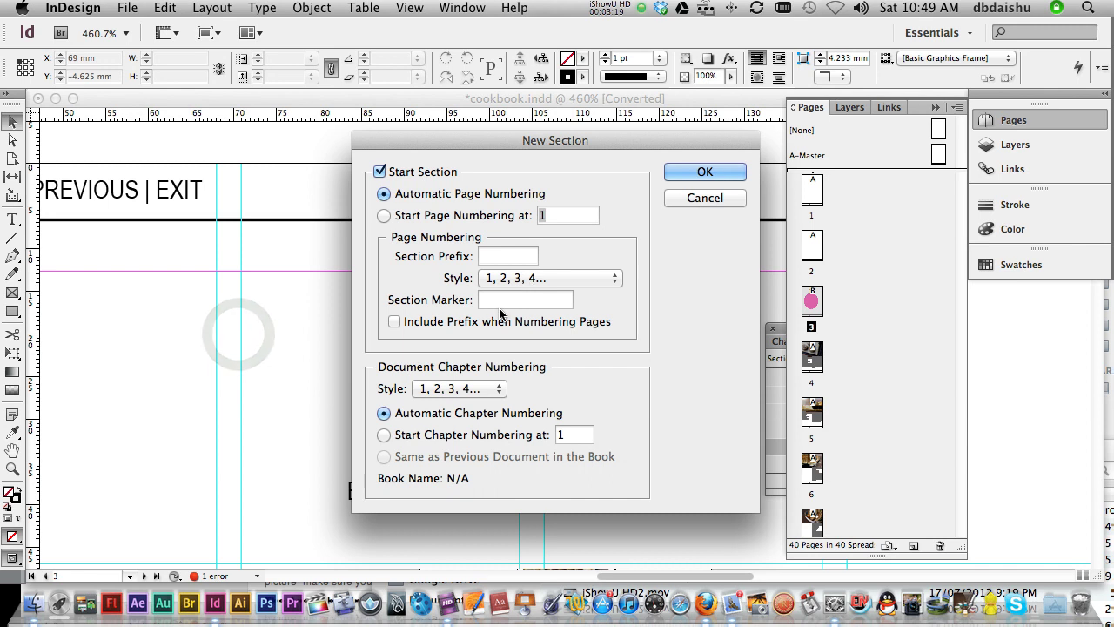
pyautogui.moveTo(484, 142); pyautogui.dragTo(652, 138)
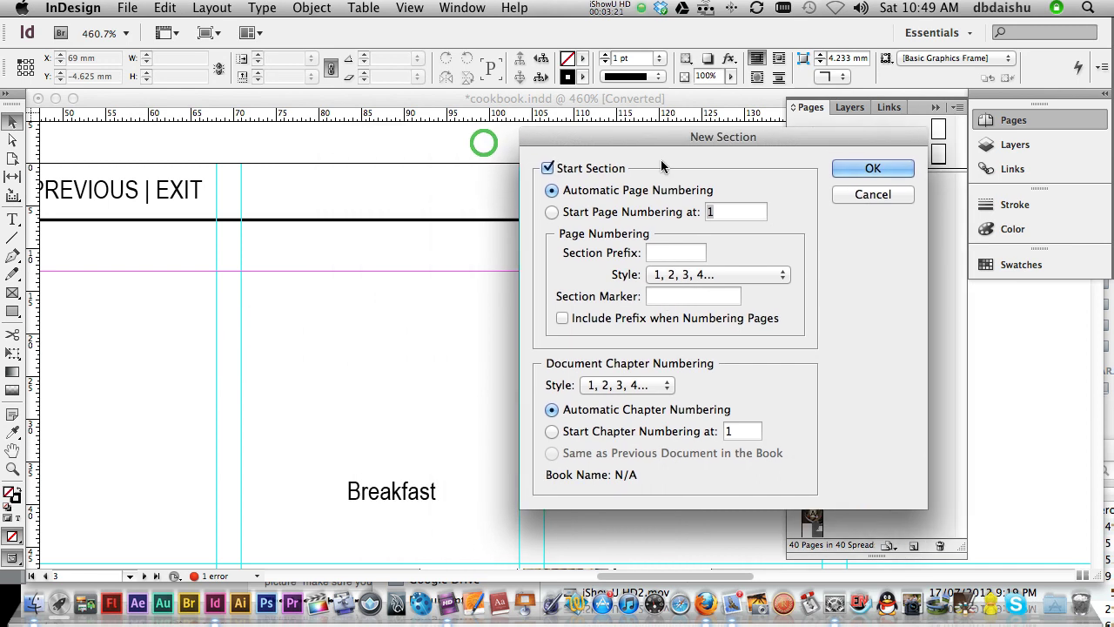
pyautogui.click(660, 298)
pyautogui.write('Breakfast')
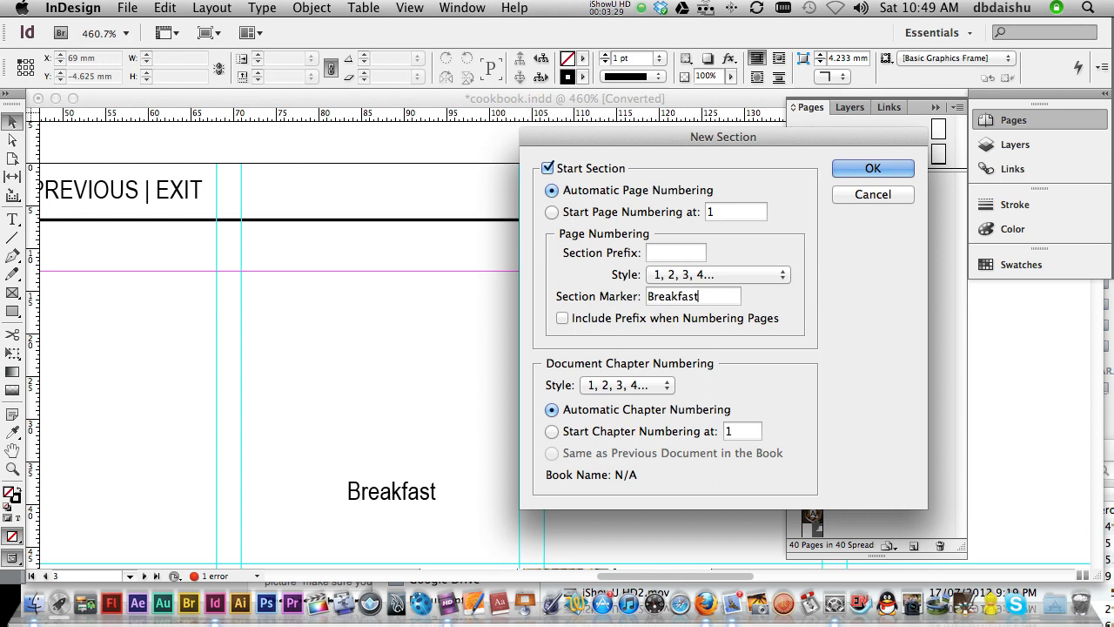
pyautogui.click(905, 171)
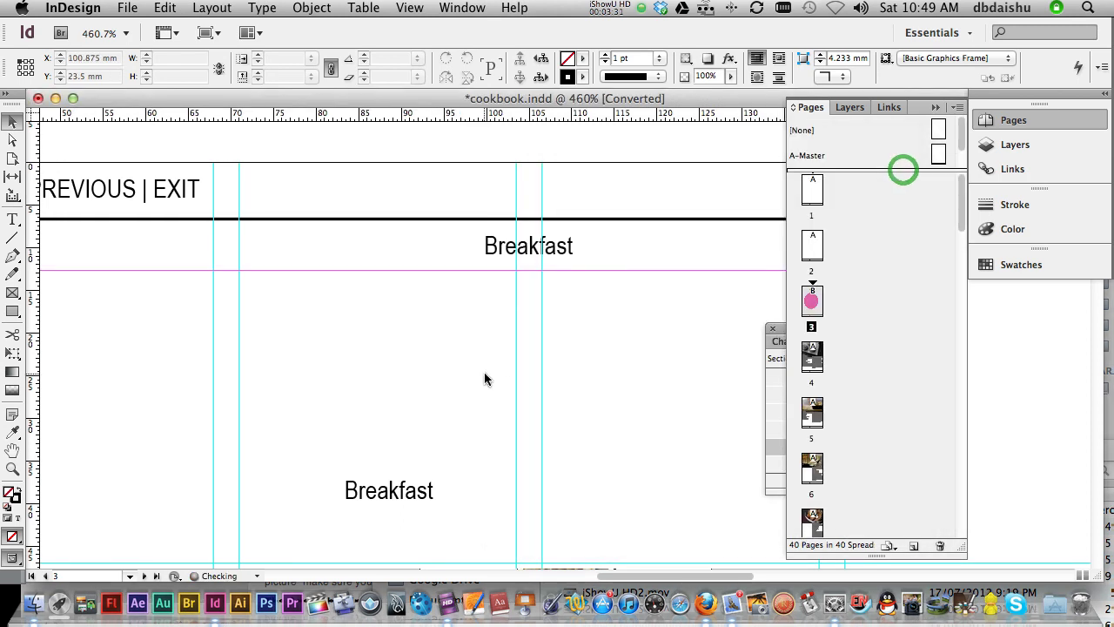
# Pan back to check the Breakfast marker under the header
pyautogui.hscroll(-10, 615, 266)
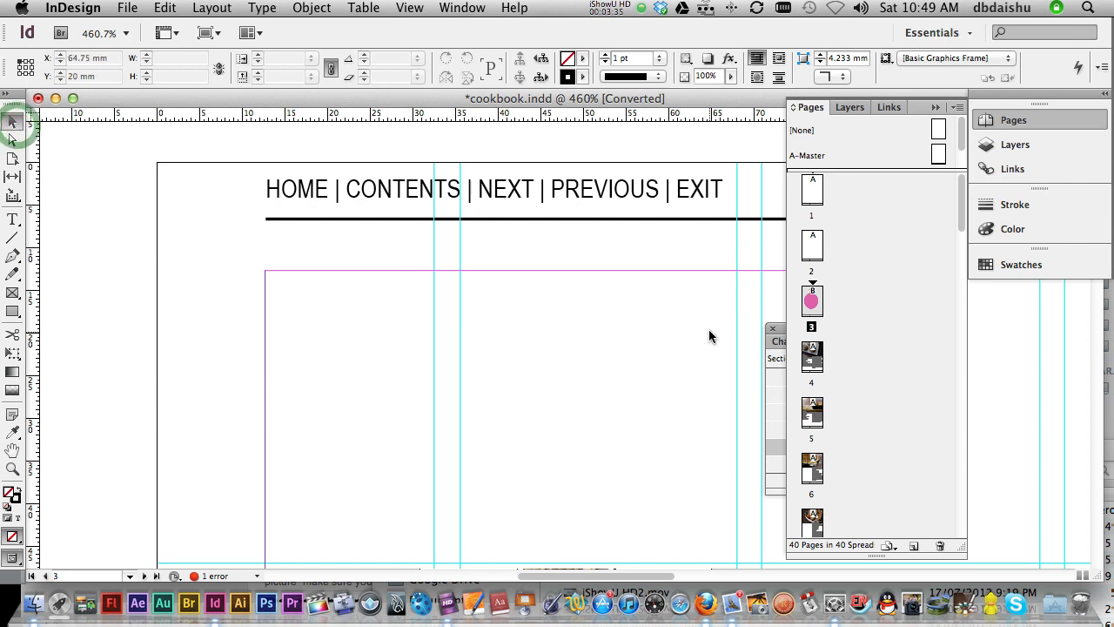
pyautogui.moveTo(708, 331); pyautogui.dragTo(218, 348)
pyautogui.click(754, 380)
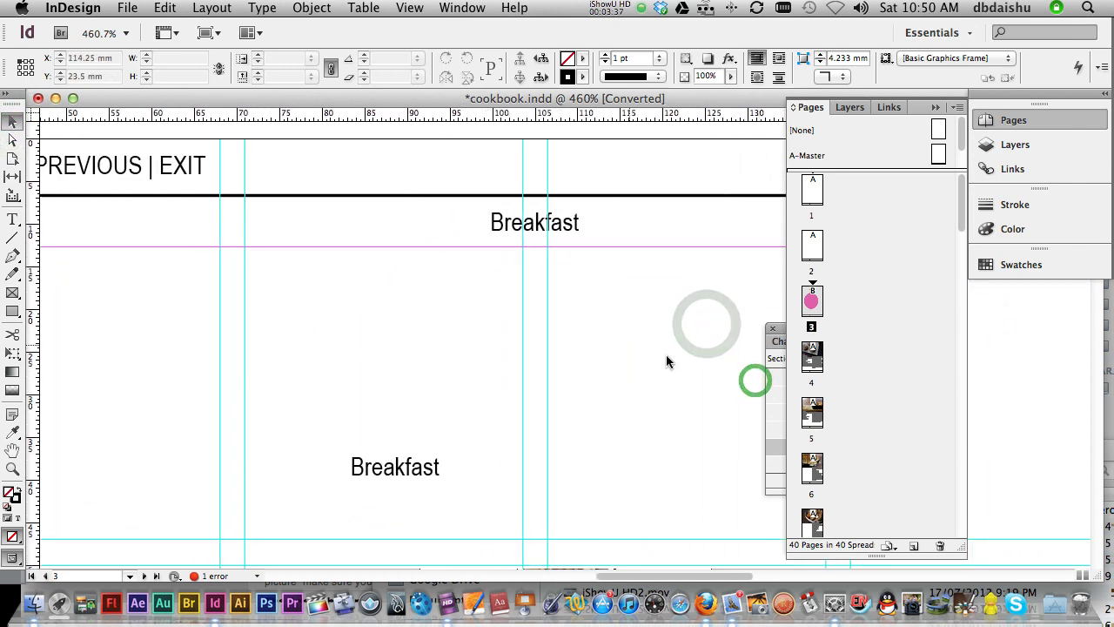
pyautogui.scroll(-3, 833, 383)
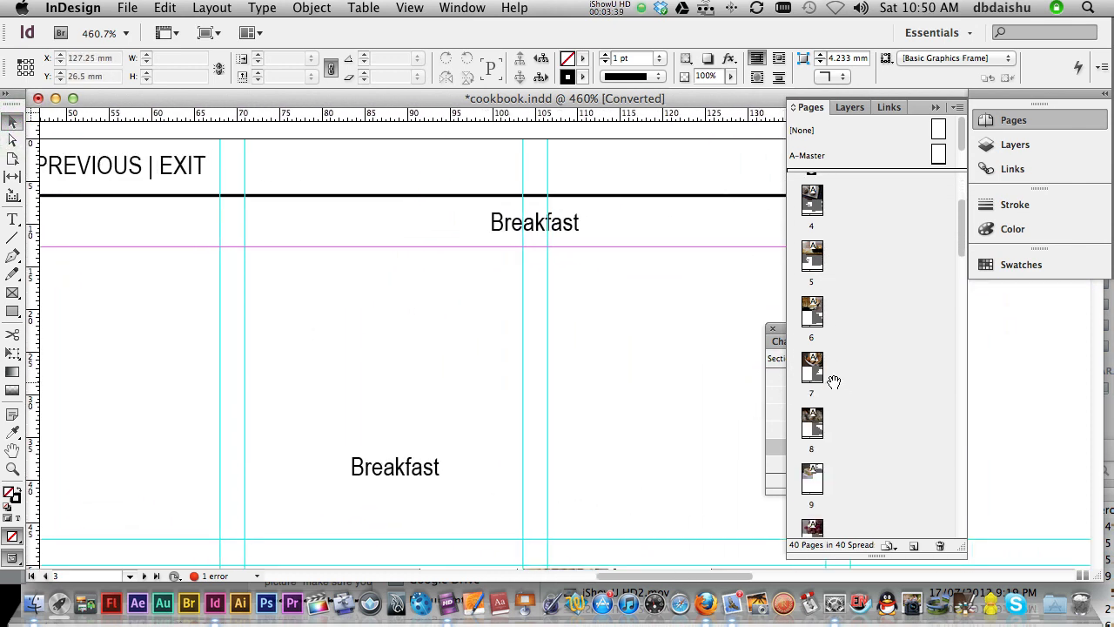
pyautogui.scroll(-2, 834, 383)
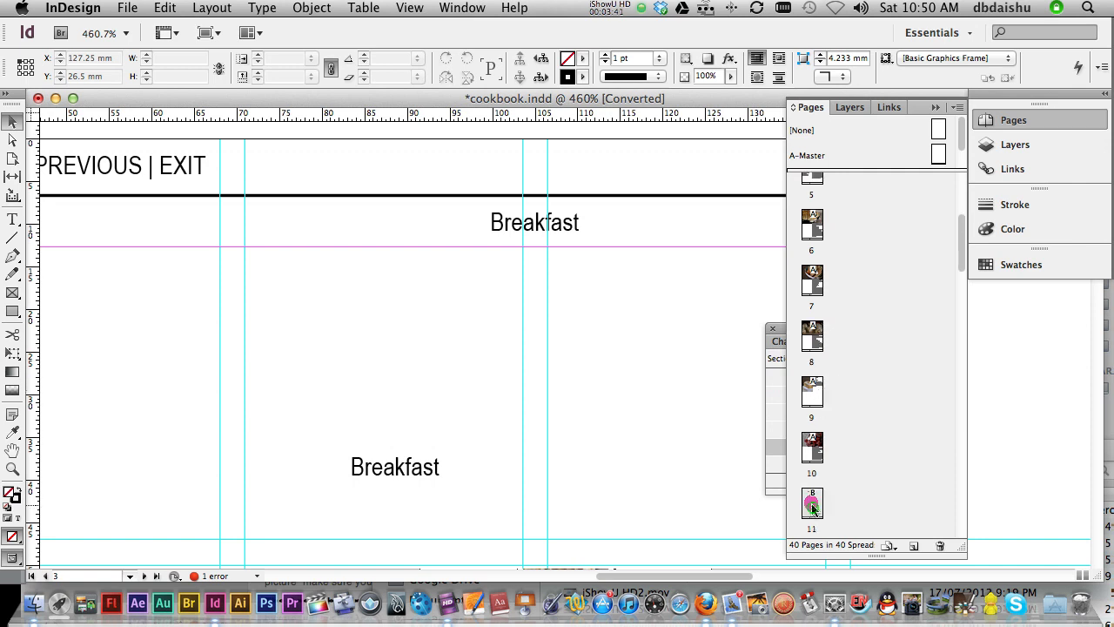
# Start a new section at page 11 with section marker 'Chocolate'
pyautogui.doubleClick(812, 504)
pyautogui.click(211, 8)
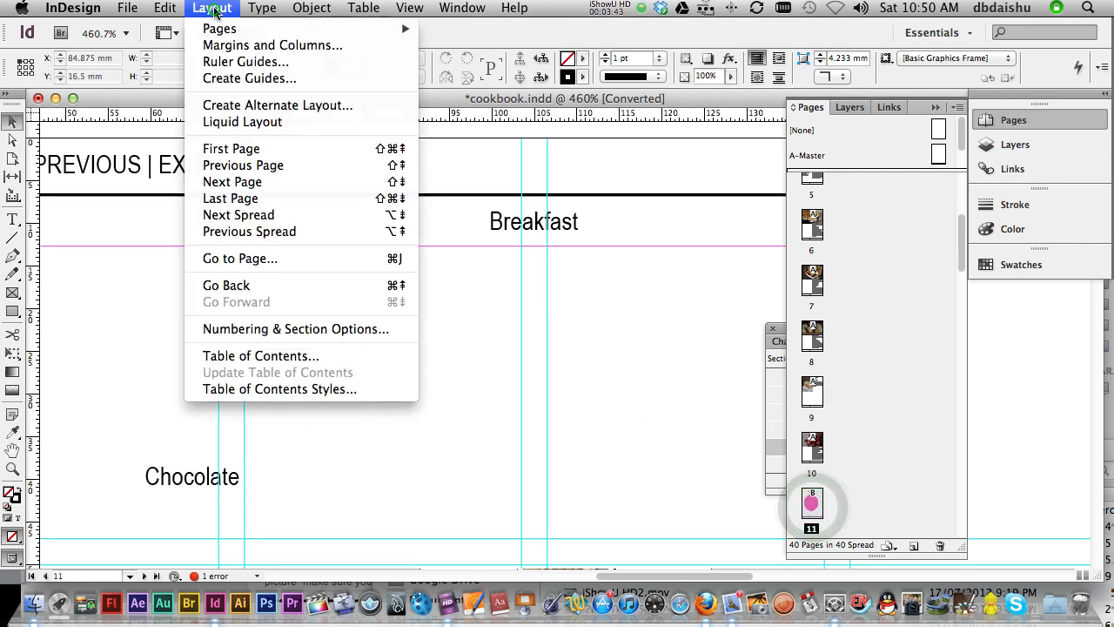
pyautogui.click(269, 332)
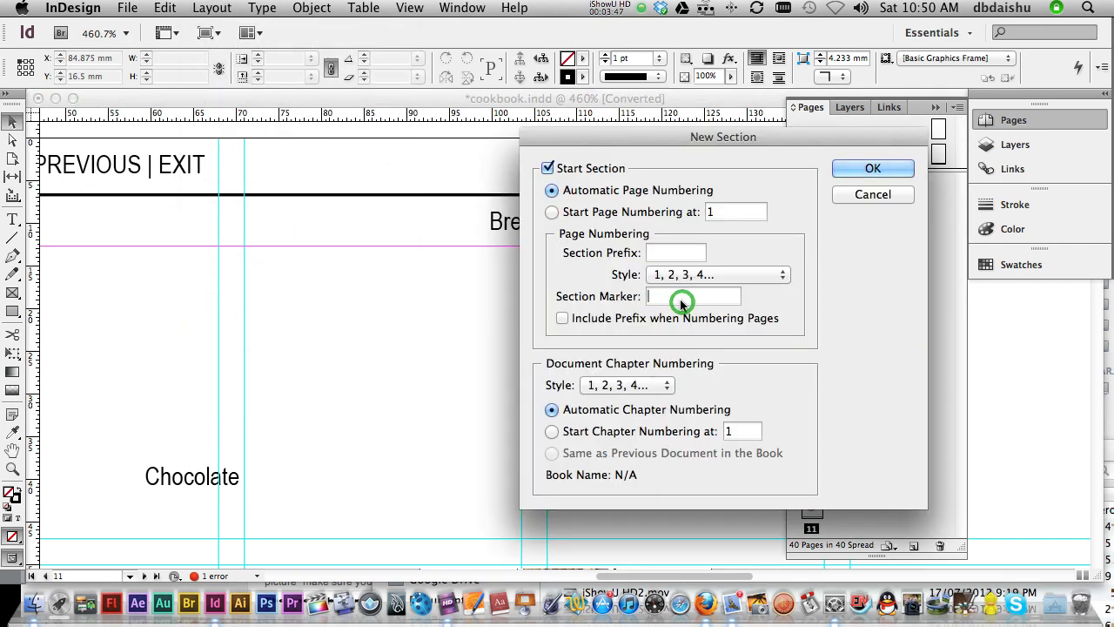
pyautogui.write('Chocolate')
pyautogui.press('Return')
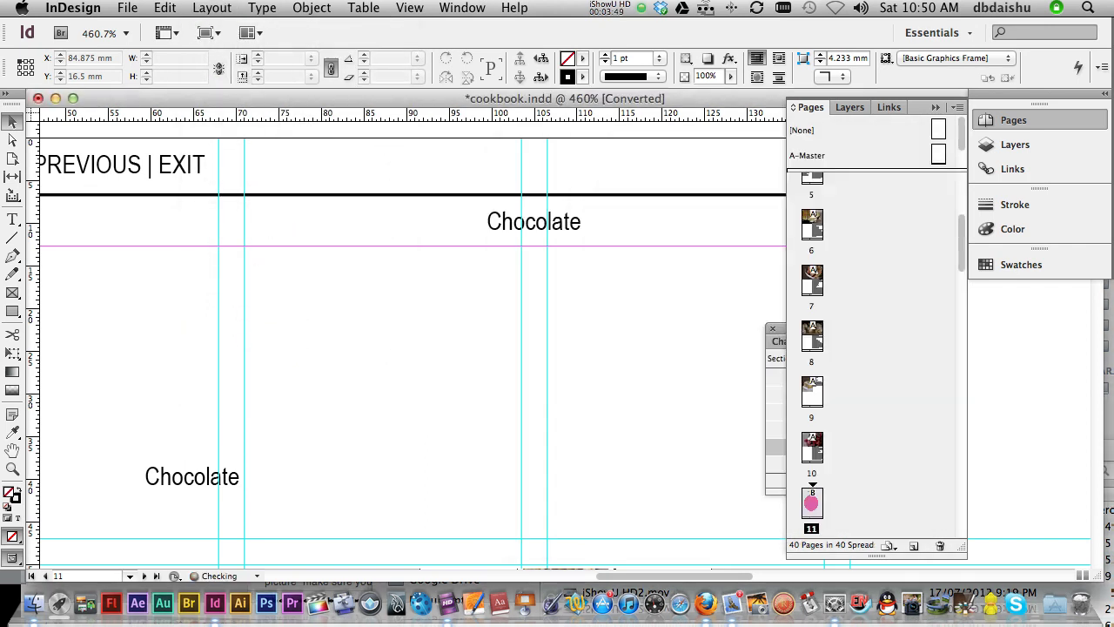
pyautogui.moveTo(964, 239); pyautogui.dragTo(964, 300)
# Start a new section at page 16 with section marker 'Drinks'
pyautogui.doubleClick(811, 406)
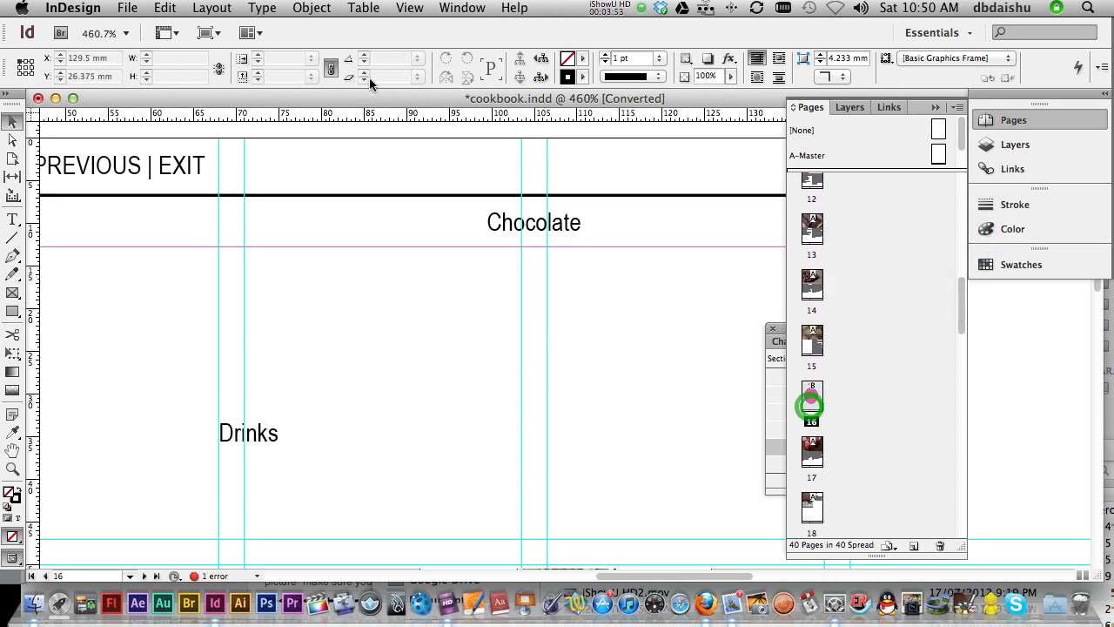
pyautogui.click(312, 8)
pyautogui.moveTo(212, 7)
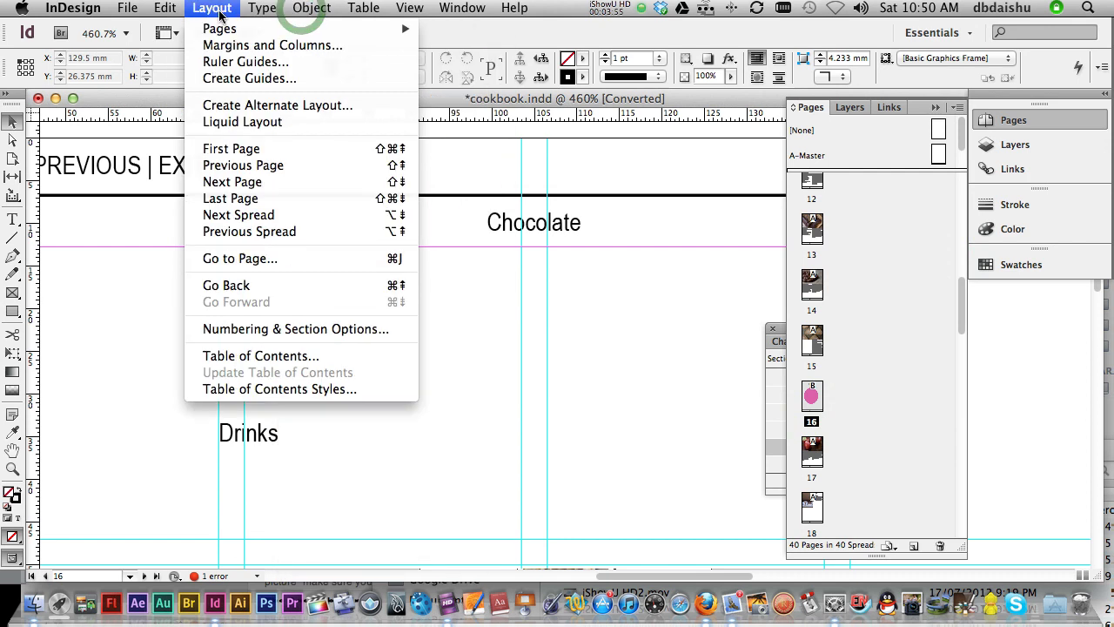
pyautogui.click(271, 331)
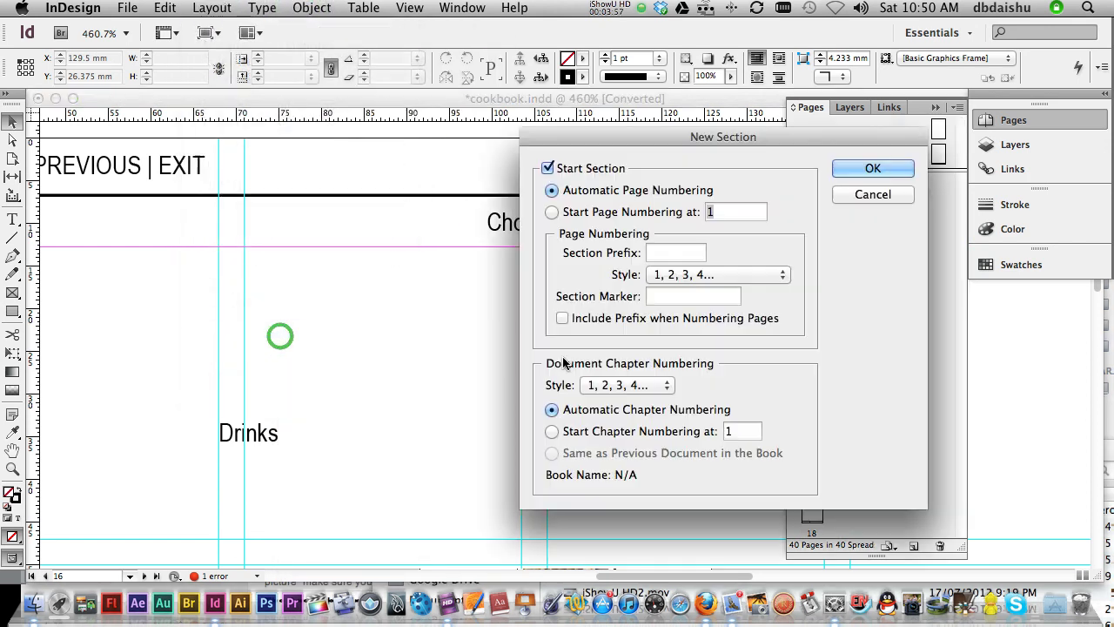
pyautogui.click(699, 296)
pyautogui.write('DRIN')
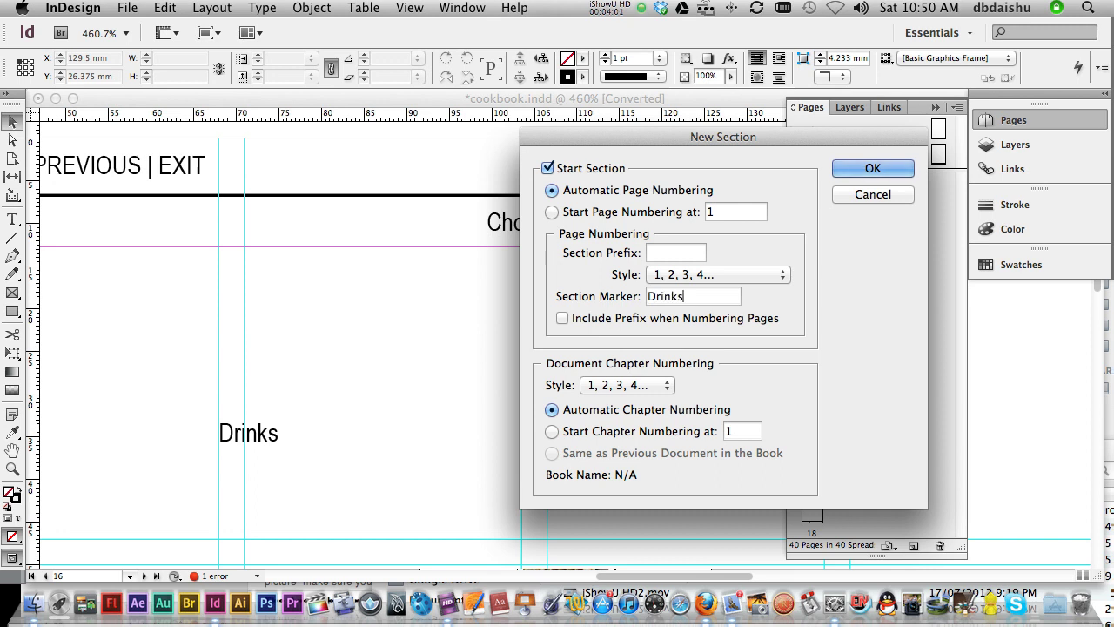
pyautogui.press('Return')
pyautogui.moveTo(964, 301); pyautogui.dragTo(960, 348)
pyautogui.doubleClick(811, 376)
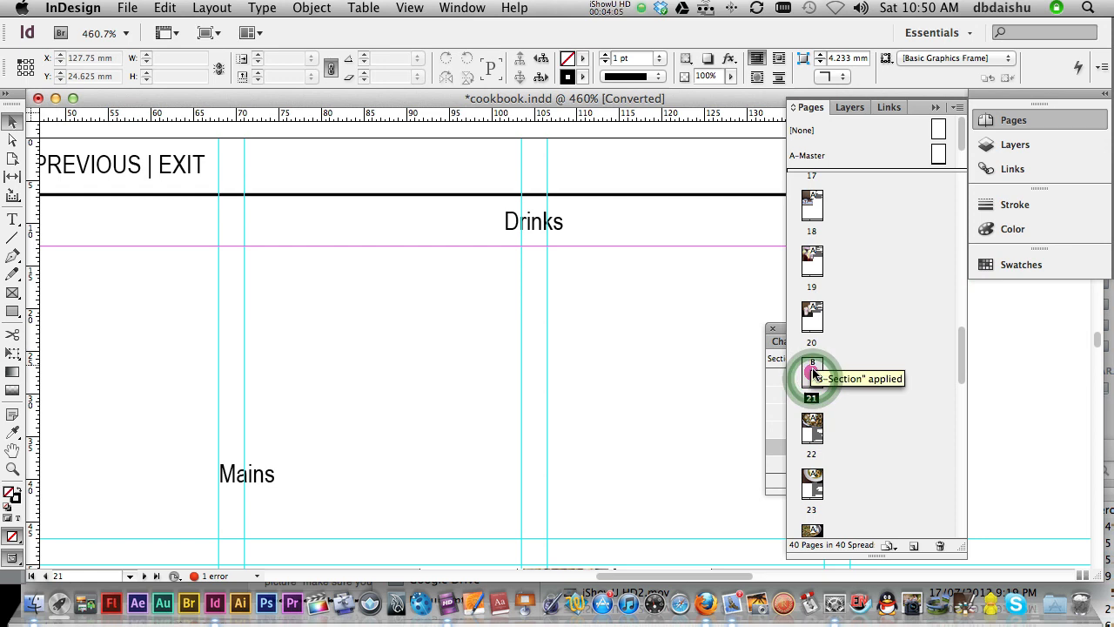
# Start a new section at page 21 with section marker 'Mains'
pyautogui.doubleClick(815, 379)
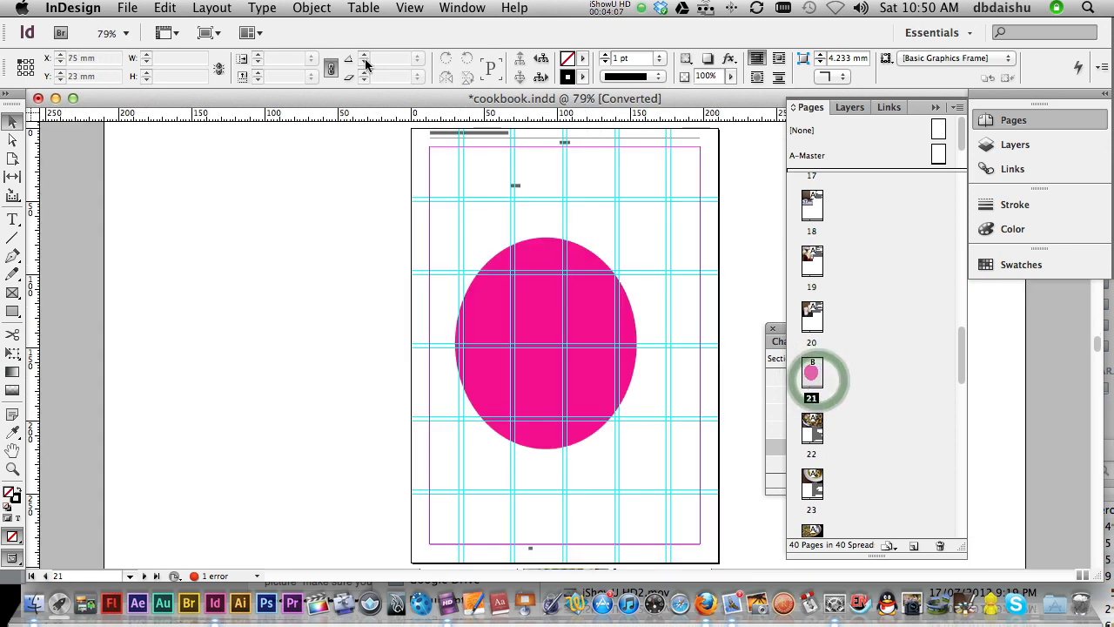
pyautogui.click(216, 9)
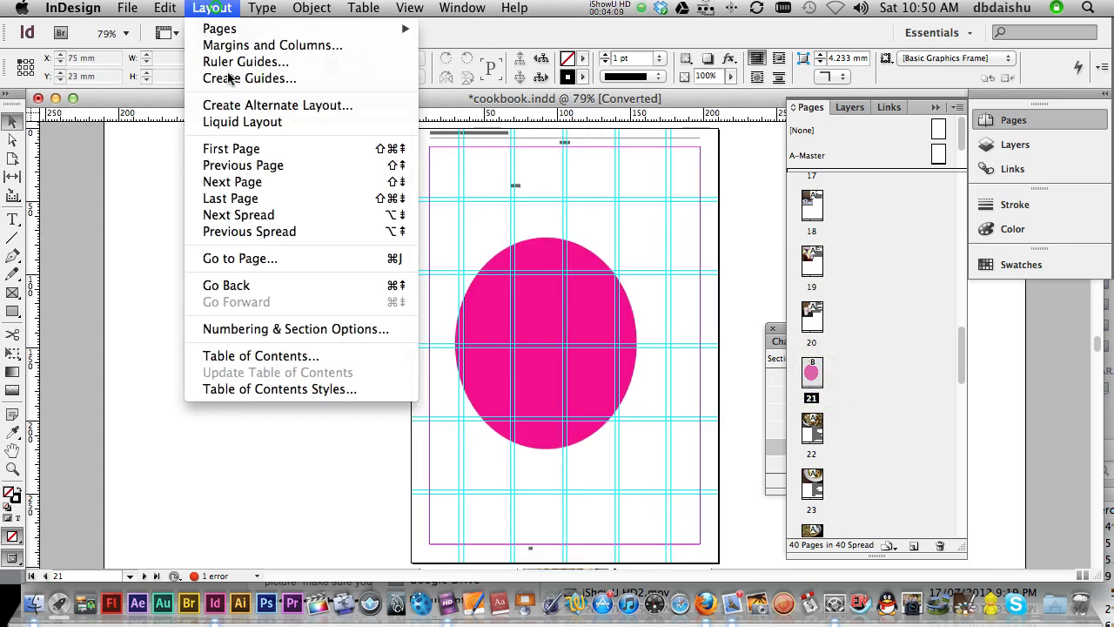
pyautogui.click(292, 331)
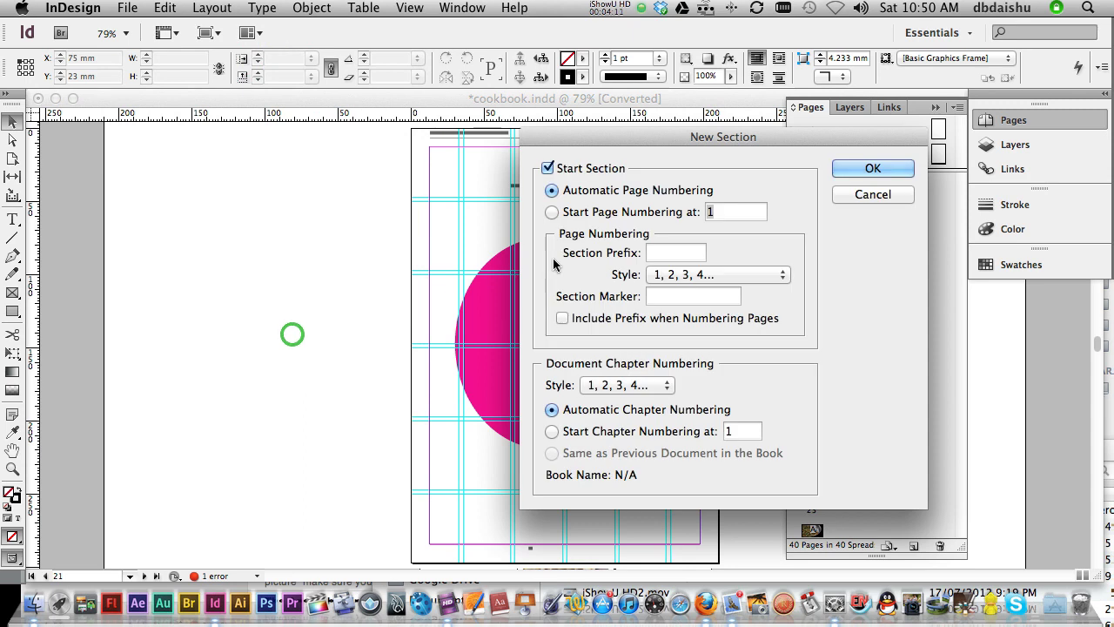
pyautogui.click(663, 297)
pyautogui.write('Mains')
pyautogui.click(860, 171)
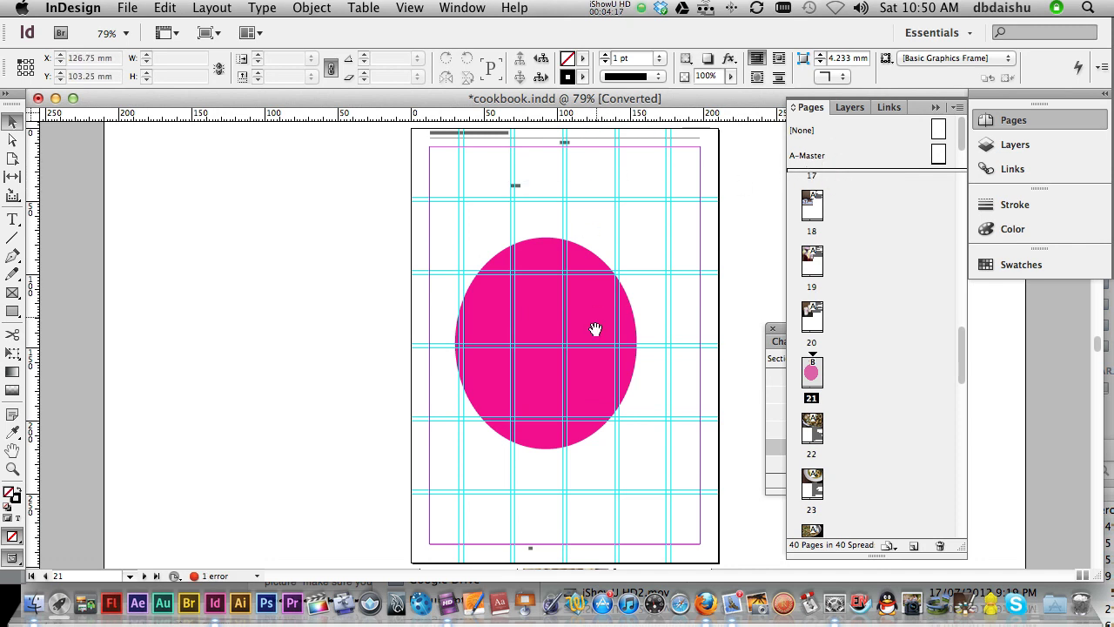
# Zoom in to check the Mains header, then fit page 23 in view
pyautogui.click(578, 150)
pyautogui.click(514, 302)
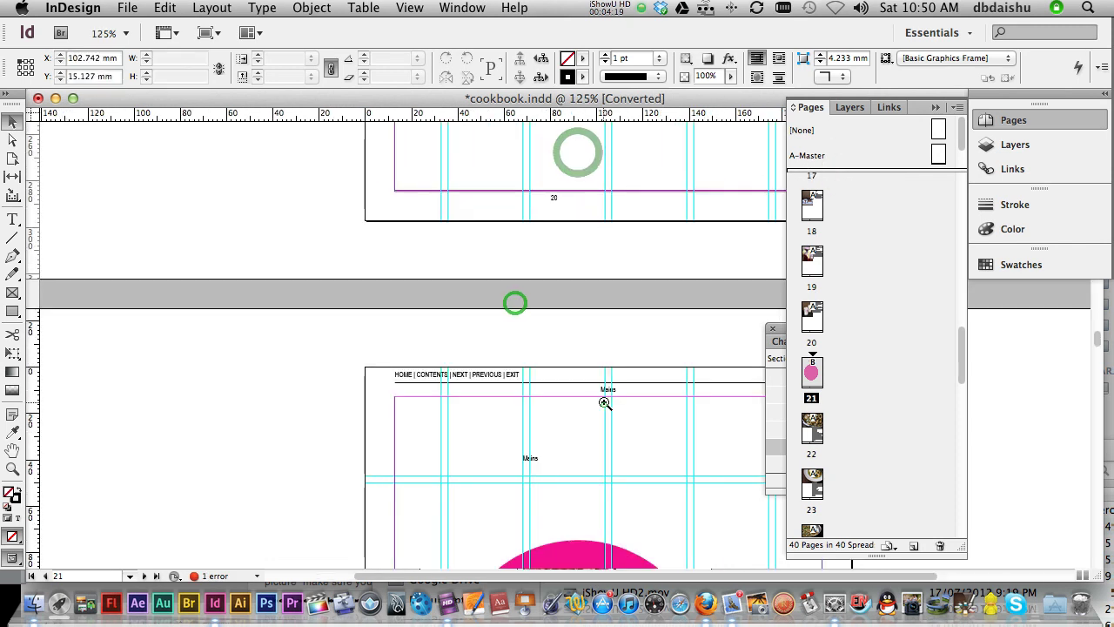
pyautogui.click(604, 400)
pyautogui.moveTo(522, 293); pyautogui.dragTo(606, 386)
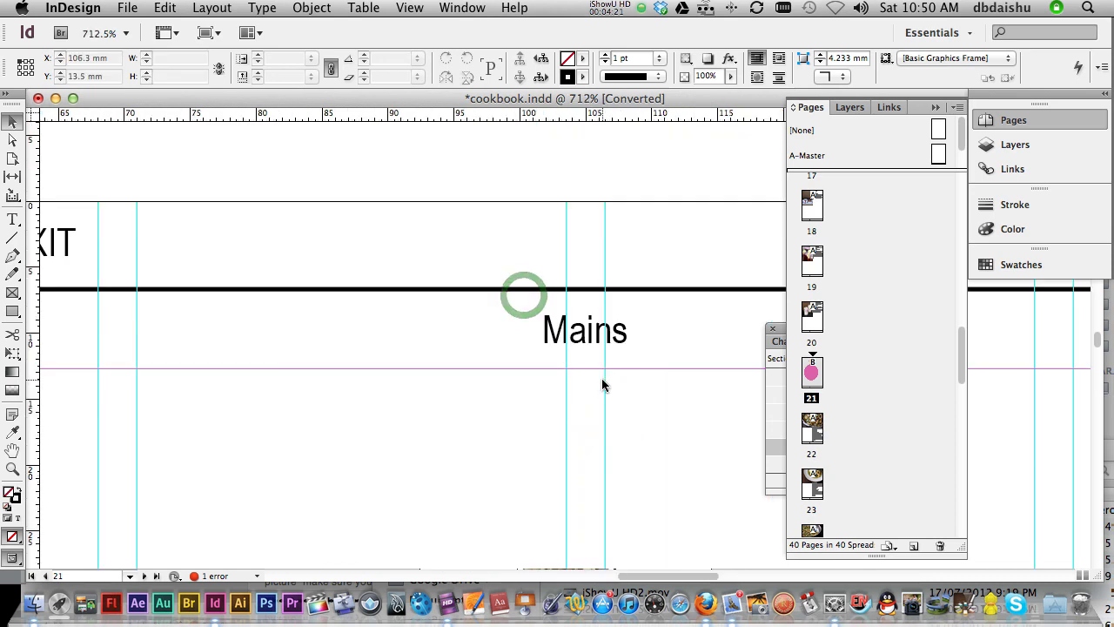
pyautogui.scroll(-10, 595, 392)
pyautogui.scroll(-20, 594, 391)
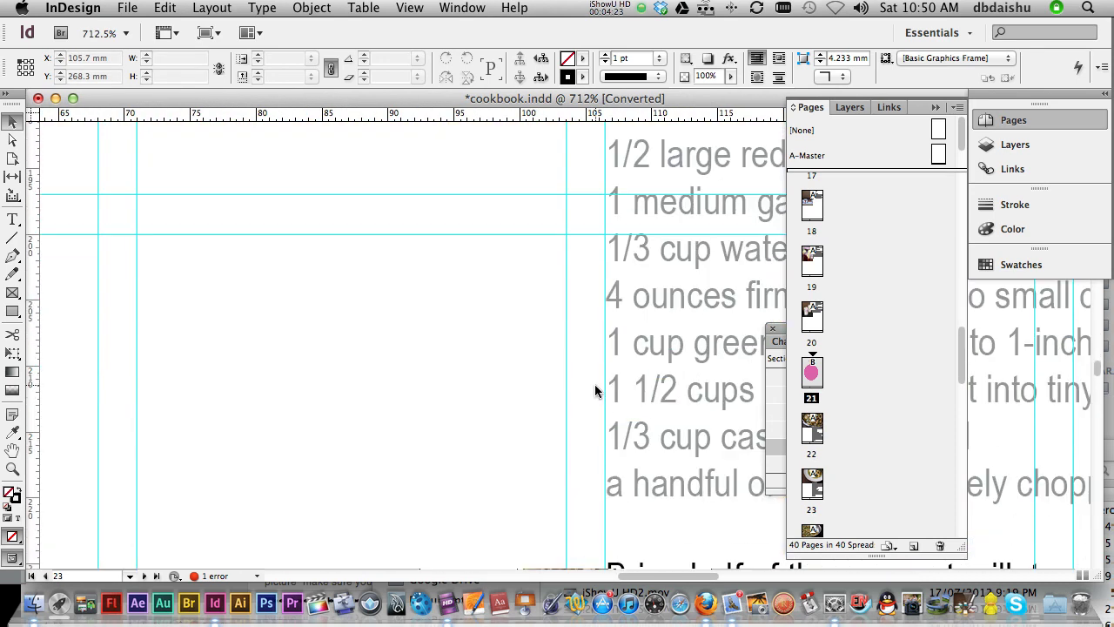
pyautogui.scroll(8, 595, 384)
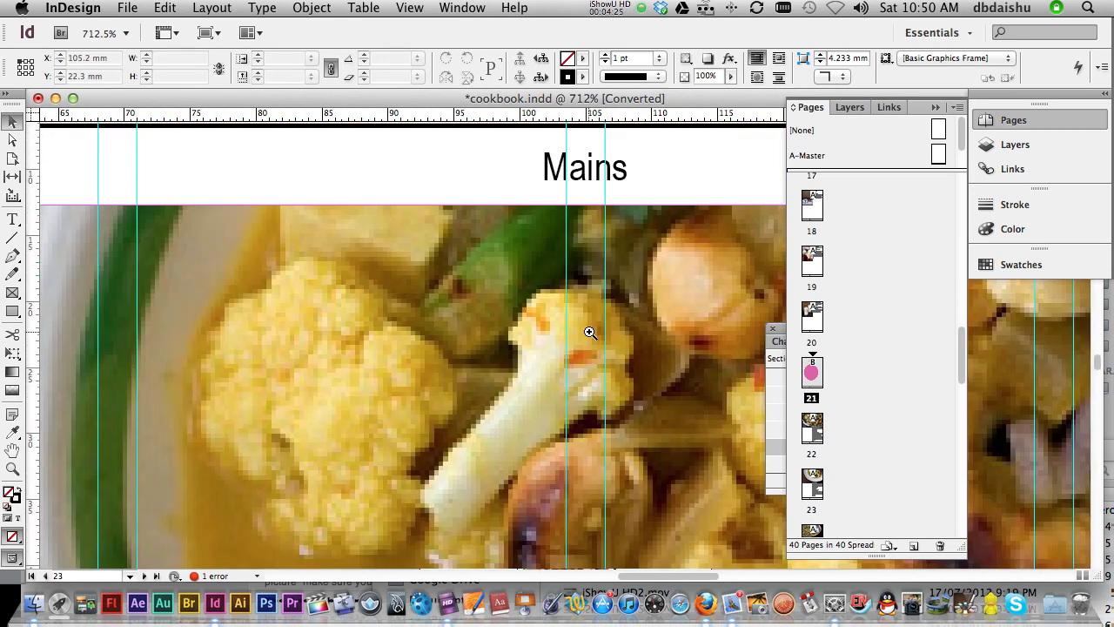
pyautogui.press('super+0')
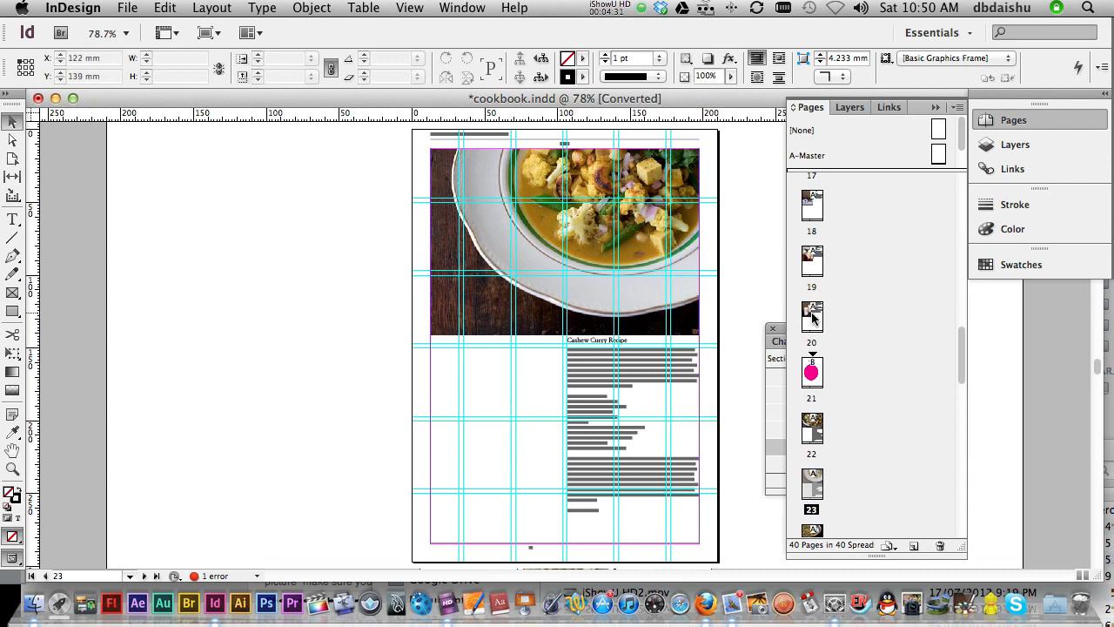
# Open and enlarge the Paragraph Styles panel to list Recipe Title, body and Section Begining
pyautogui.click(780, 335)
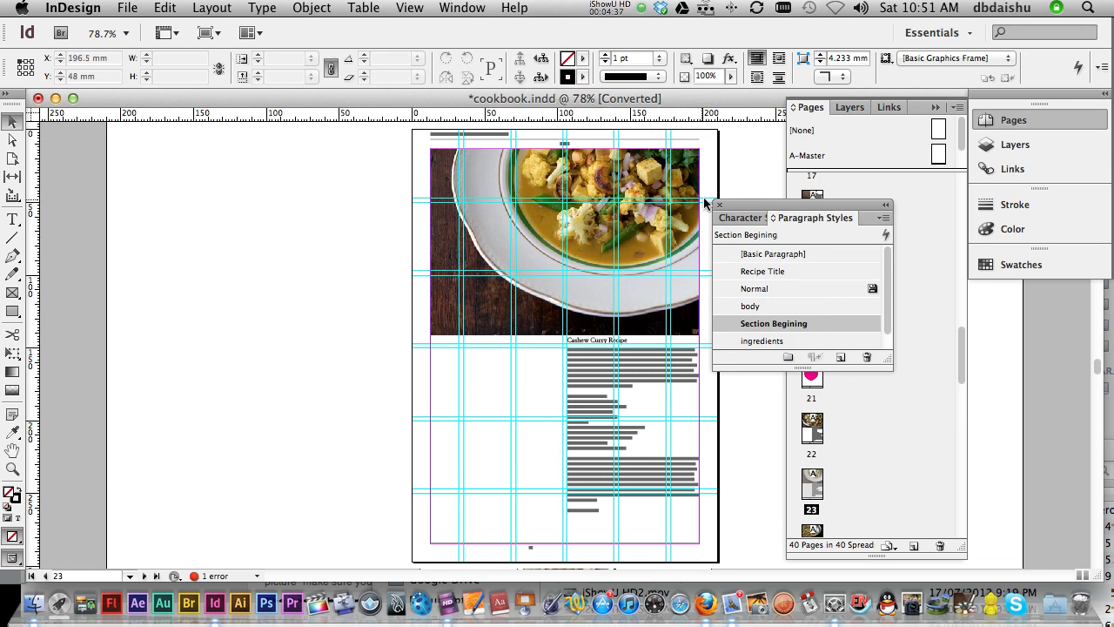
pyautogui.click(718, 207)
pyautogui.click(462, 9)
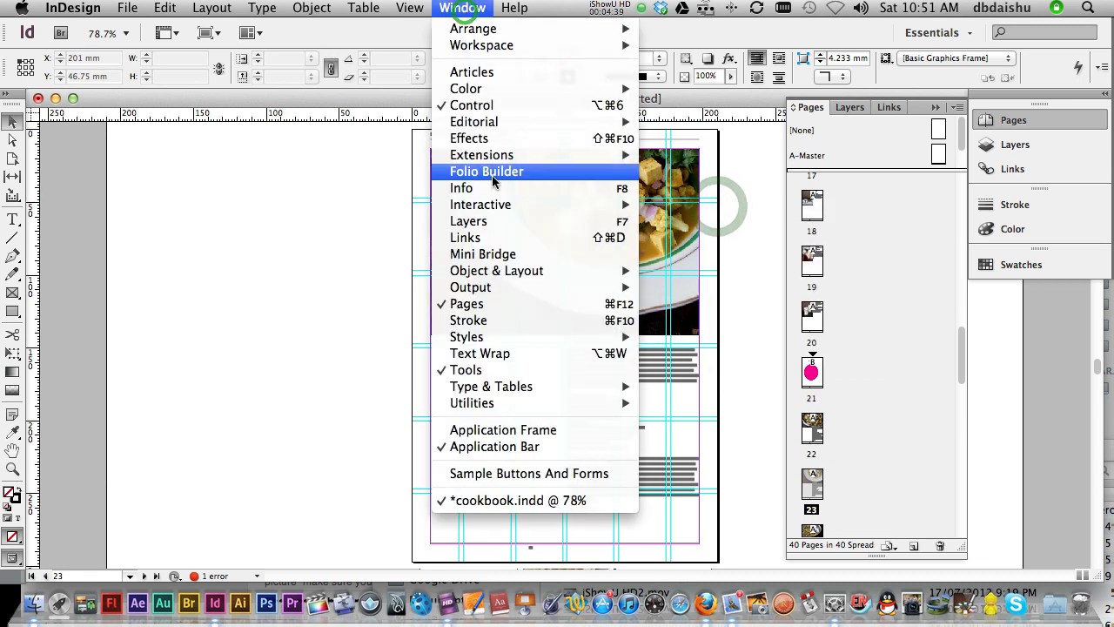
pyautogui.moveTo(538, 337)
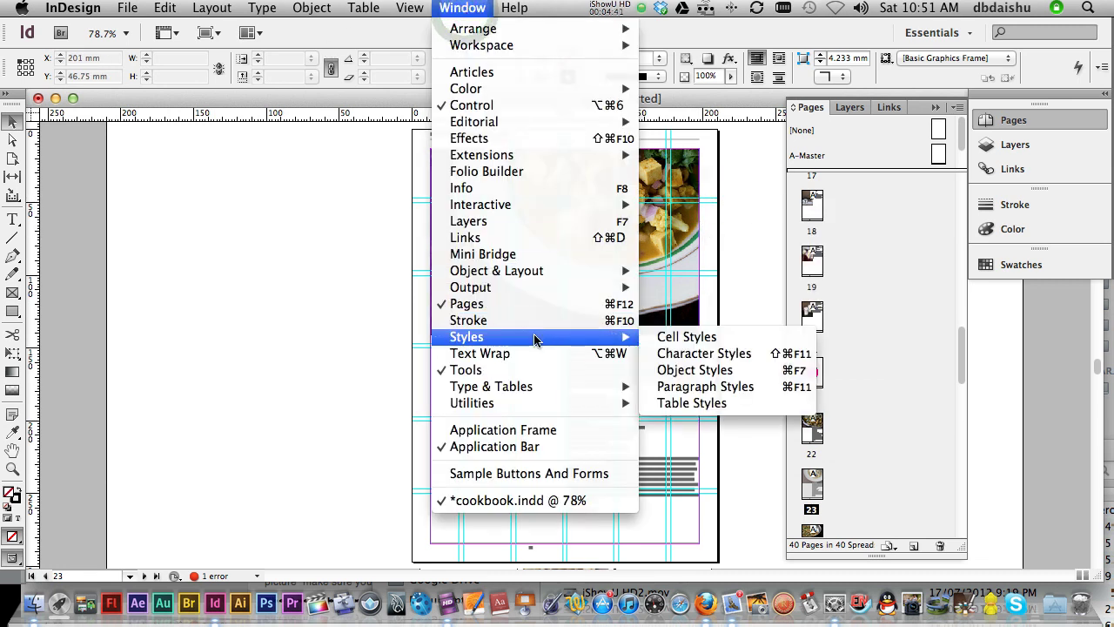
pyautogui.click(703, 387)
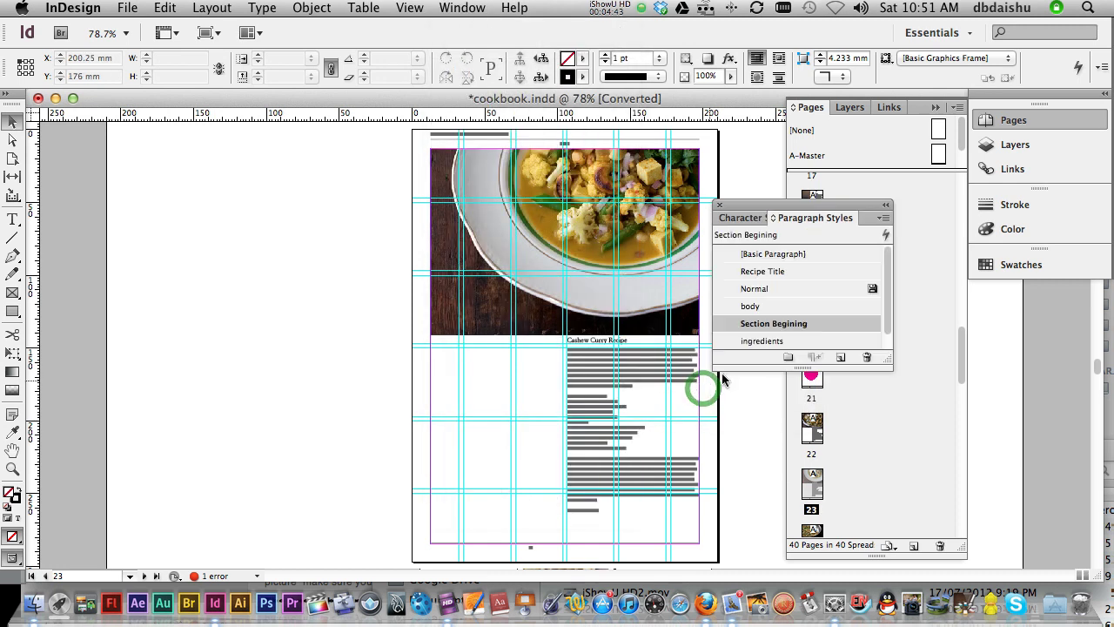
pyautogui.moveTo(890, 366); pyautogui.dragTo(889, 430)
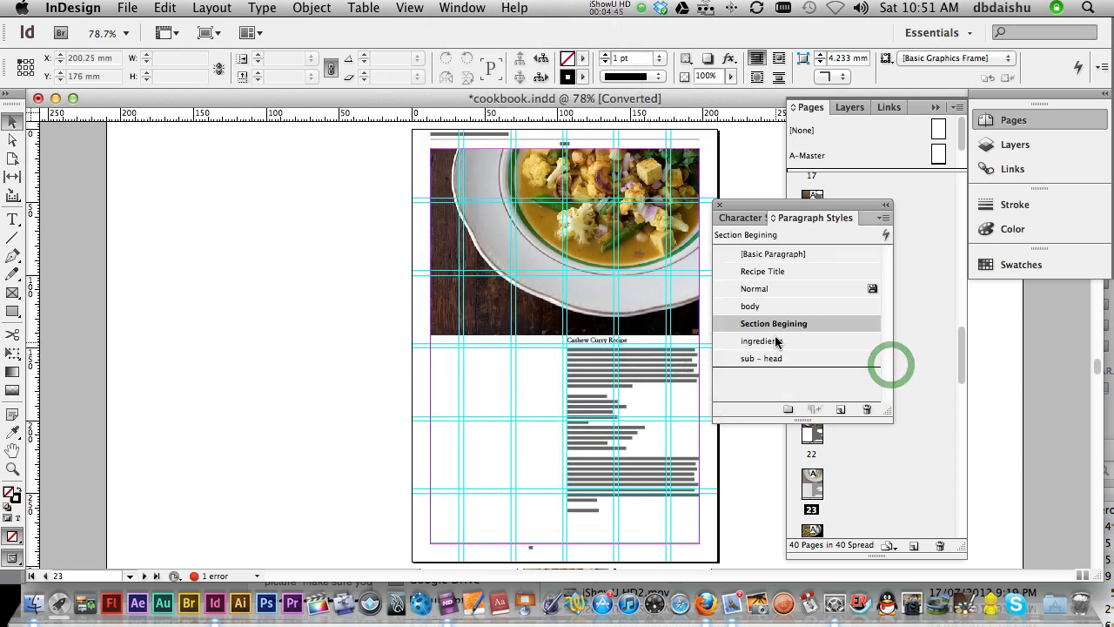
pyautogui.click(794, 272)
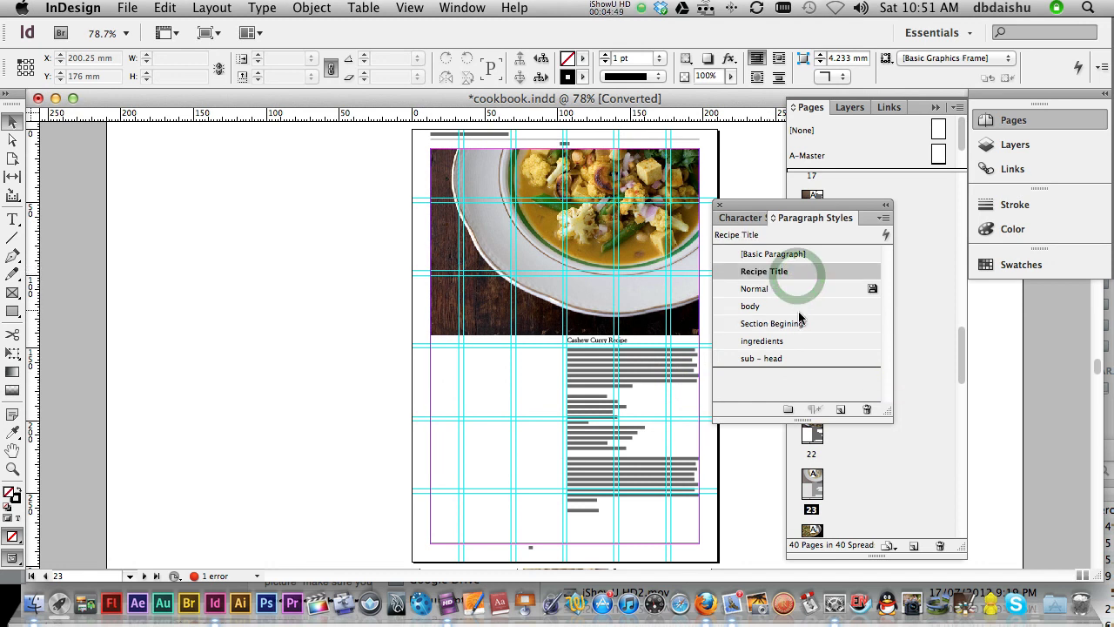
pyautogui.click(796, 306)
pyautogui.click(802, 325)
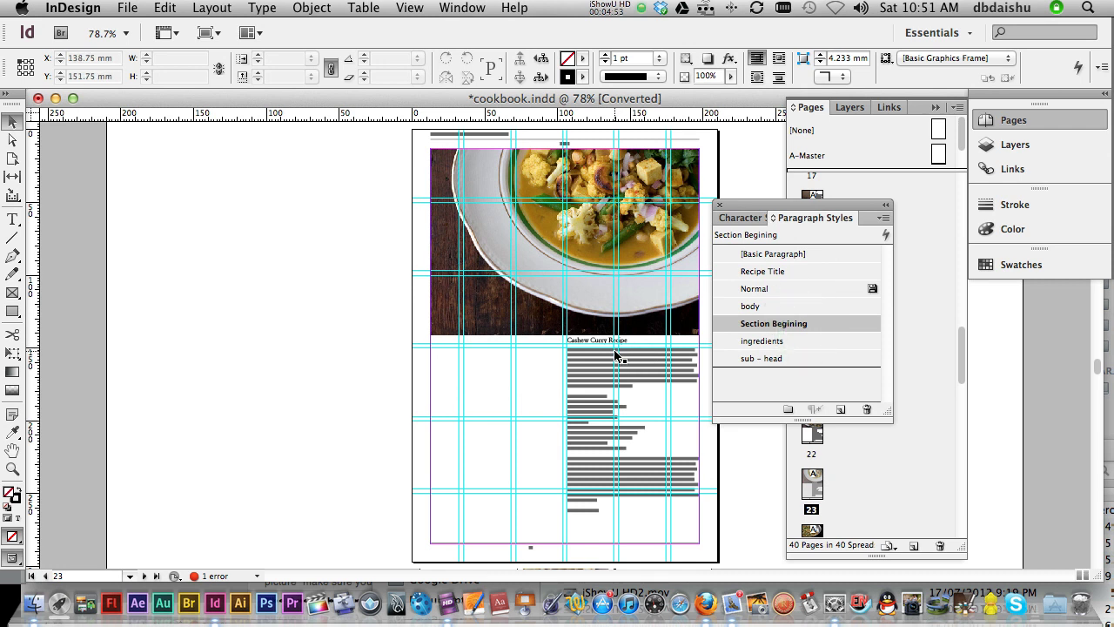
# Select the Cashew Curry Recipe title and open the Recipe Title style options
pyautogui.moveTo(543, 304); pyautogui.dragTo(642, 390)
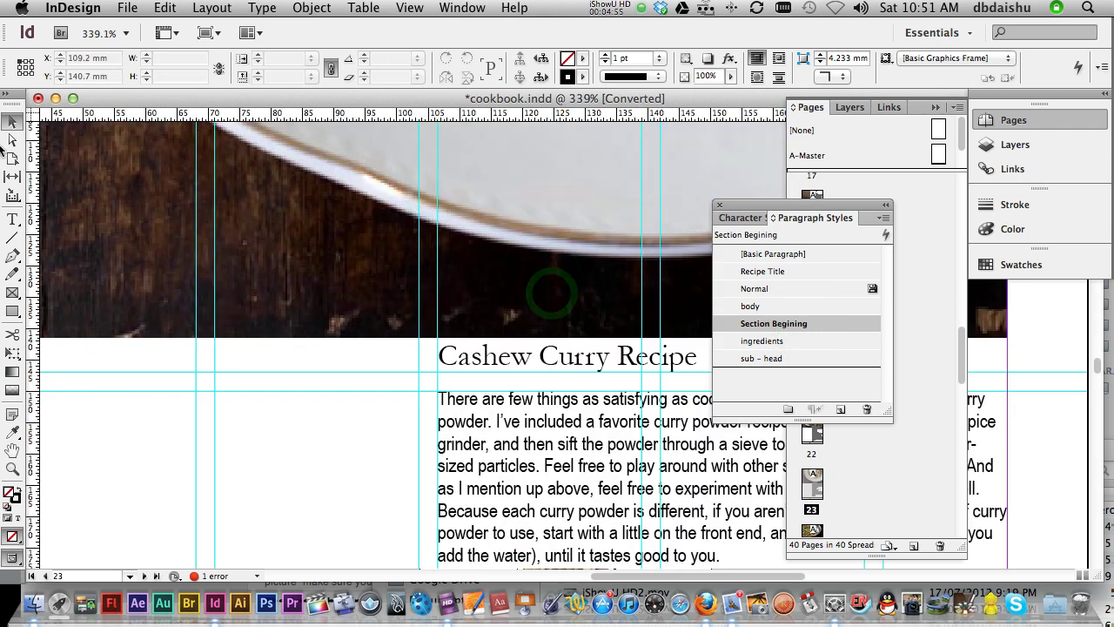
pyautogui.click(13, 220)
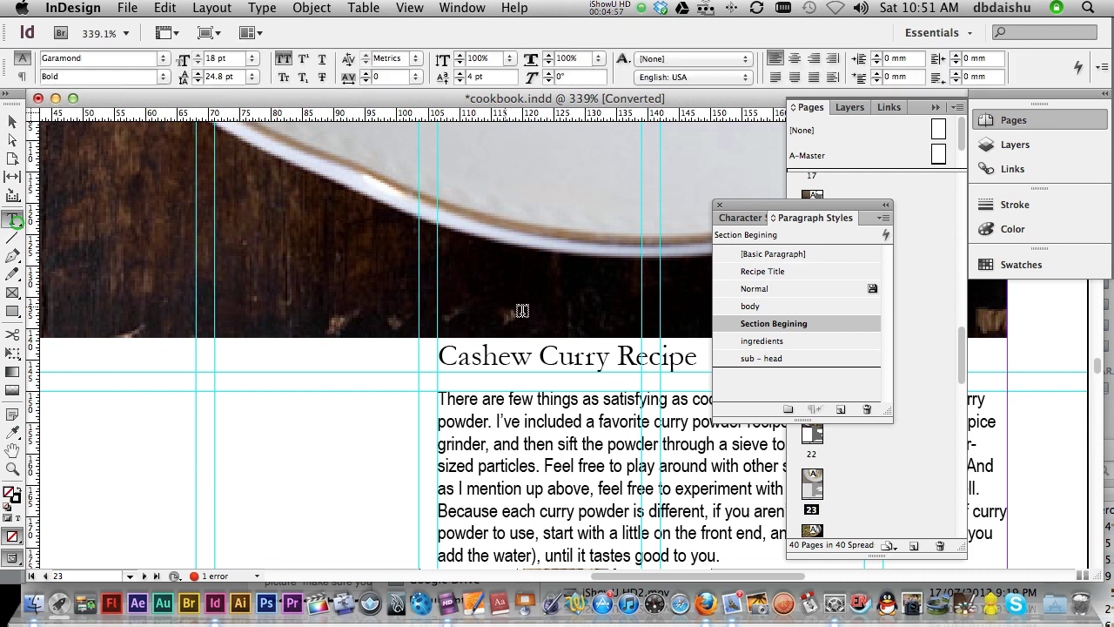
pyautogui.tripleClick(498, 360)
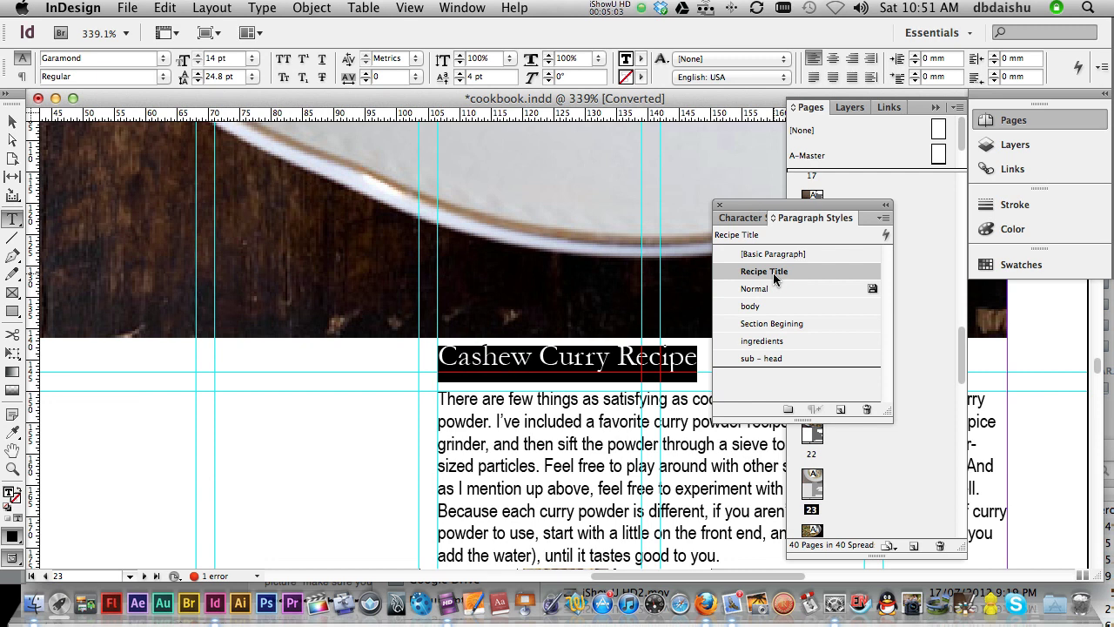
pyautogui.doubleClick(822, 268)
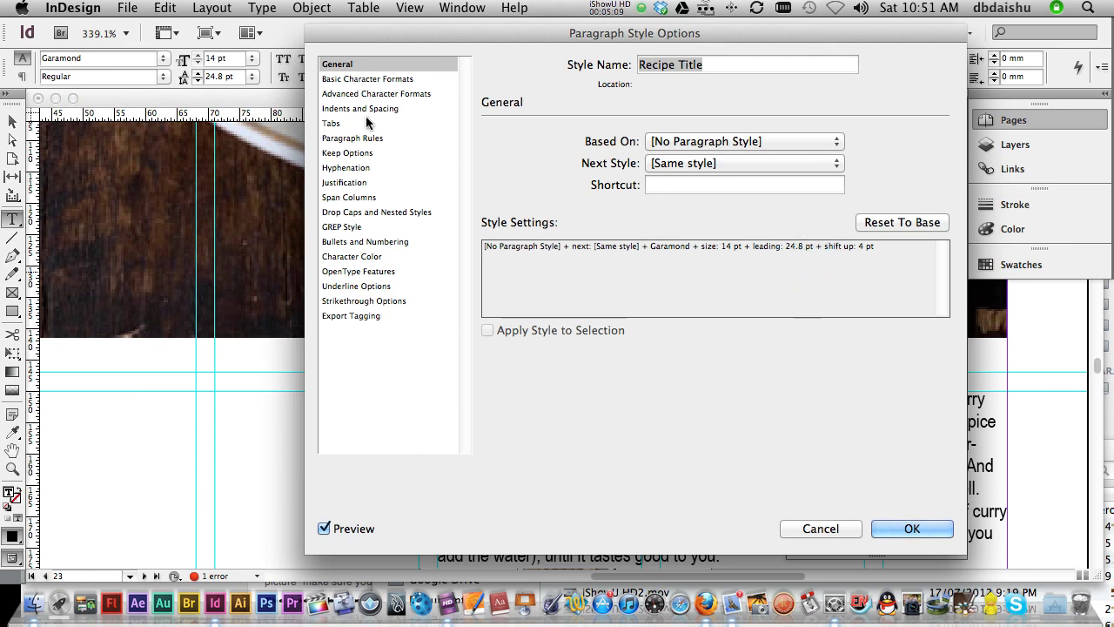
# Review the font and Paragraph Rules settings, cancel, and dock the styles panels
pyautogui.click(381, 79)
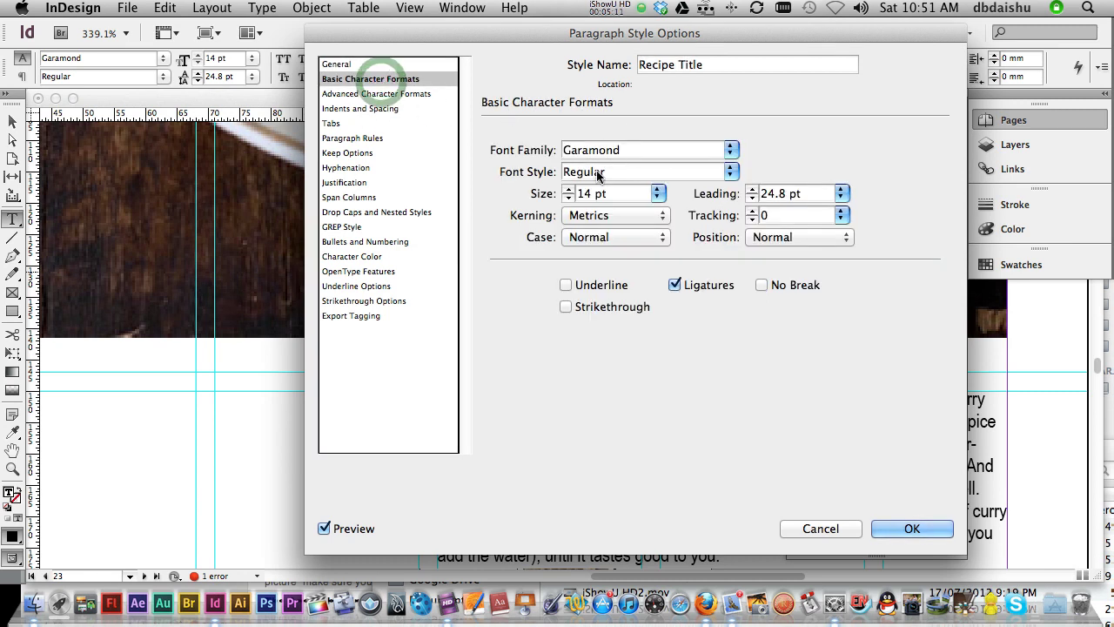
pyautogui.click(352, 95)
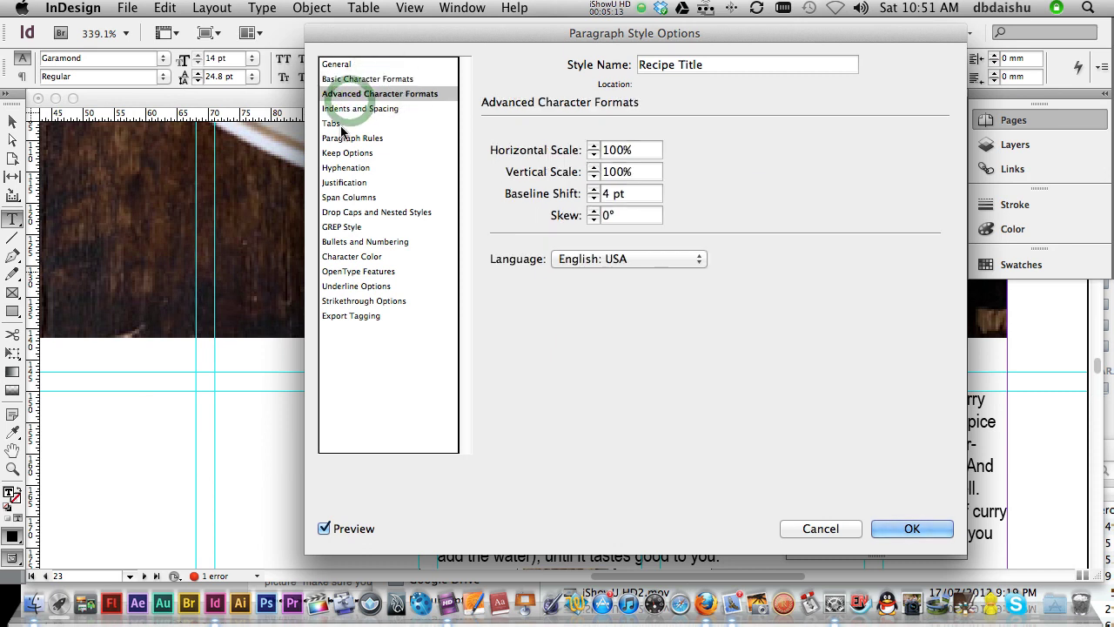
pyautogui.click(352, 138)
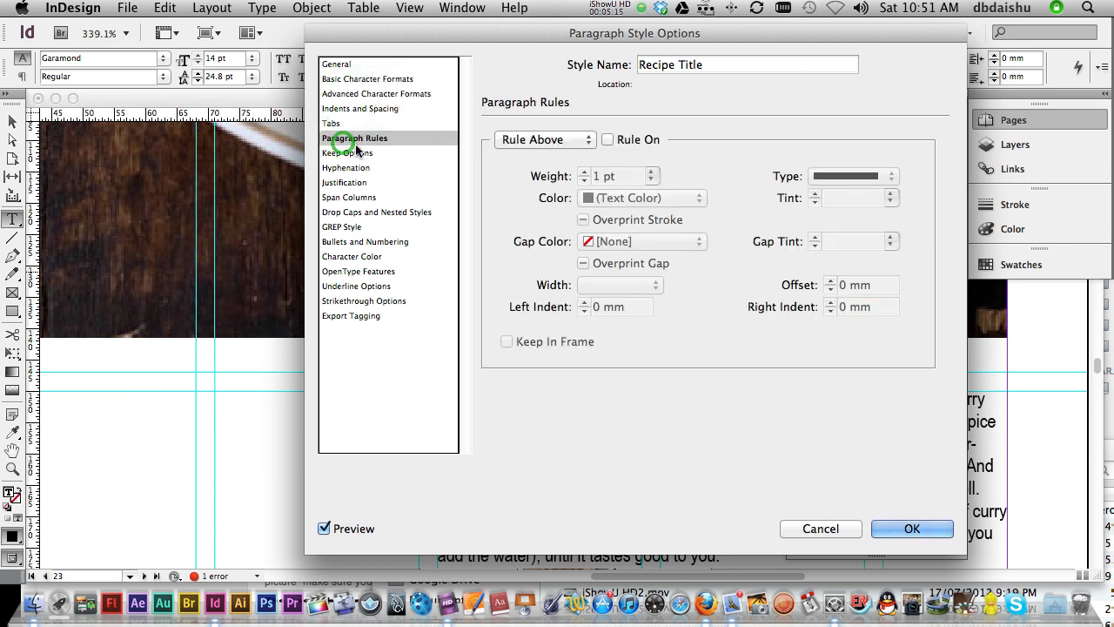
pyautogui.click(797, 527)
pyautogui.moveTo(801, 209); pyautogui.dragTo(1010, 300)
pyautogui.moveTo(965, 359); pyautogui.dragTo(963, 222)
# On page 3, apply the Section Begining paragraph style to 'Breakfast'
pyautogui.doubleClick(810, 304)
pyautogui.click(286, 290)
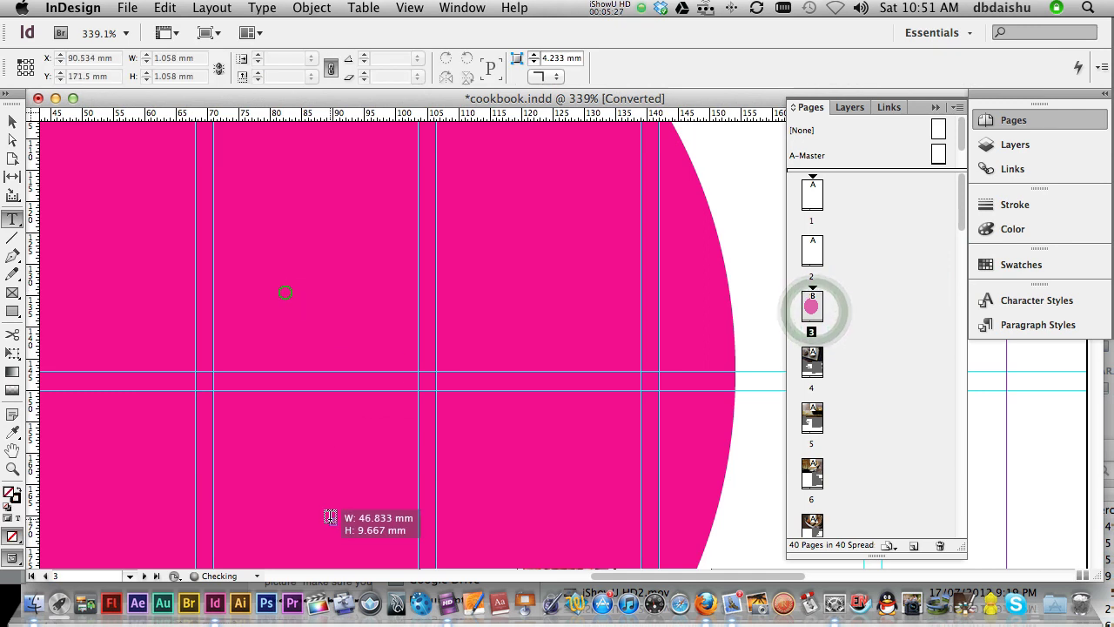
pyautogui.scroll(6, 432, 370)
pyautogui.scroll(3, 428, 431)
pyautogui.click(423, 323)
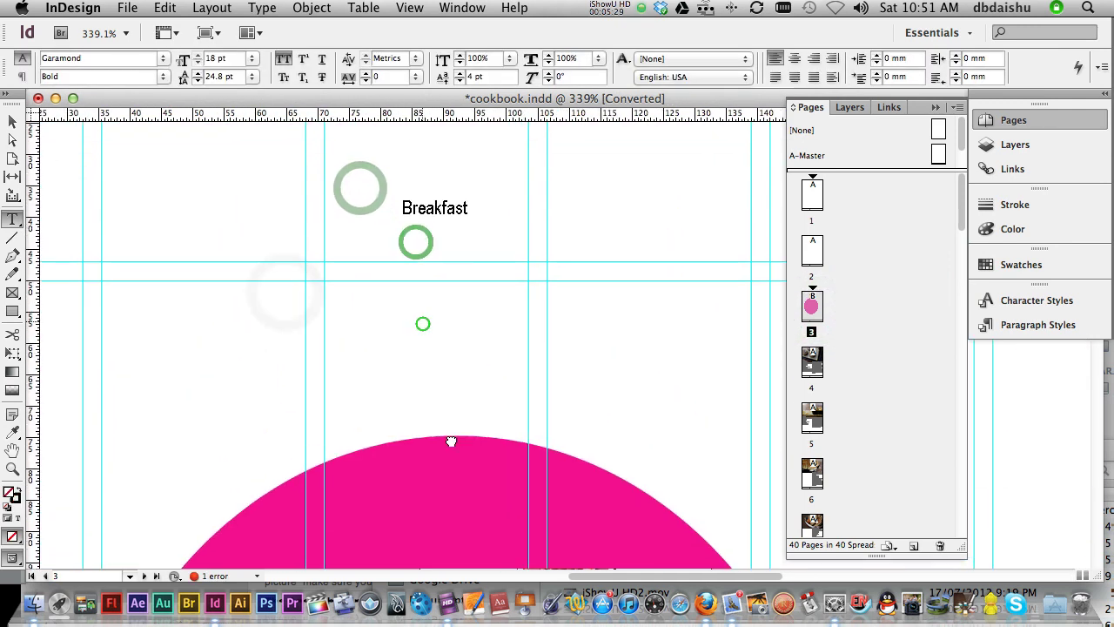
pyautogui.doubleClick(432, 216)
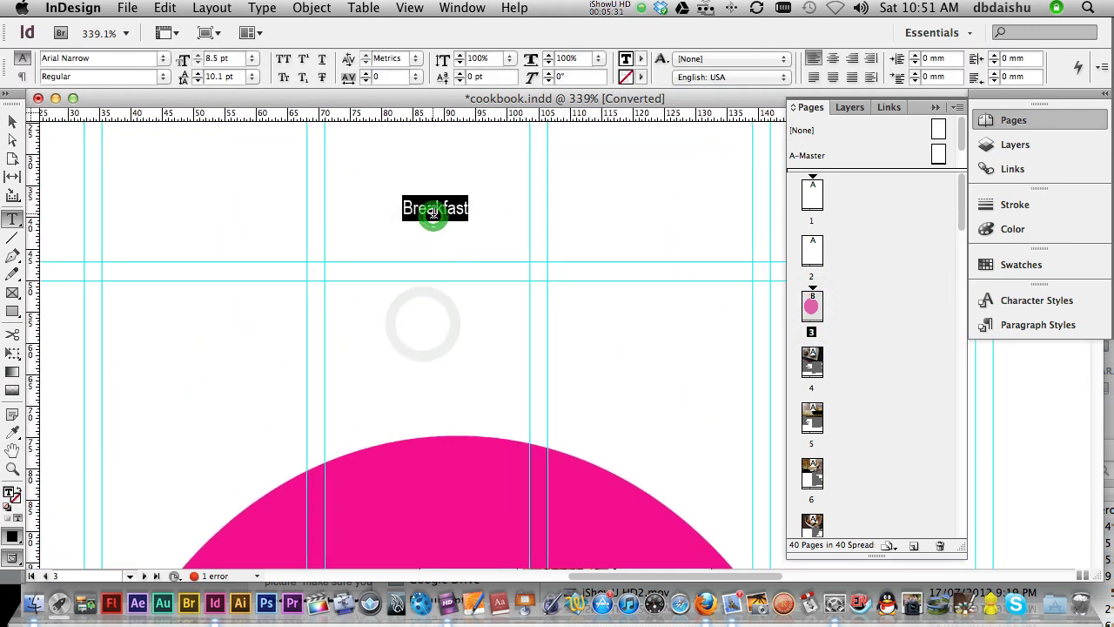
pyautogui.click(983, 325)
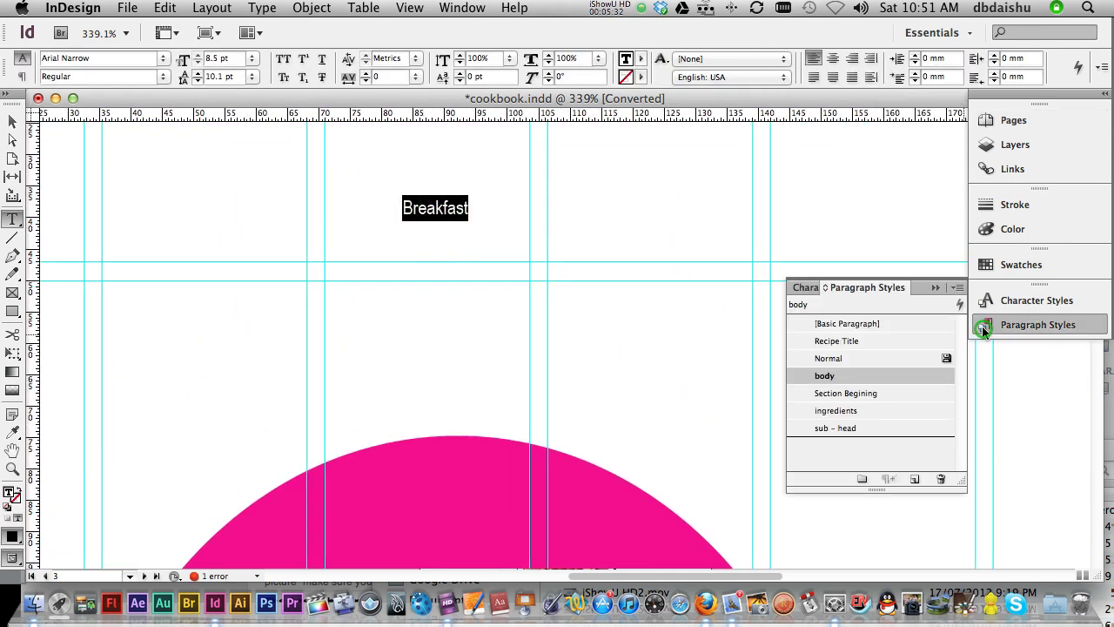
pyautogui.click(852, 396)
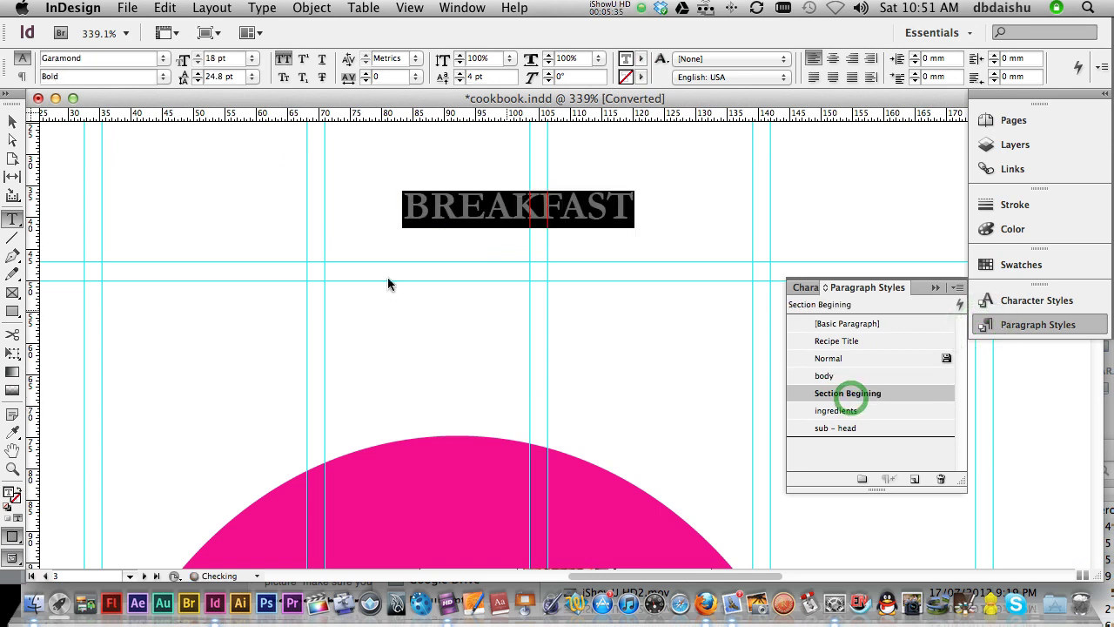
# Float Paragraph Styles as its own panel and bring back the page thumbnails
pyautogui.click(12, 121)
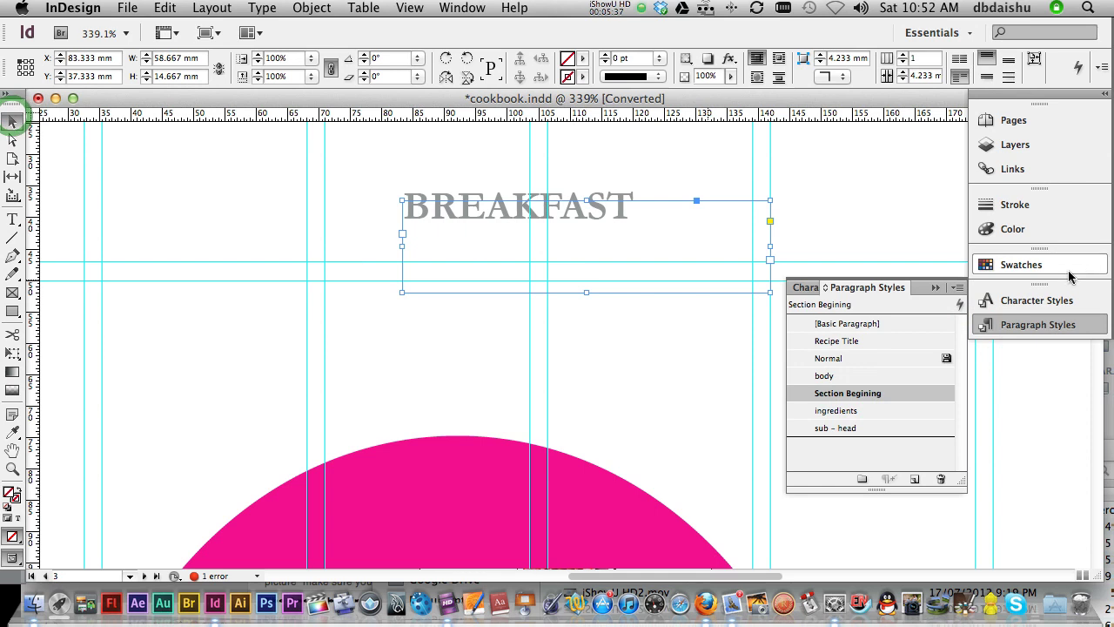
pyautogui.click(854, 289)
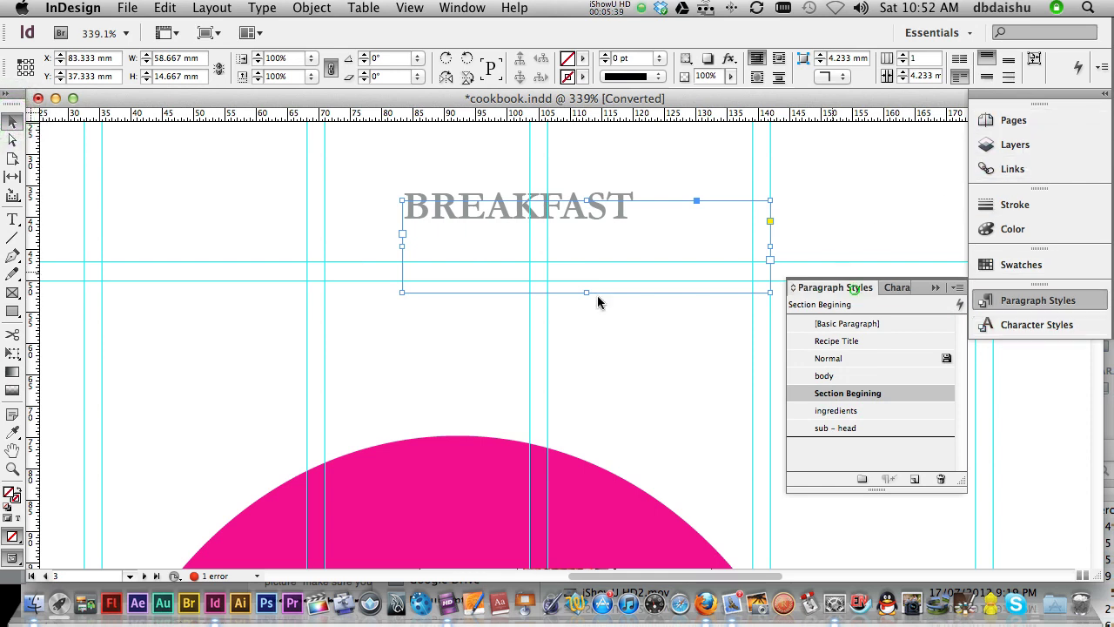
pyautogui.moveTo(232, 314); pyautogui.dragTo(124, 217)
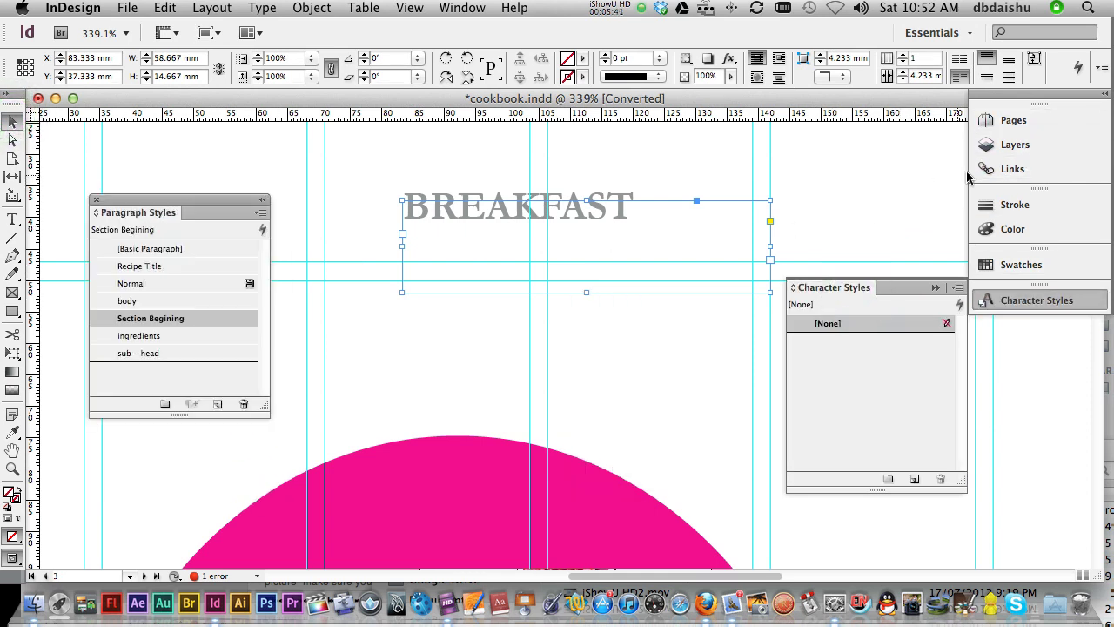
pyautogui.click(1015, 124)
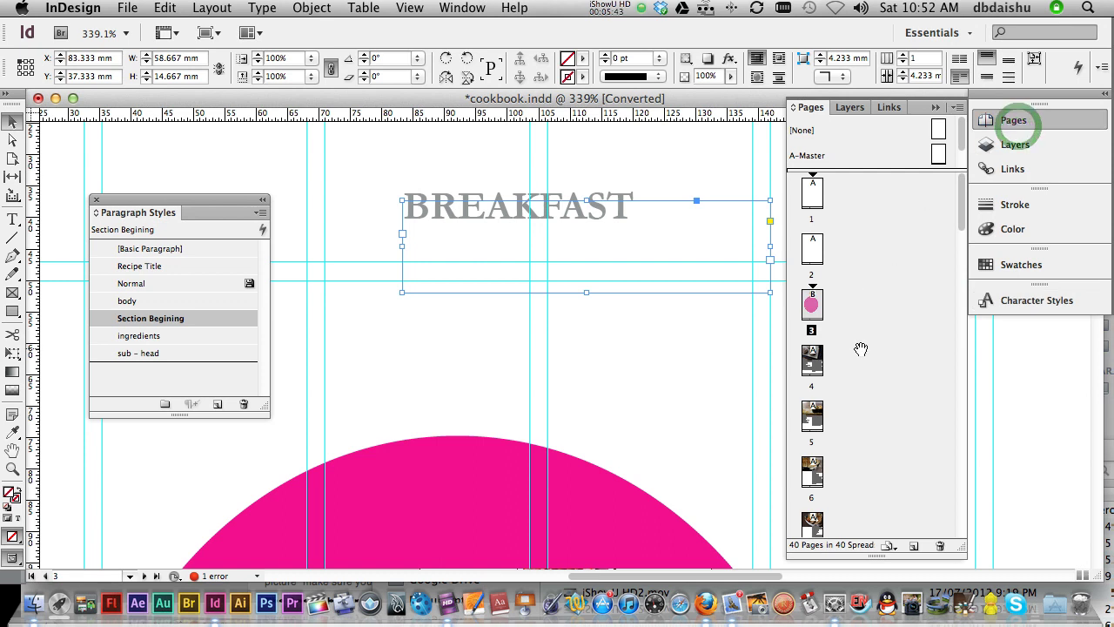
pyautogui.scroll(-5, 860, 349)
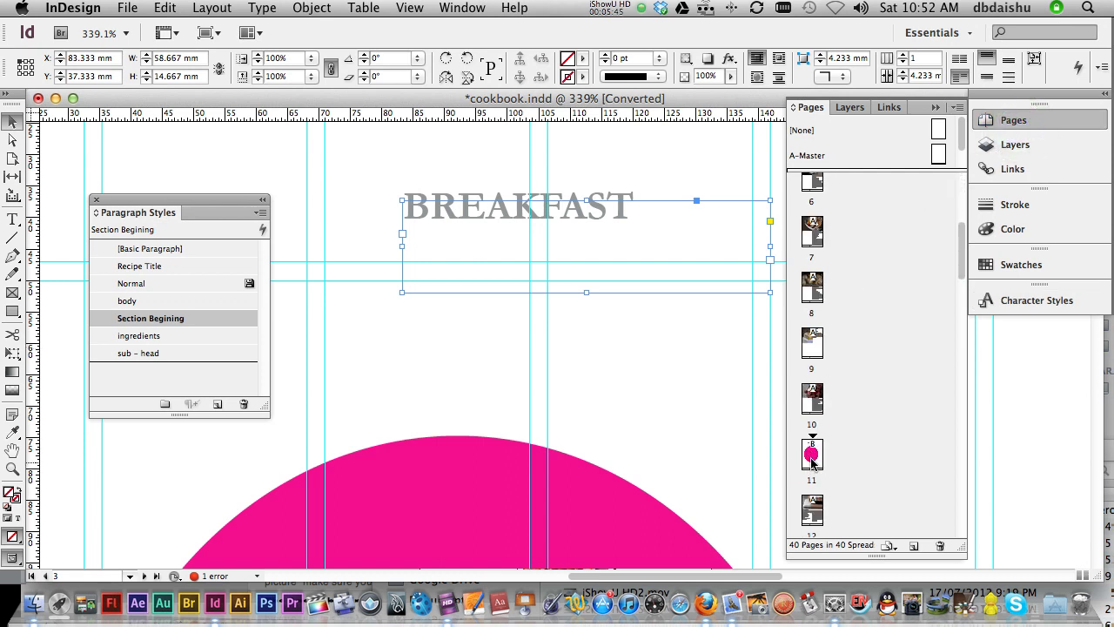
# Apply the Section Begining style to the Chocolate (page 11) and Drinks (page 16) headings
pyautogui.doubleClick(811, 457)
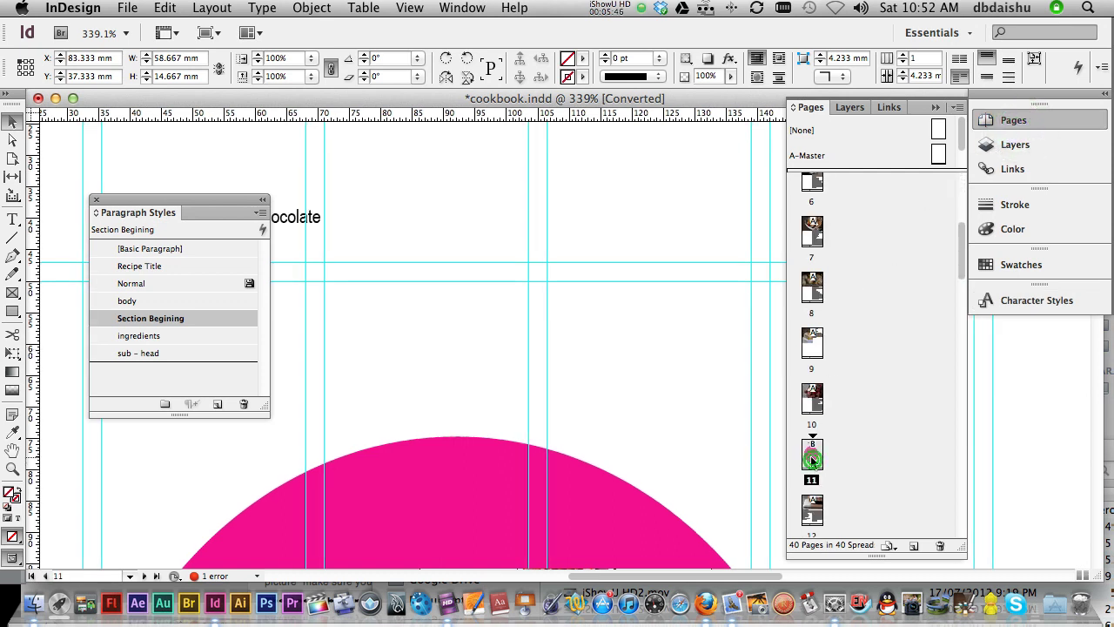
pyautogui.click(309, 218)
pyautogui.click(148, 320)
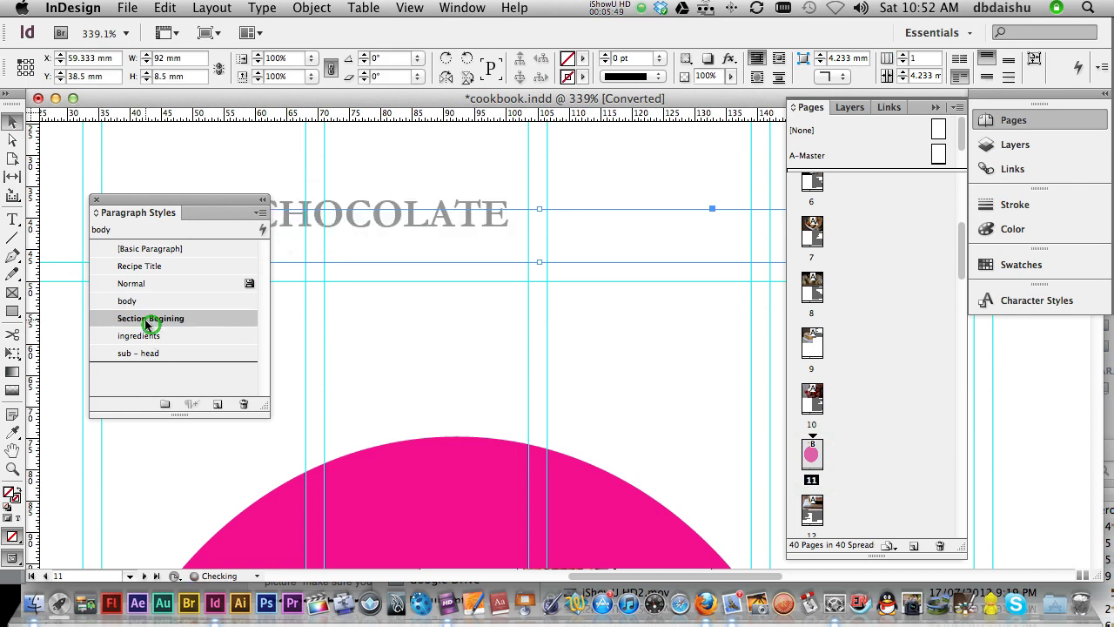
pyautogui.moveTo(960, 256); pyautogui.dragTo(957, 327)
pyautogui.doubleClick(811, 336)
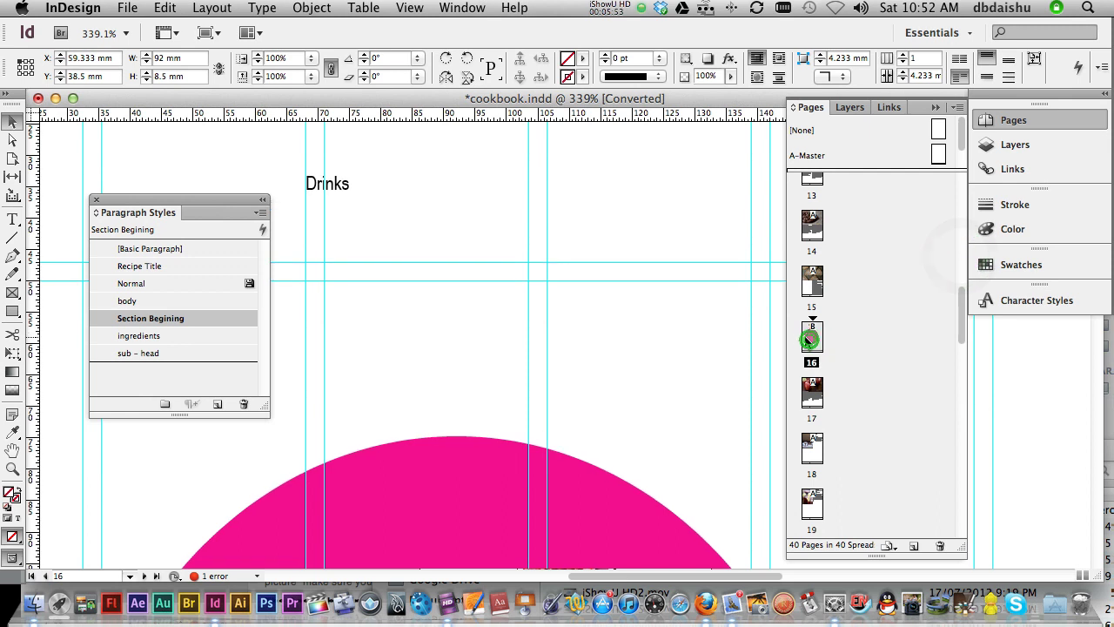
pyautogui.click(338, 189)
pyautogui.click(175, 320)
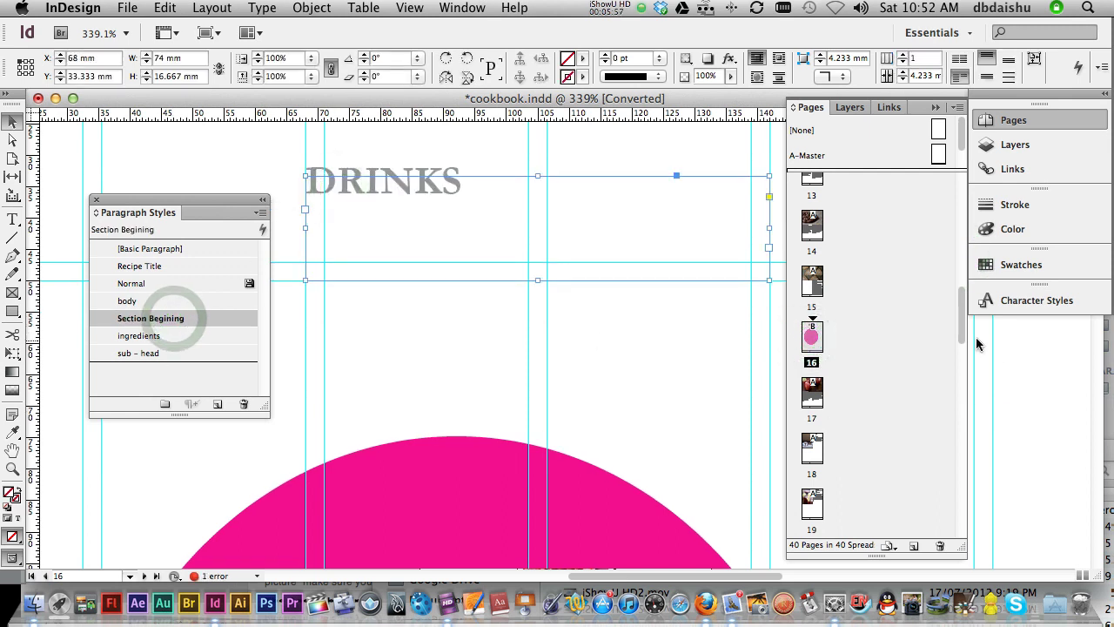
pyautogui.moveTo(964, 332); pyautogui.dragTo(959, 328)
# Apply the Section Begining style to the Mains (page 21) and Soups (page 29) headings
pyautogui.doubleClick(814, 396)
pyautogui.click(144, 318)
pyautogui.click(346, 226)
pyautogui.click(180, 320)
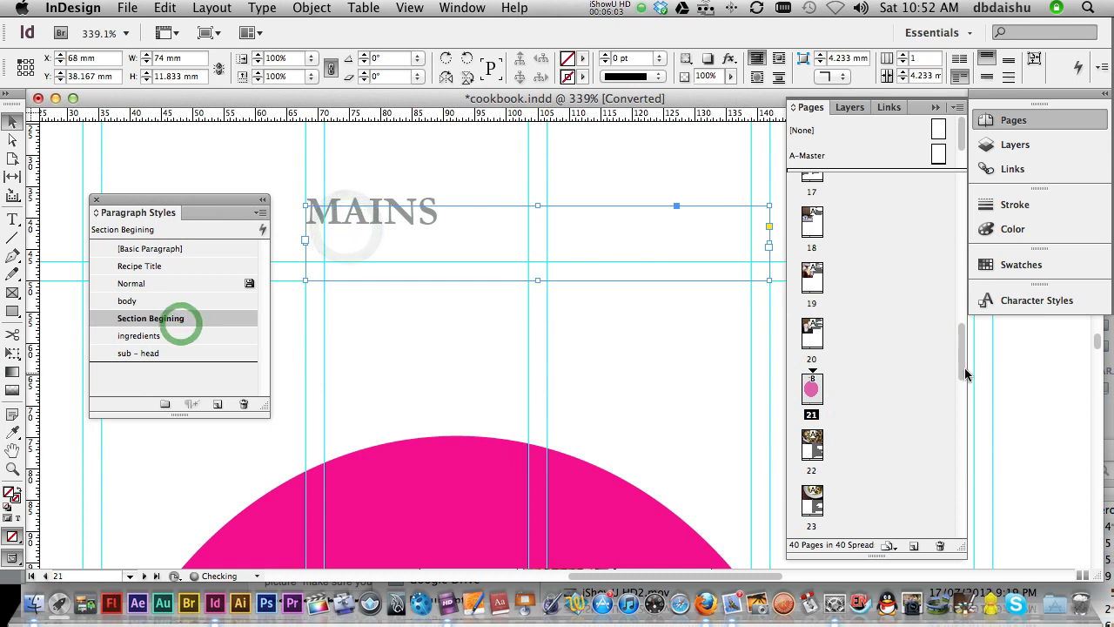
pyautogui.moveTo(964, 370); pyautogui.dragTo(952, 435)
pyautogui.click(823, 380)
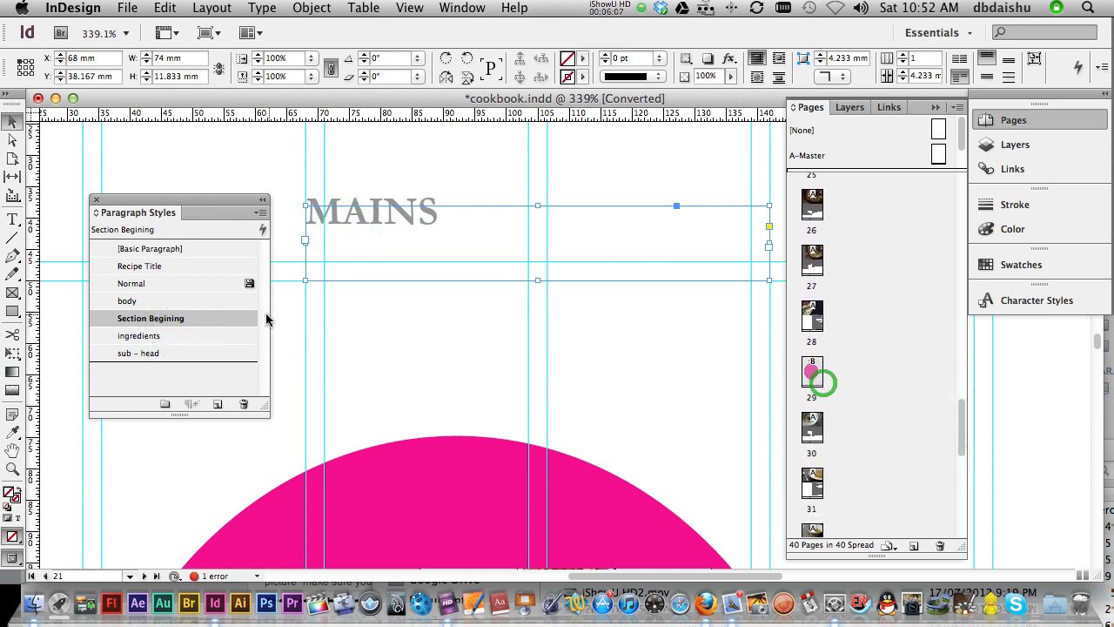
pyautogui.click(356, 232)
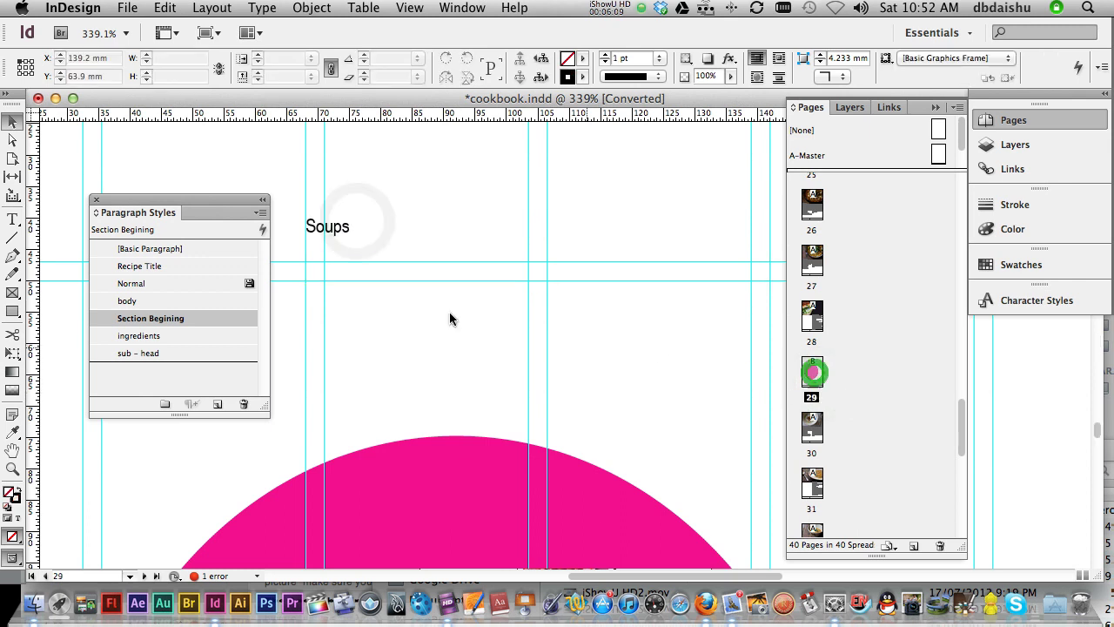
pyautogui.click(328, 226)
pyautogui.click(151, 317)
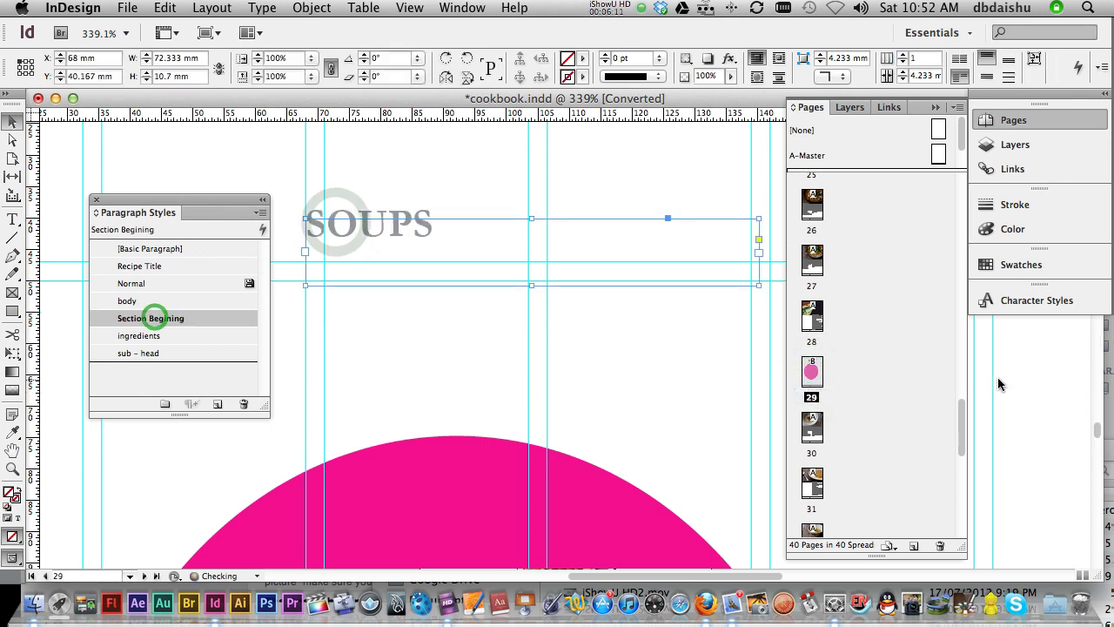
pyautogui.moveTo(963, 415); pyautogui.dragTo(962, 455)
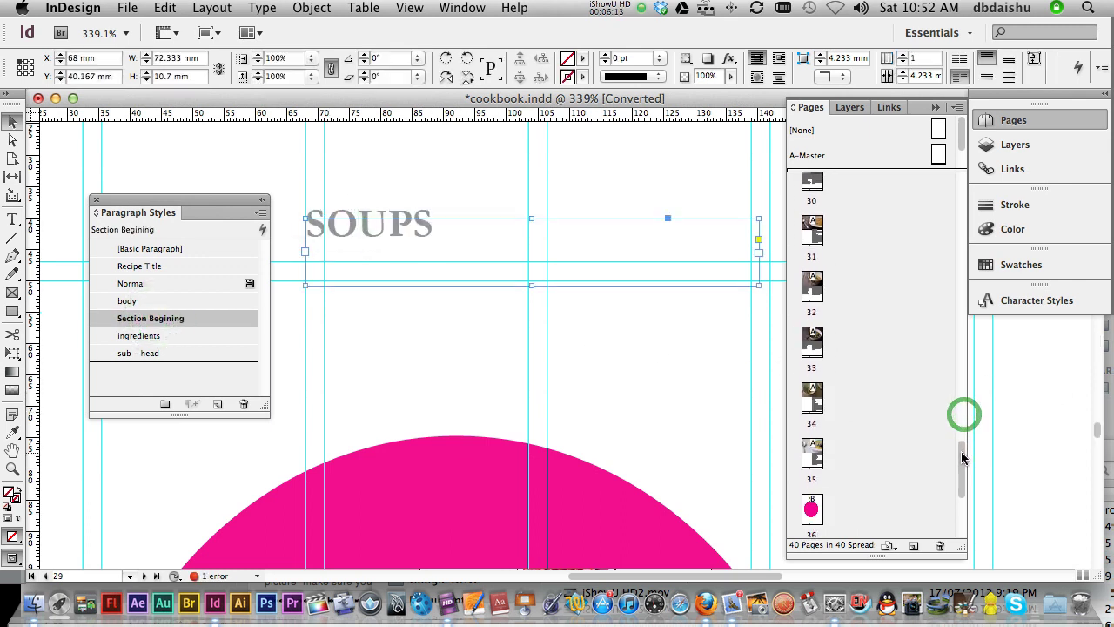
# Apply the Section Begining style to the Vegetarian heading on page 36
pyautogui.doubleClick(812, 509)
pyautogui.click(364, 251)
pyautogui.click(172, 318)
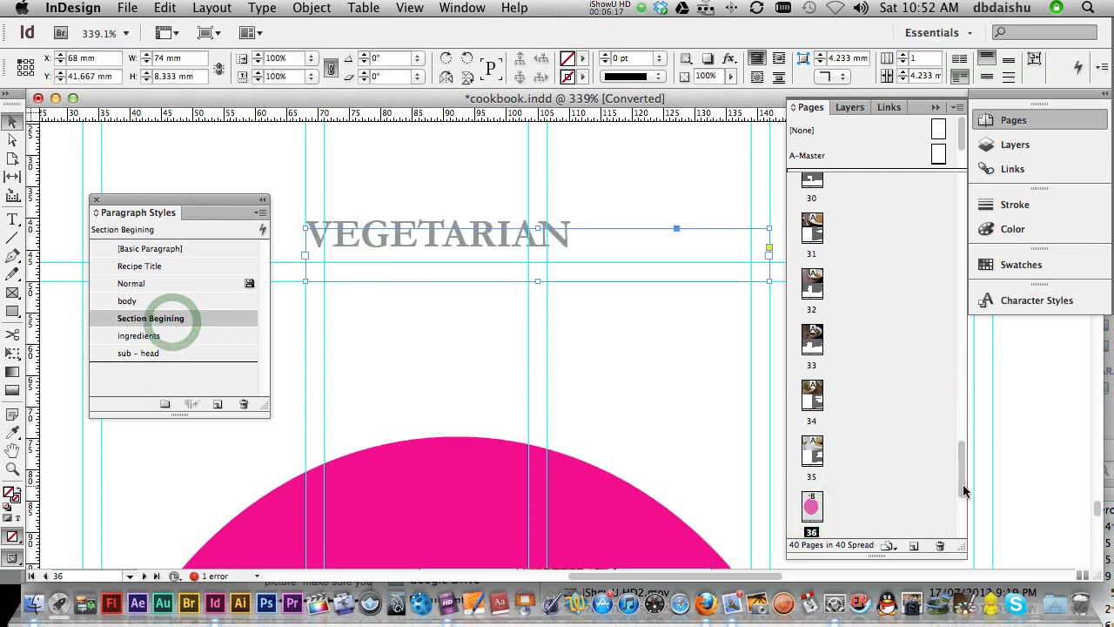
pyautogui.moveTo(963, 490); pyautogui.dragTo(961, 187)
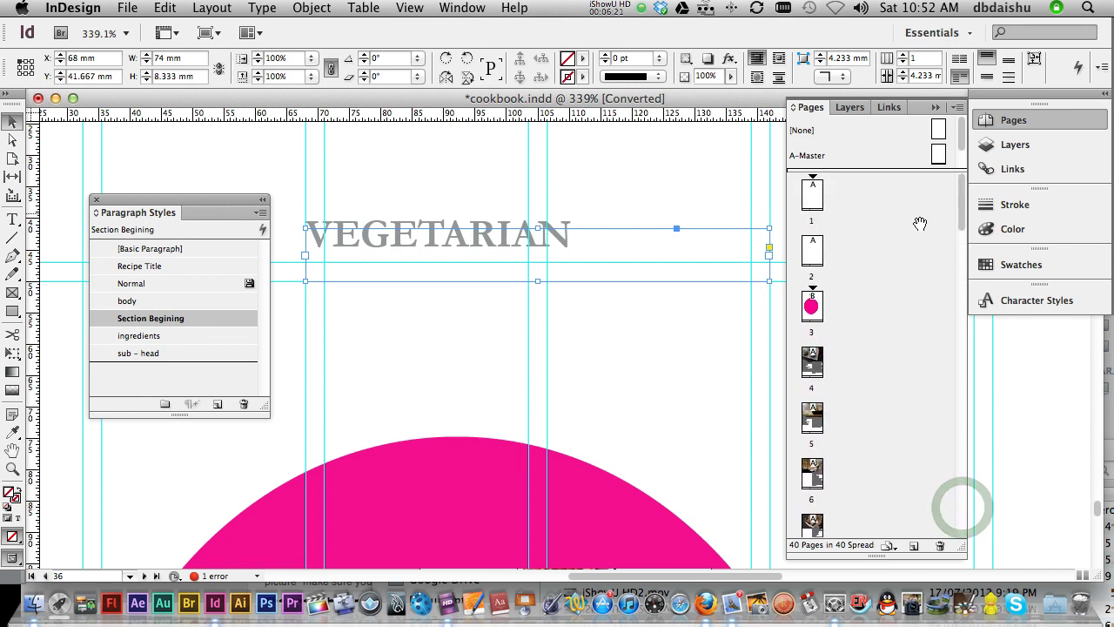
# Return to blank page 2 and zoom out to see more of it
pyautogui.doubleClick(815, 258)
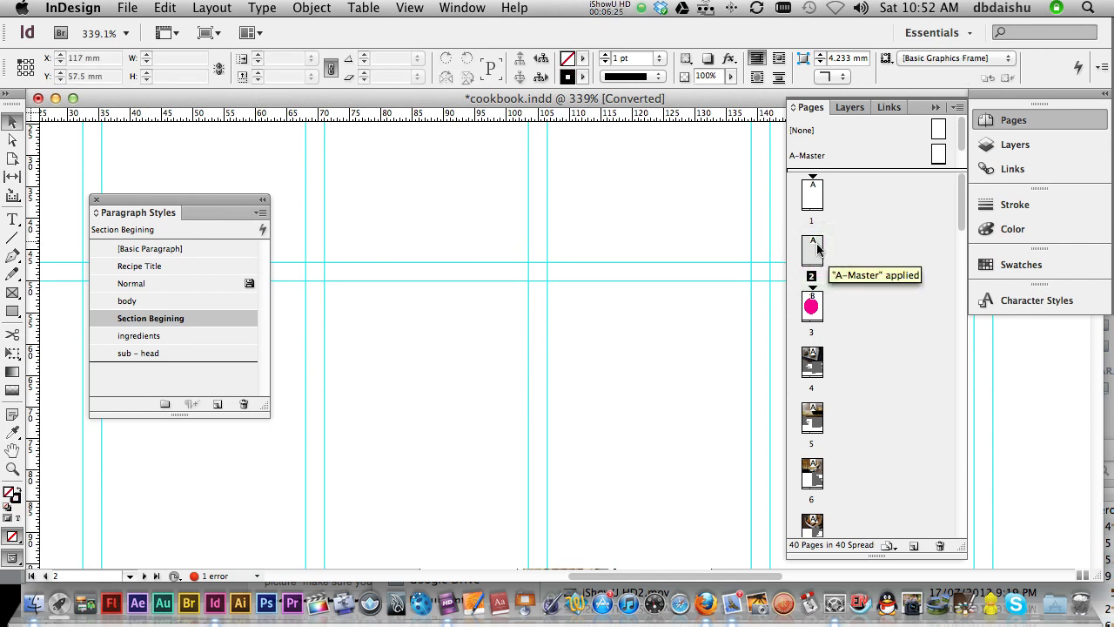
pyautogui.click(626, 335)
pyautogui.click(624, 338)
pyautogui.click(618, 337)
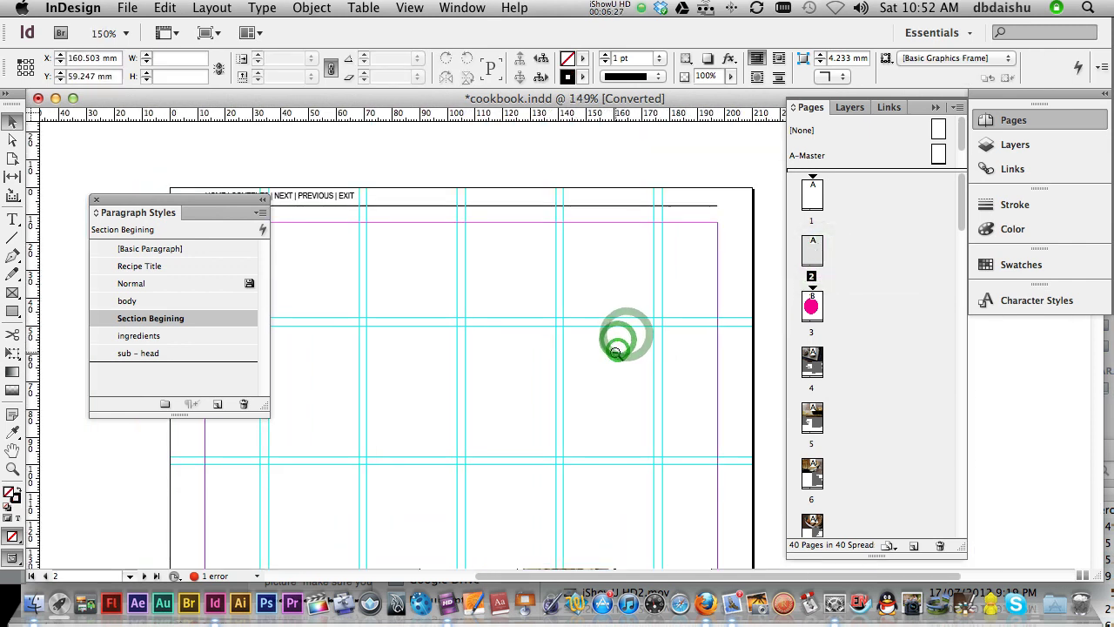
# Open the Default table of contents style for editing
pyautogui.click(617, 342)
pyautogui.moveTo(399, 332); pyautogui.dragTo(528, 271)
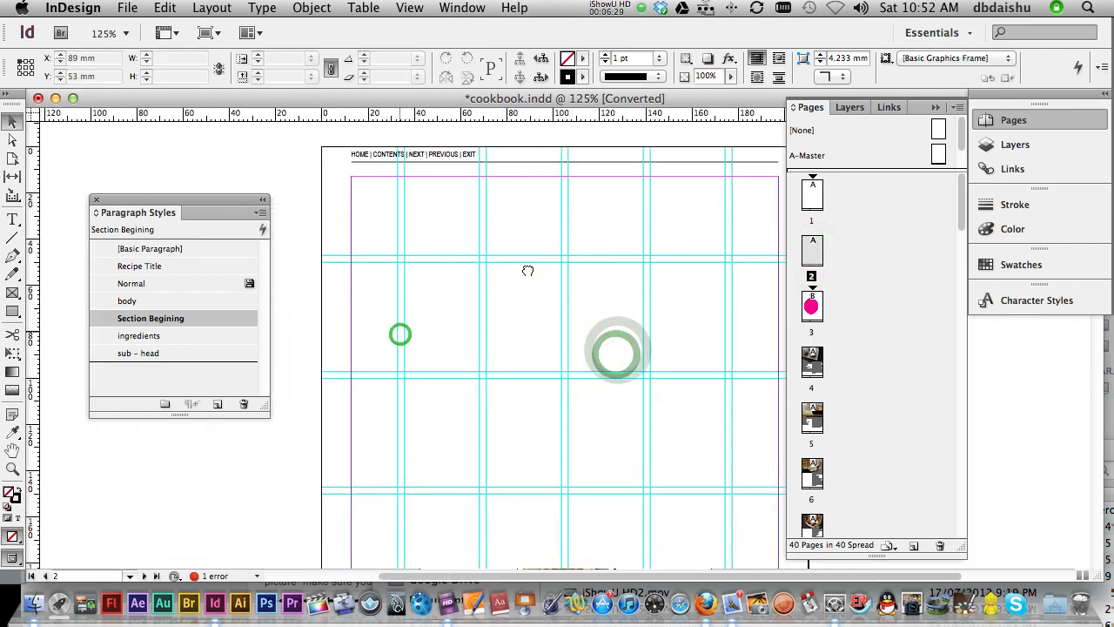
pyautogui.click(229, 12)
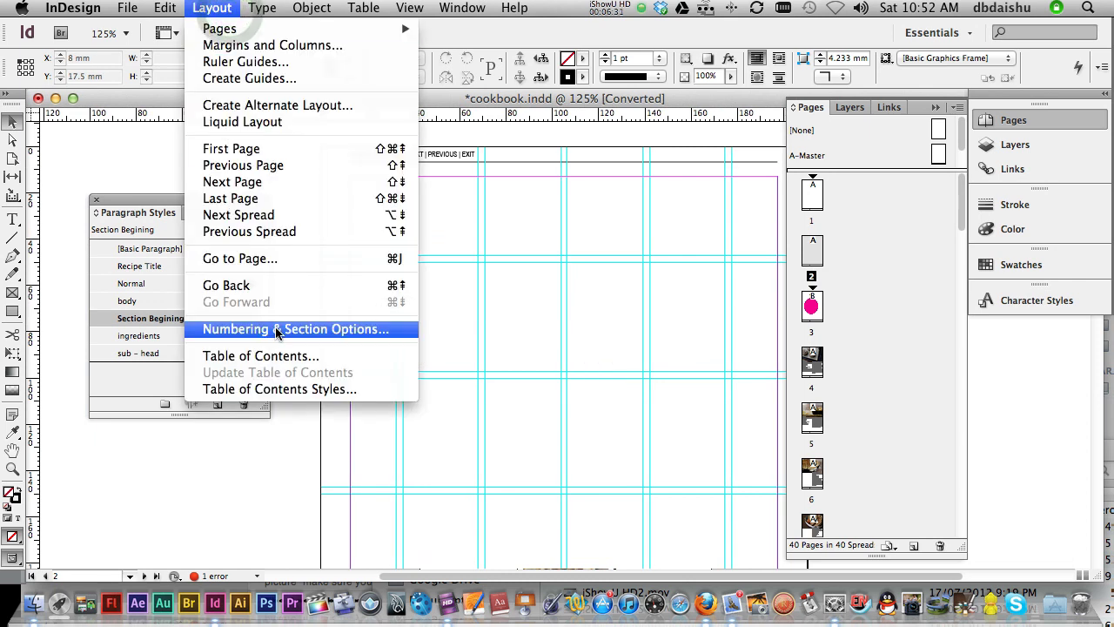
pyautogui.click(259, 394)
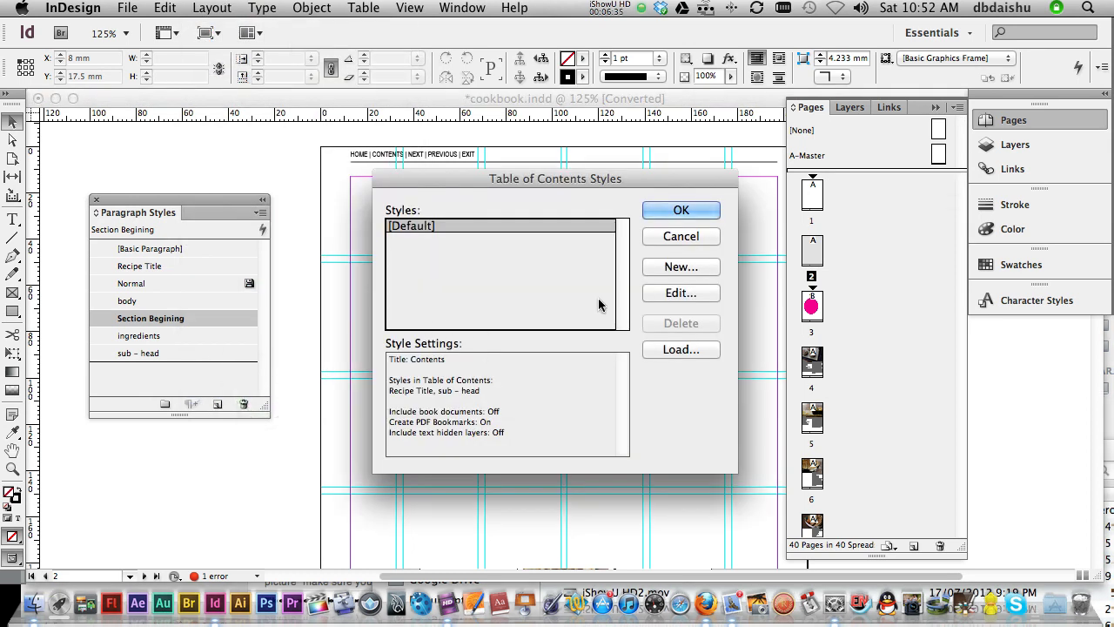
pyautogui.click(679, 293)
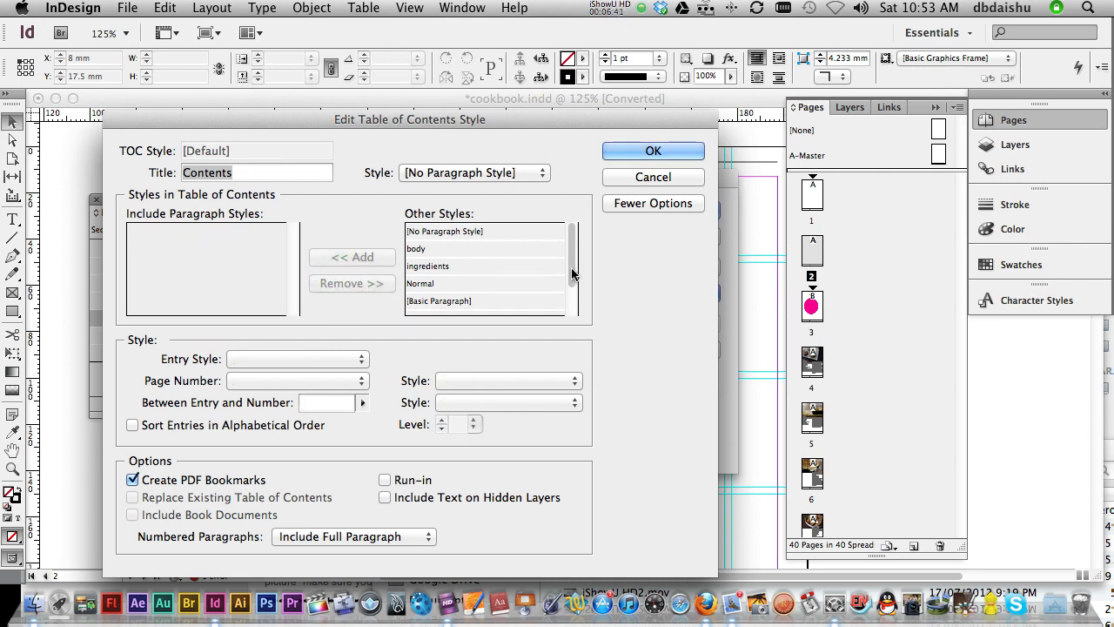
# Include Section Begining and Recipe Title in the contents, keep PDF bookmarks on, and confirm
pyautogui.moveTo(573, 274); pyautogui.dragTo(573, 303)
pyautogui.click(483, 282)
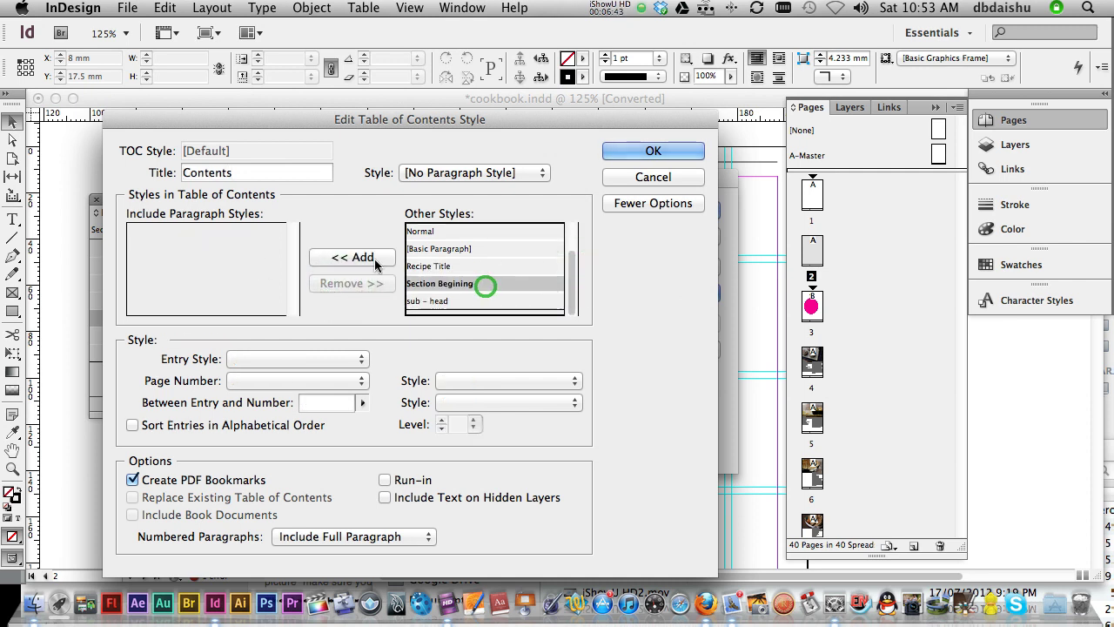
pyautogui.click(374, 259)
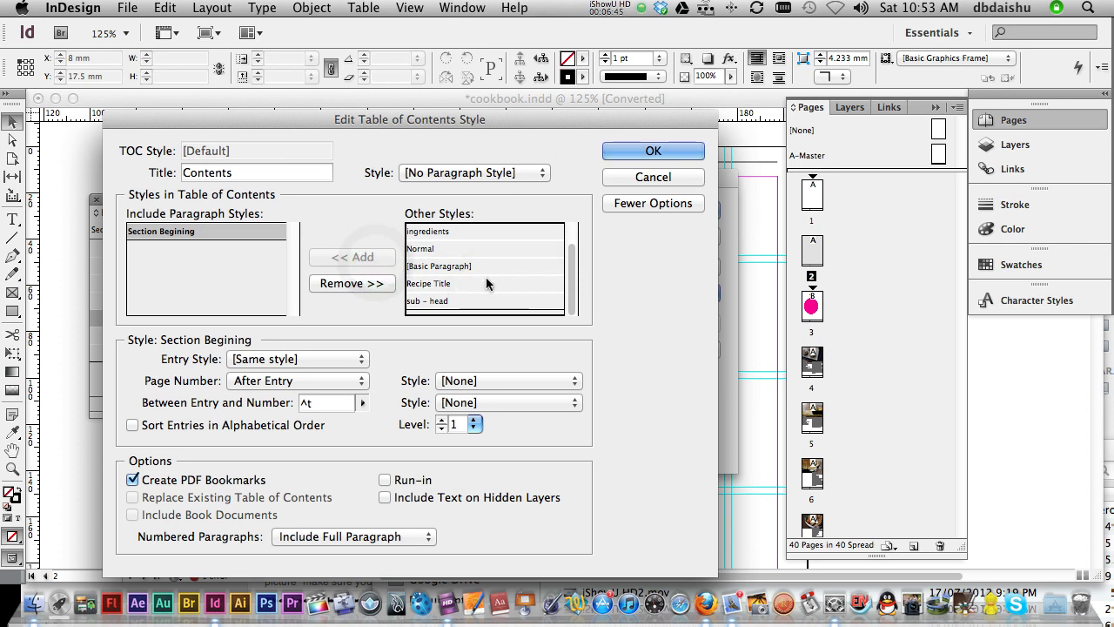
pyautogui.click(487, 283)
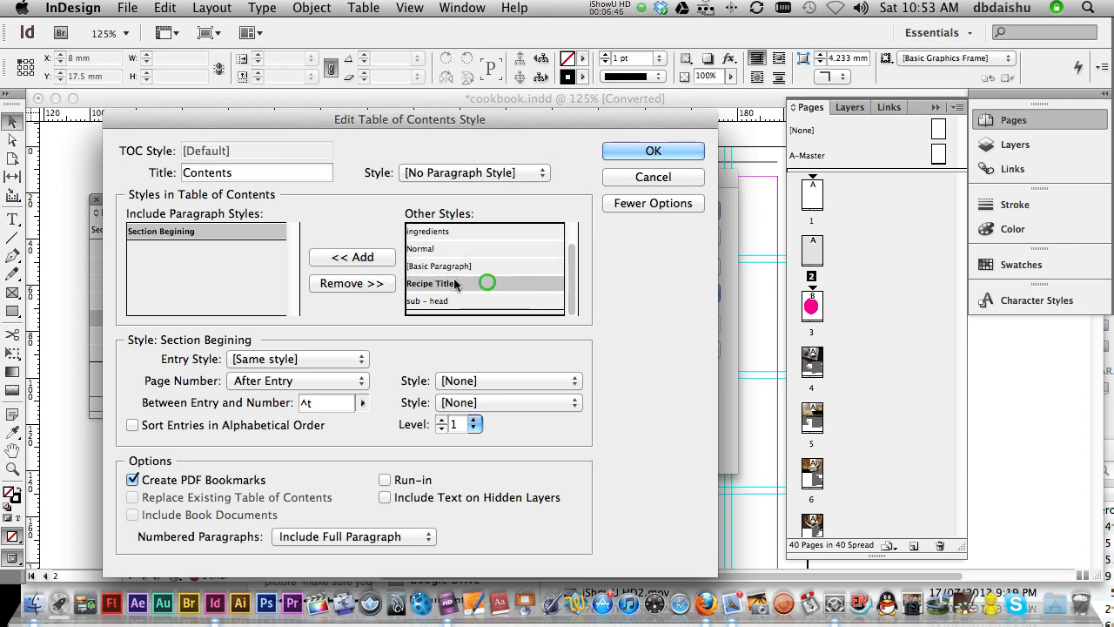
pyautogui.click(355, 259)
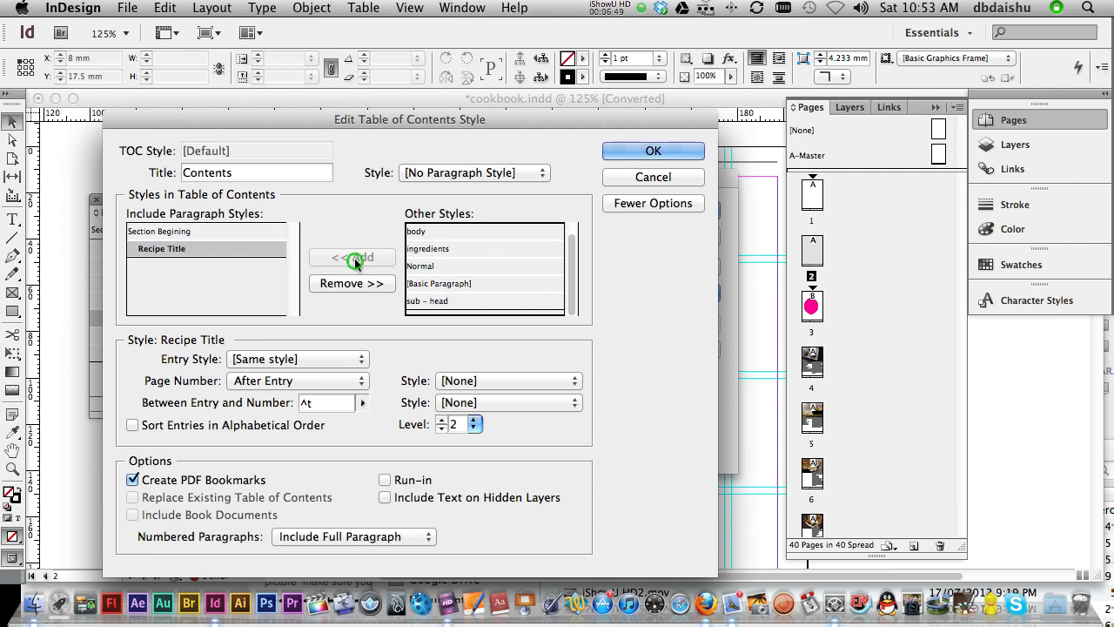
pyautogui.click(133, 481)
pyautogui.click(132, 480)
pyautogui.click(650, 151)
pyautogui.click(679, 210)
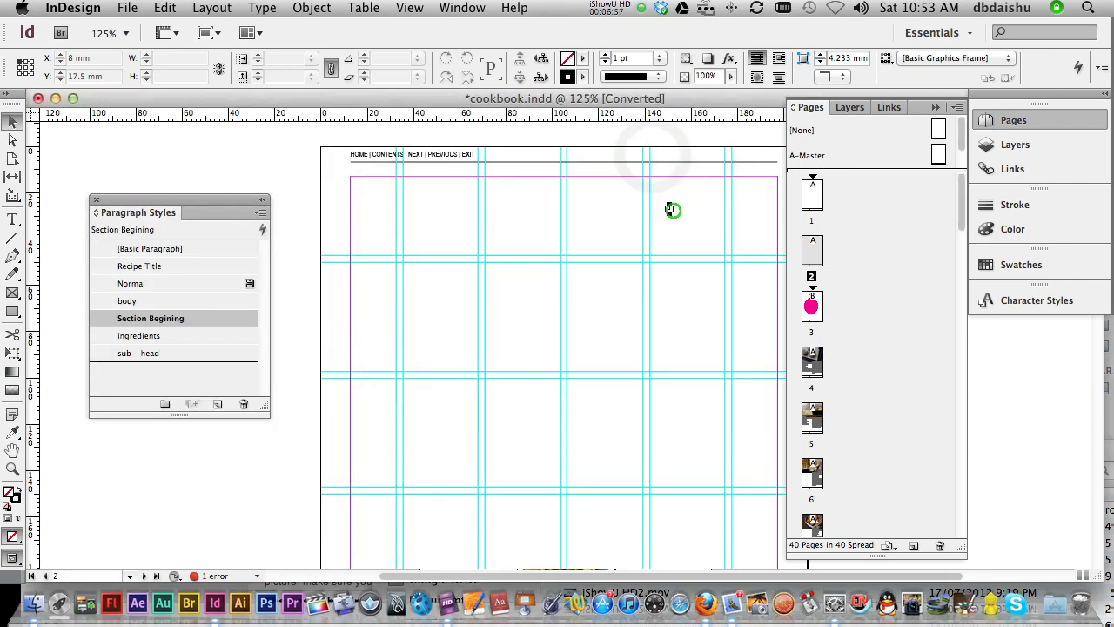
# Generate the table of contents including overset text, then cancel placing the loaded text
pyautogui.click(203, 9)
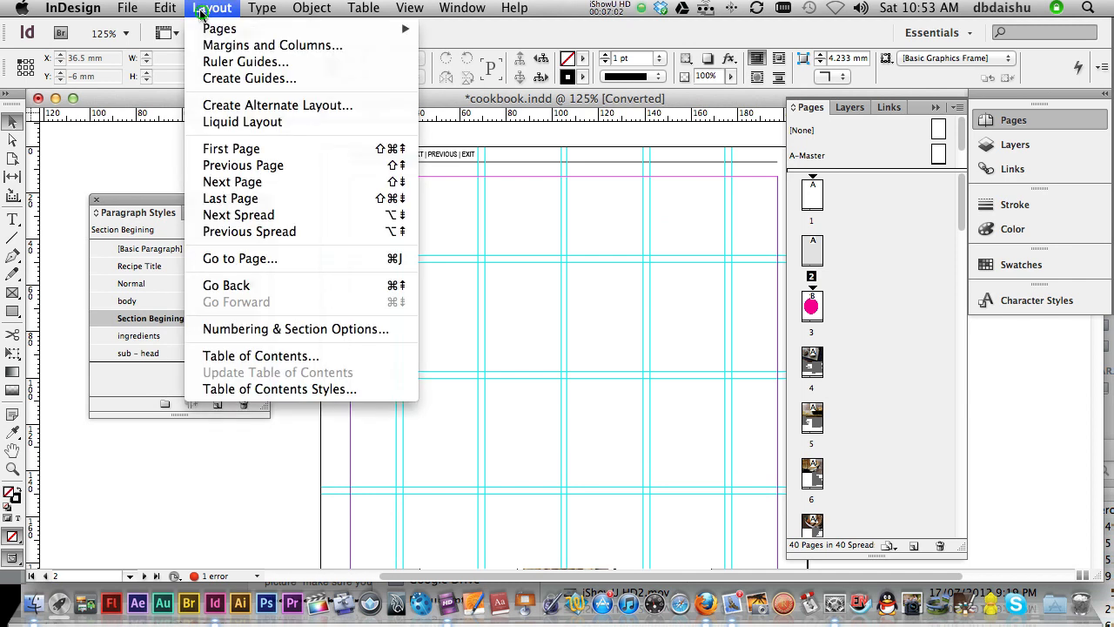
pyautogui.click(261, 356)
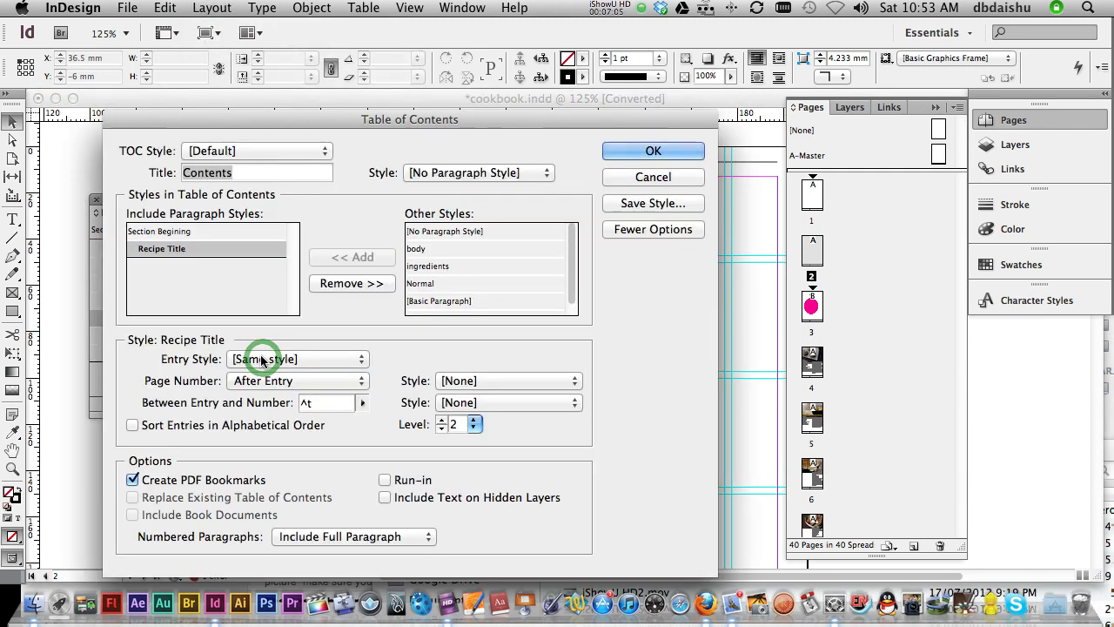
pyautogui.click(181, 232)
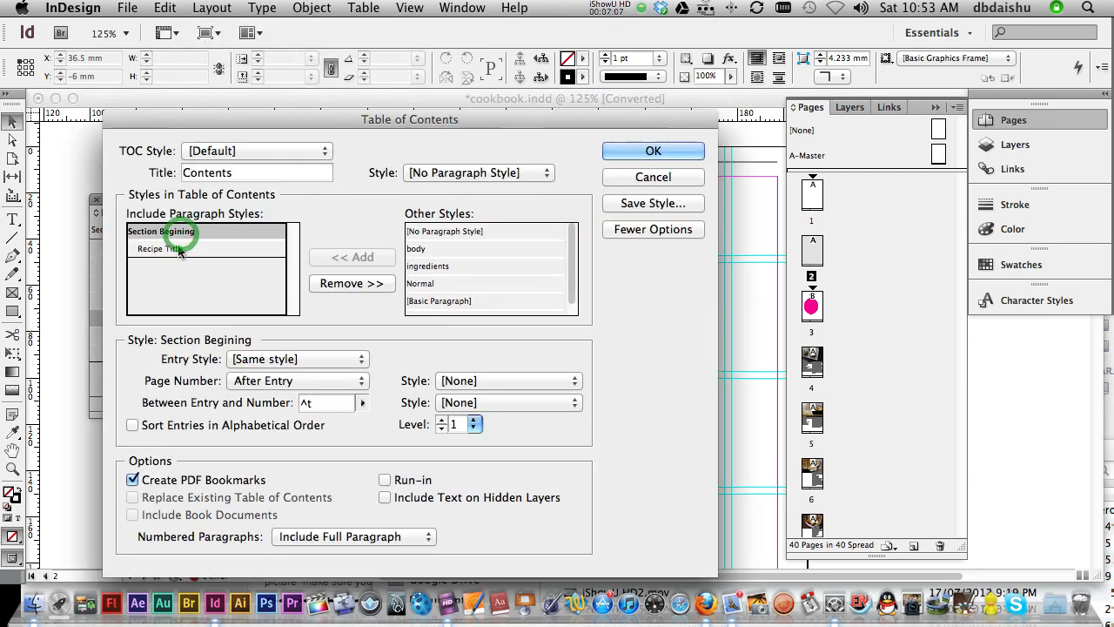
pyautogui.click(178, 249)
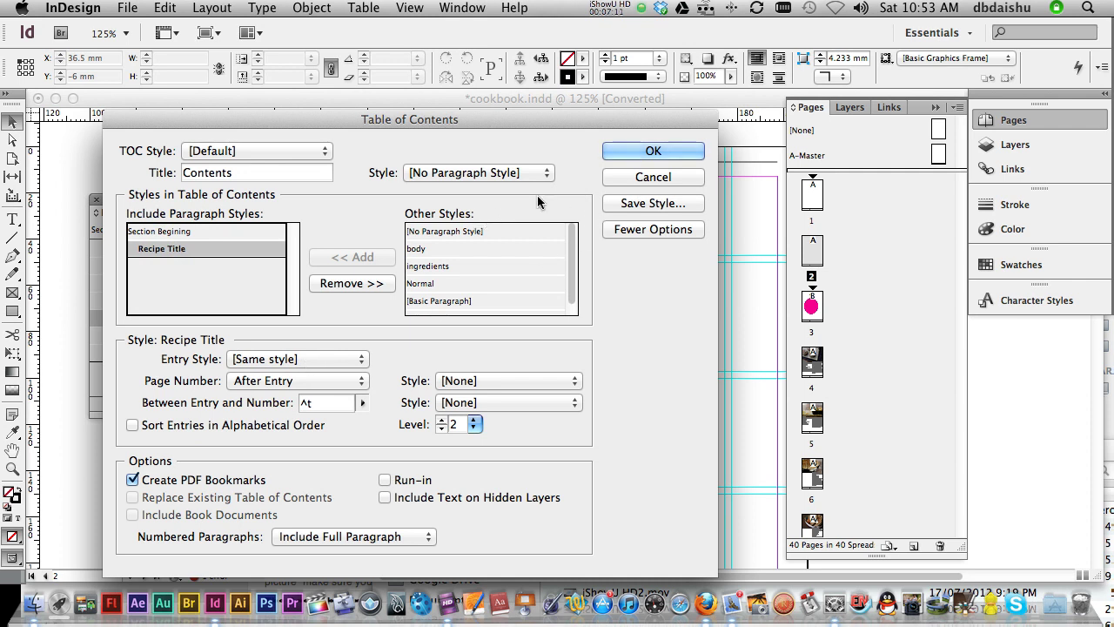
pyautogui.click(659, 157)
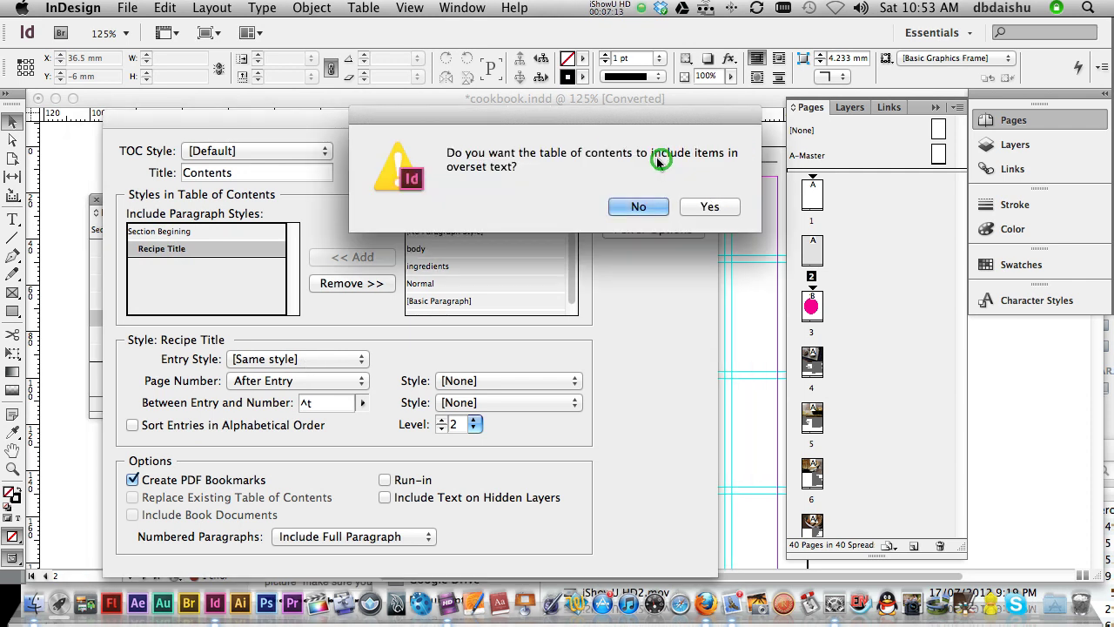
pyautogui.click(722, 210)
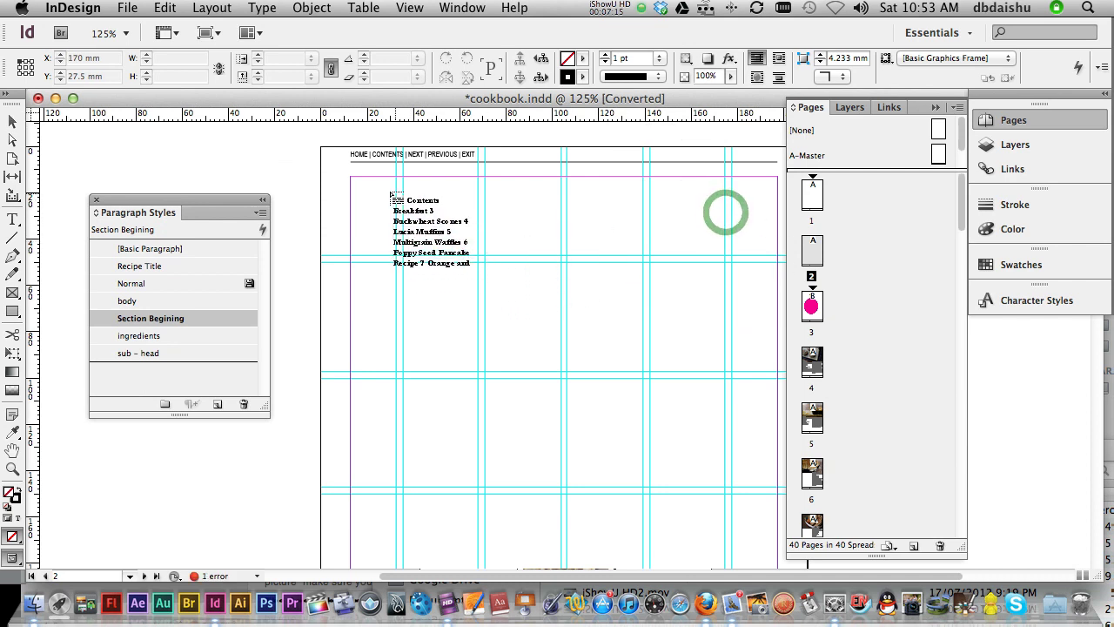
pyautogui.press('Escape')
pyautogui.keyDown('alt'); pyautogui.click(482, 299); pyautogui.keyUp('alt')
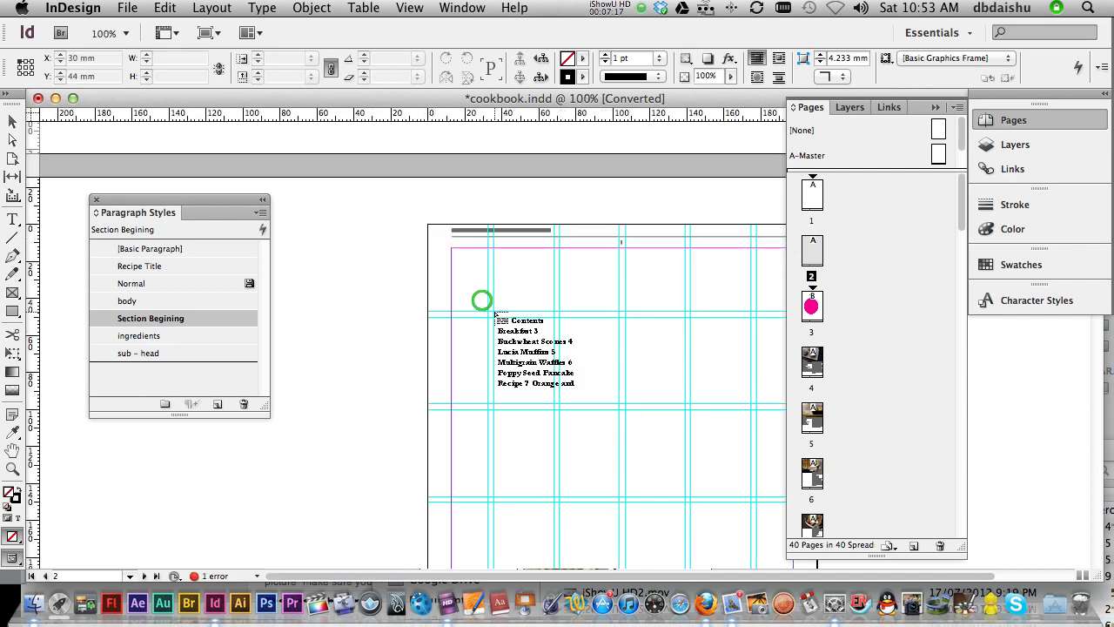
# Retitle the table of contents 'My Cookbook Recipes' and regenerate it, replacing the old contents
pyautogui.click(211, 8)
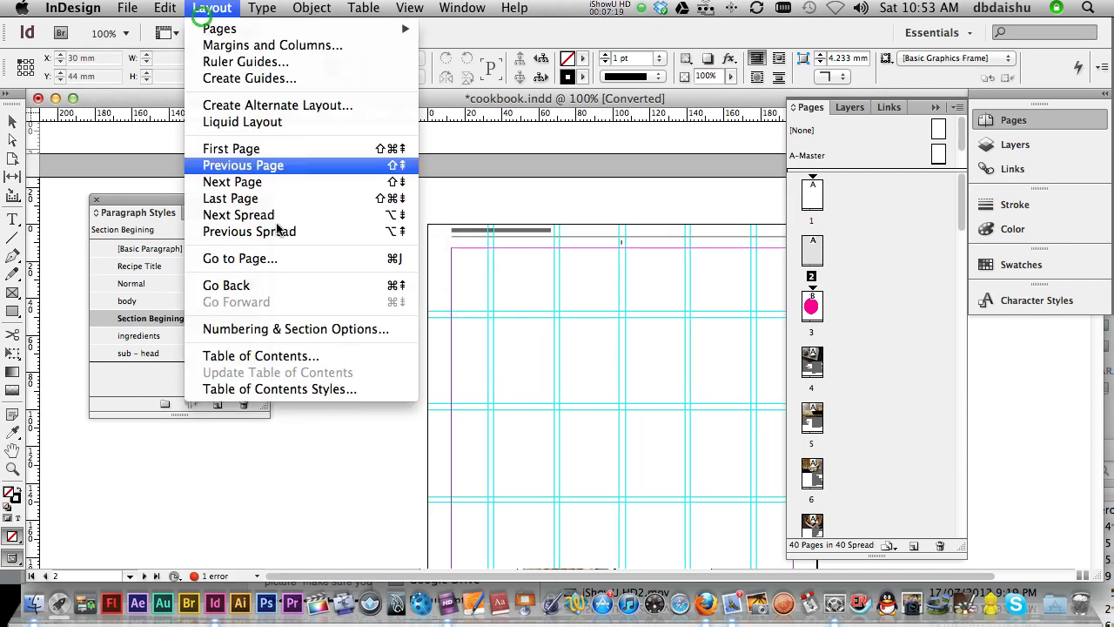
pyautogui.click(298, 355)
pyautogui.moveTo(255, 174); pyautogui.dragTo(187, 172)
pyautogui.write('My ')
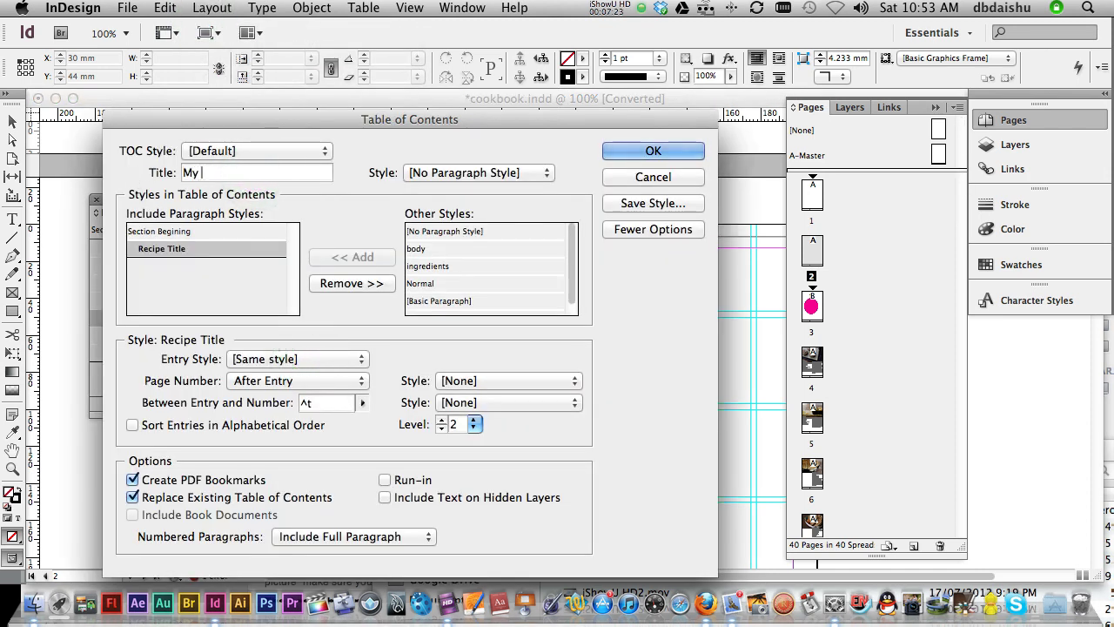
pyautogui.write('Cookbak')
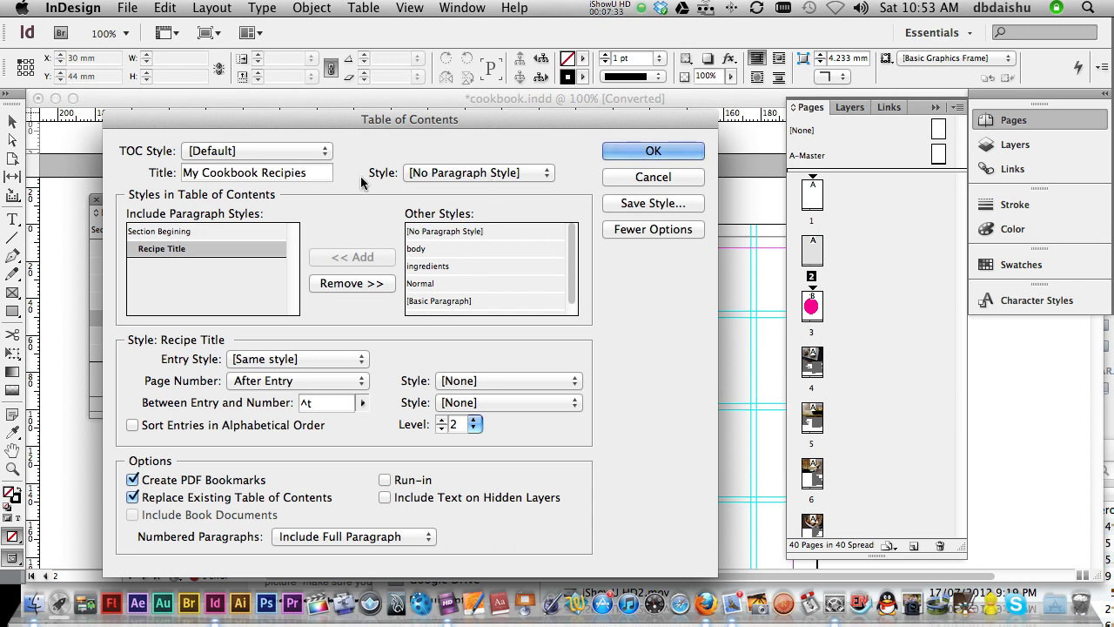
pyautogui.click(652, 153)
pyautogui.click(705, 211)
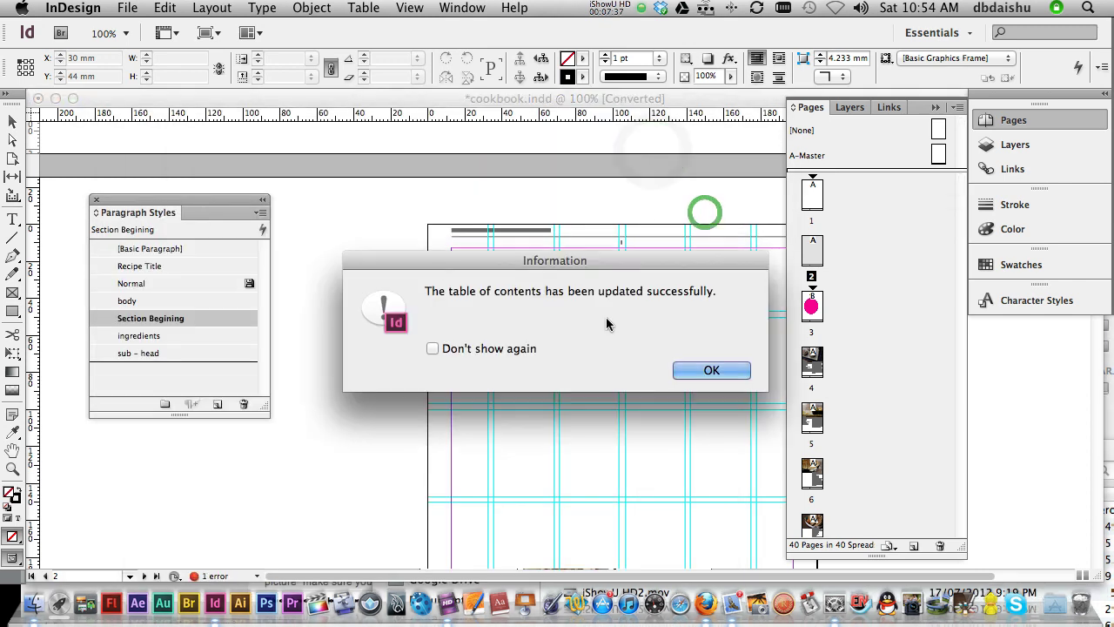
pyautogui.click(711, 371)
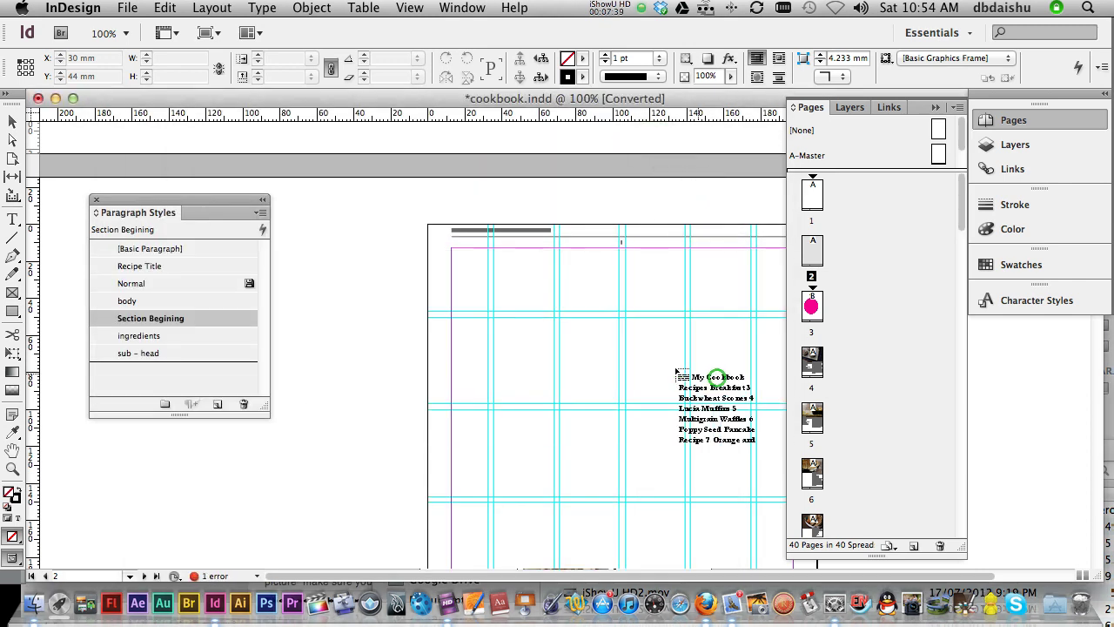
# Place the table of contents at page 2's top-left and inspect the list
pyautogui.click(458, 261)
pyautogui.keyDown('alt'); pyautogui.click(534, 346); pyautogui.keyUp('alt')
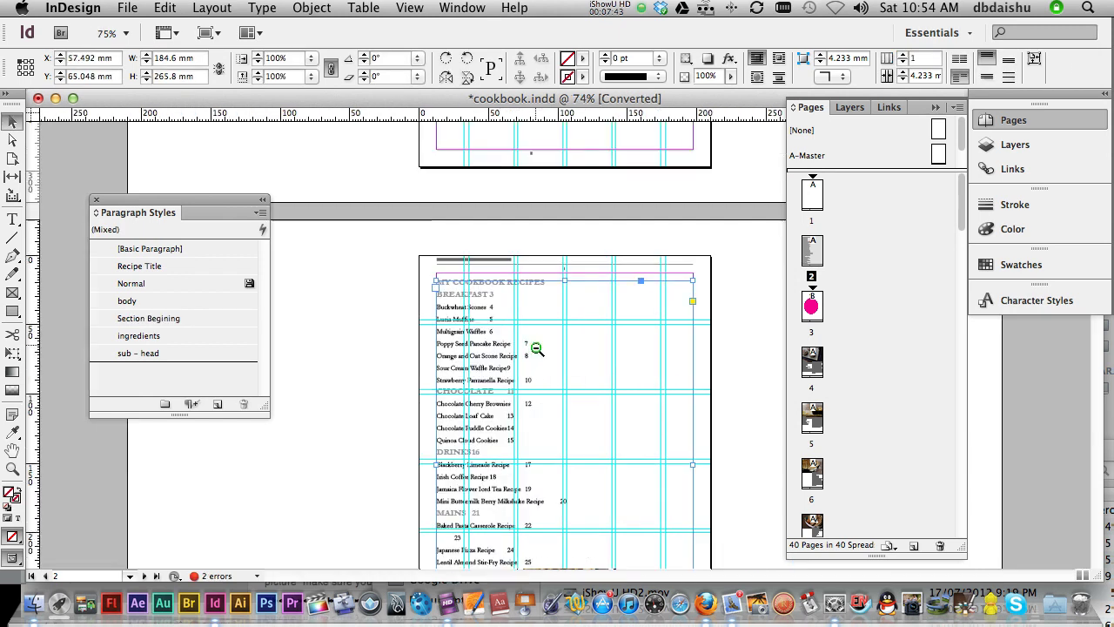
pyautogui.moveTo(414, 262); pyautogui.dragTo(540, 424)
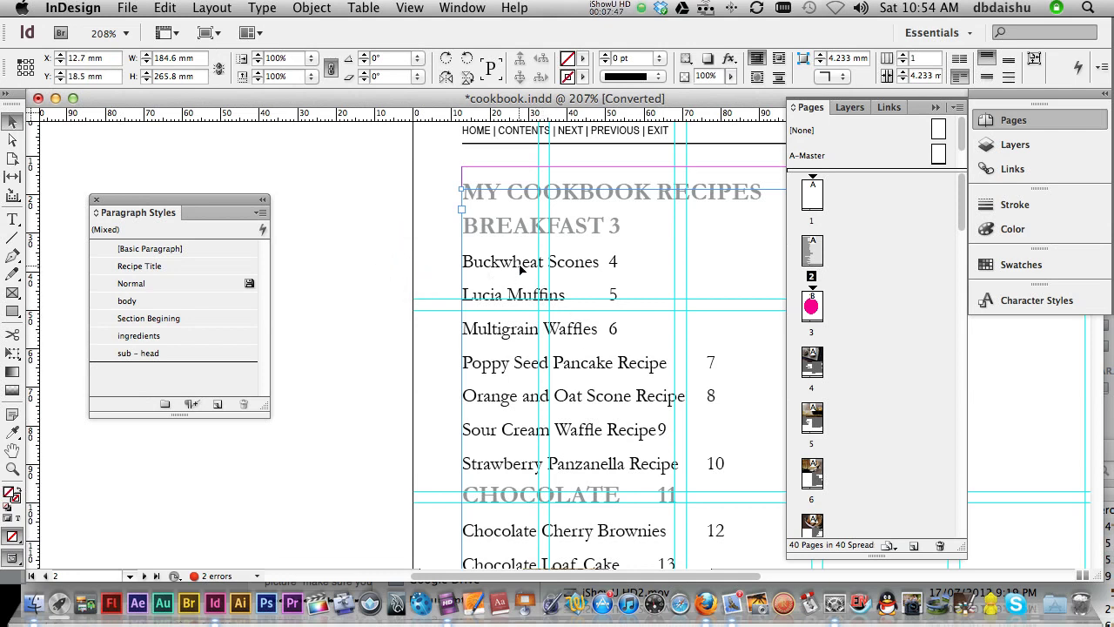
pyautogui.moveTo(599, 368); pyautogui.dragTo(428, 277)
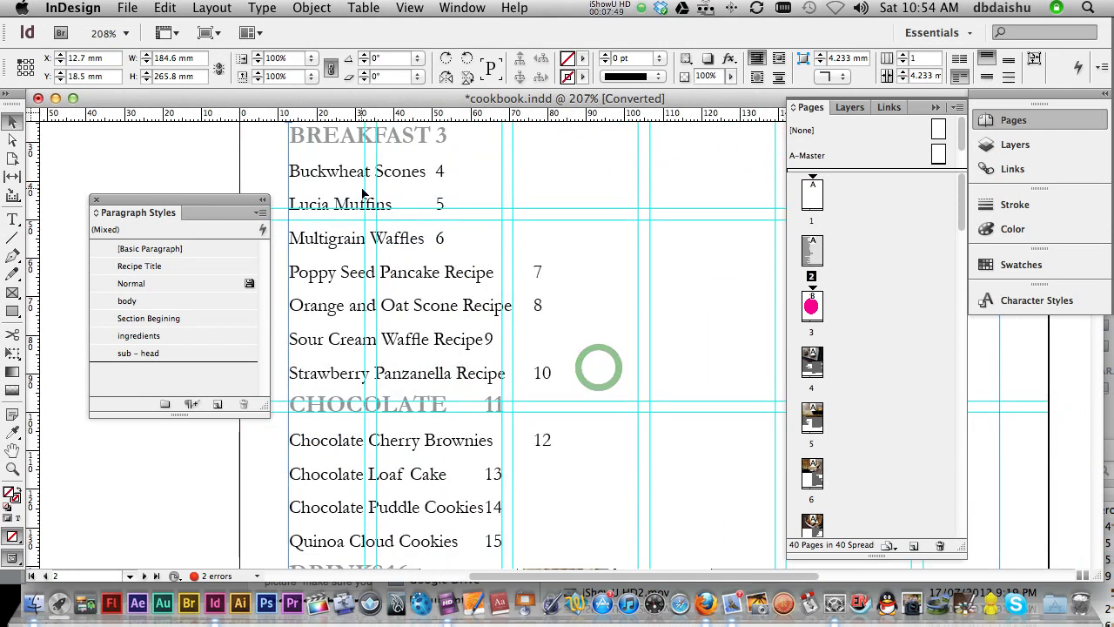
pyautogui.press('super+semicolon')
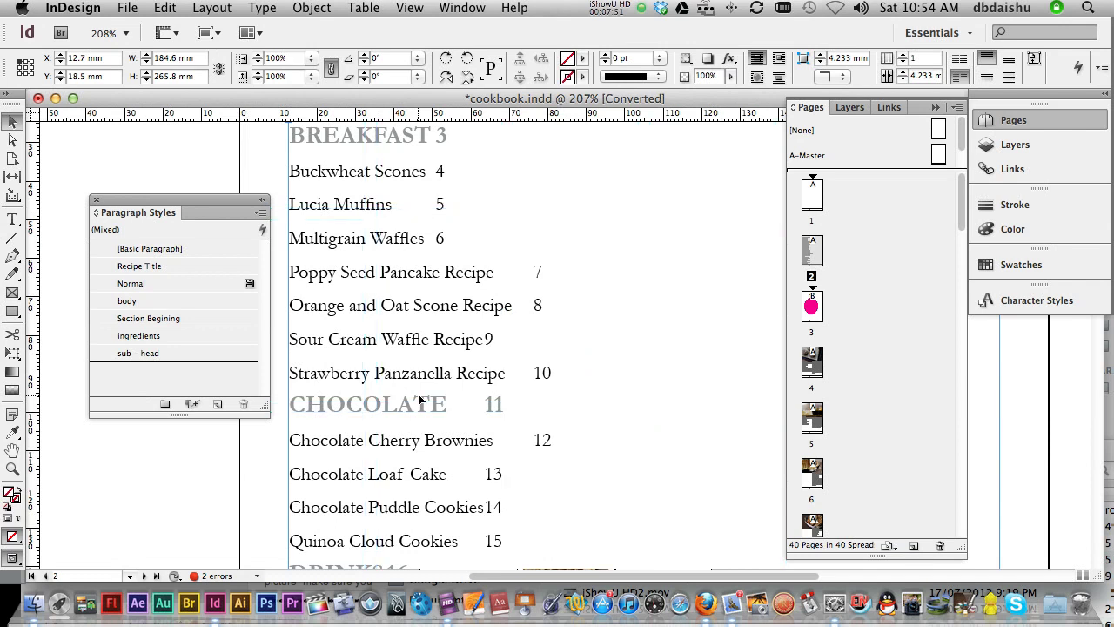
pyautogui.keyDown('alt'); pyautogui.click(473, 431); pyautogui.keyUp('alt')
pyautogui.keyDown('alt'); pyautogui.click(473, 431); pyautogui.keyUp('alt')
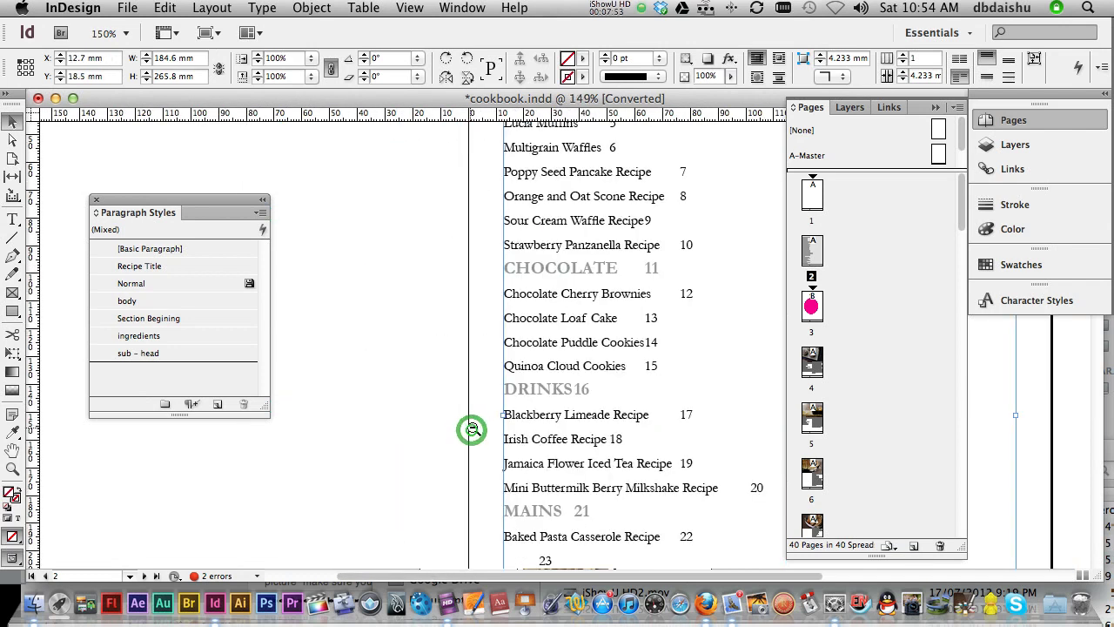
pyautogui.keyDown('alt'); pyautogui.click(473, 430); pyautogui.keyUp('alt')
pyautogui.keyDown('alt'); pyautogui.click(646, 356); pyautogui.keyUp('alt')
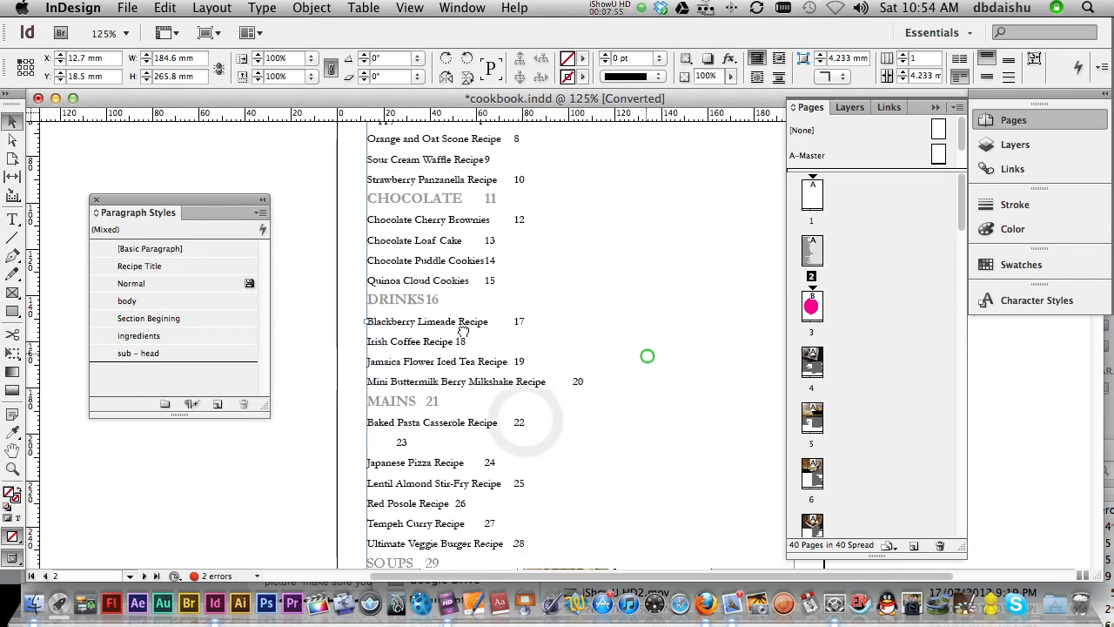
pyautogui.keyDown('alt'); pyautogui.click(496, 358); pyautogui.keyUp('alt')
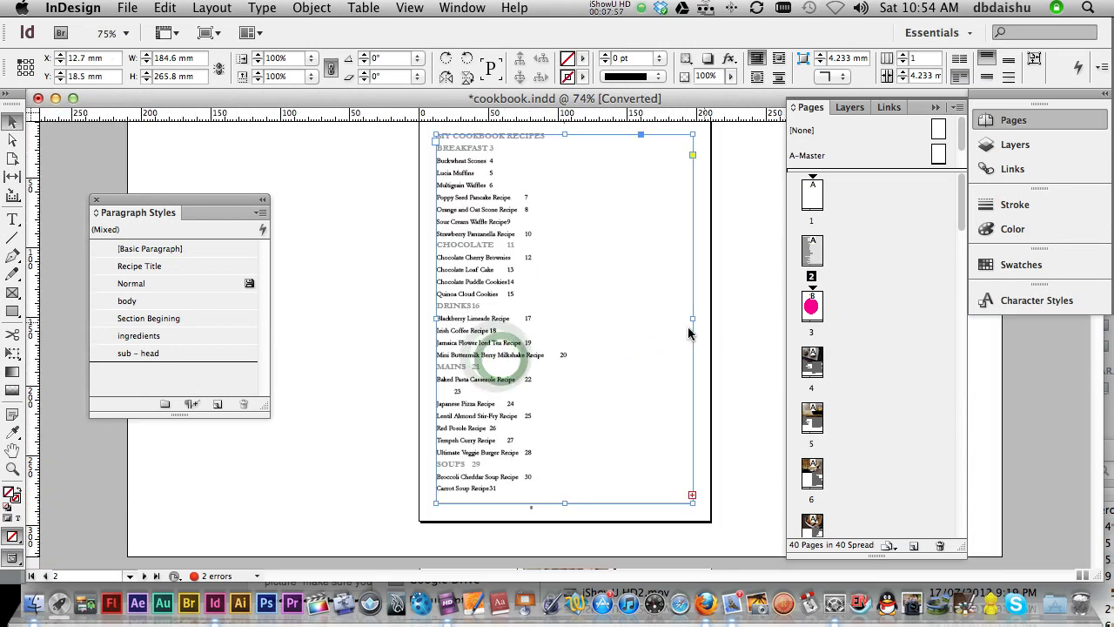
# Narrow the contents frame to one column and flow the overflow into a right-hand column
pyautogui.press('super+semicolon')
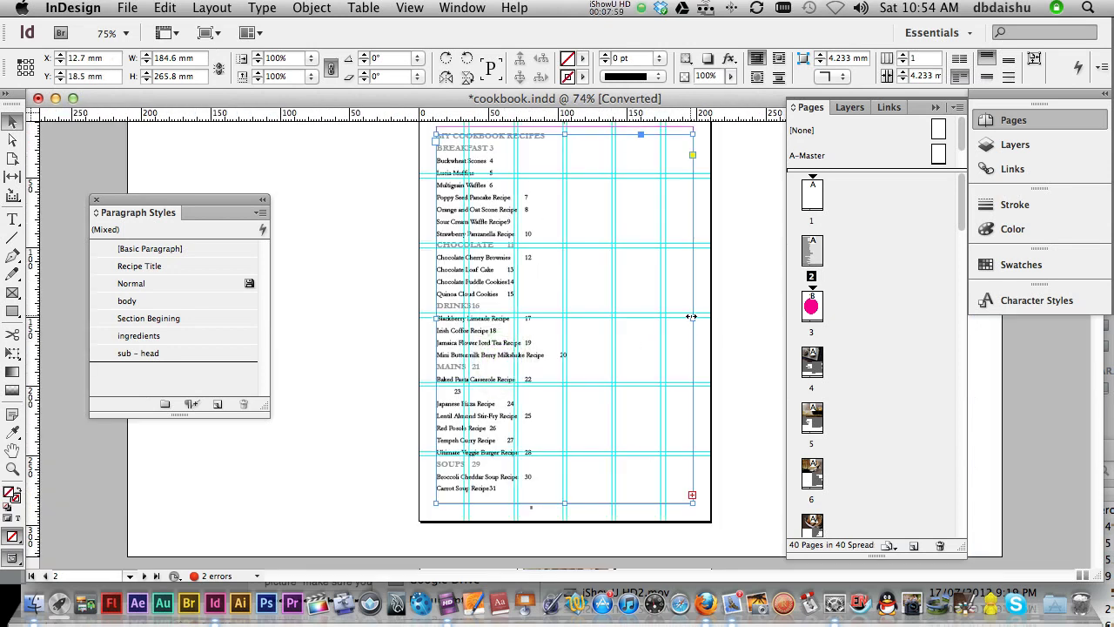
pyautogui.moveTo(692, 317); pyautogui.dragTo(563, 317)
pyautogui.click(561, 496)
pyautogui.moveTo(572, 137); pyautogui.dragTo(688, 494)
# Open the Bookmarks panel and move it left, away from the contents
pyautogui.click(461, 9)
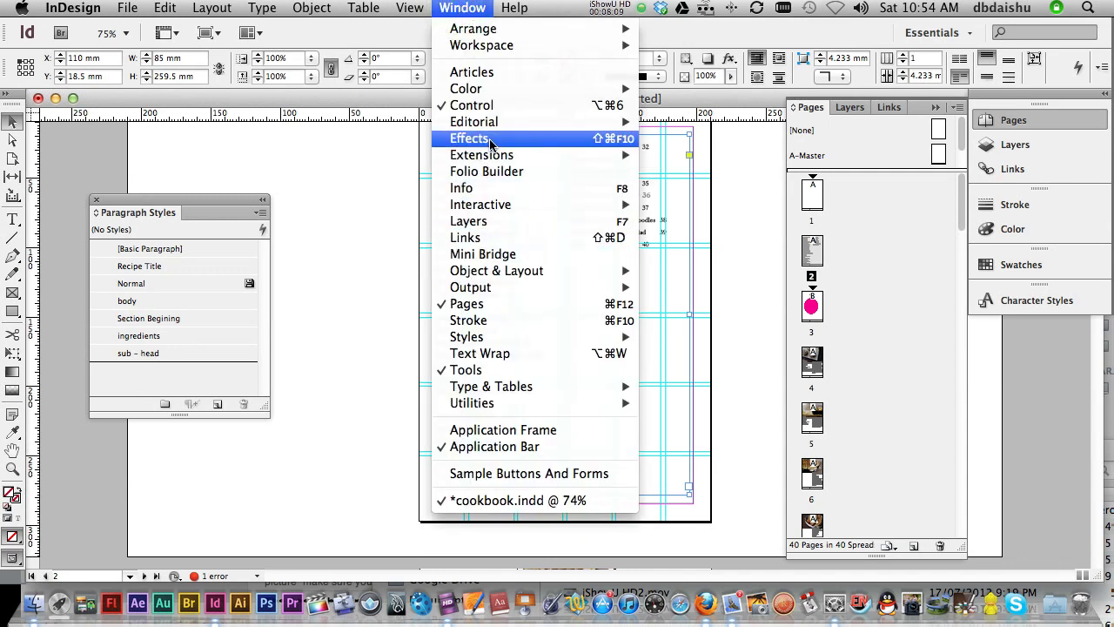
pyautogui.moveTo(516, 339)
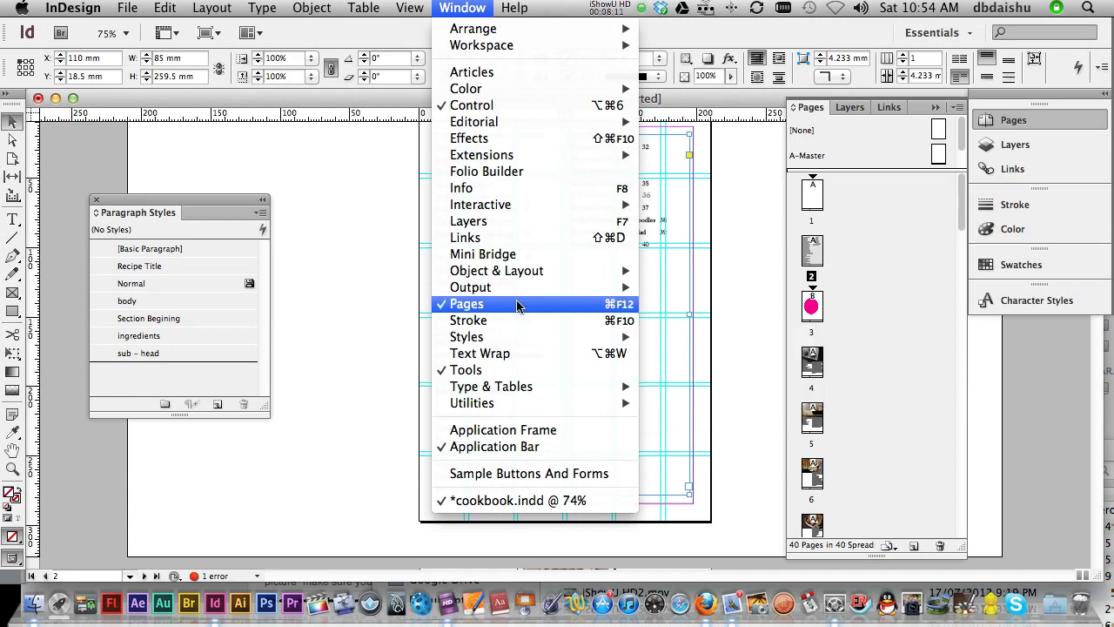
pyautogui.moveTo(527, 205)
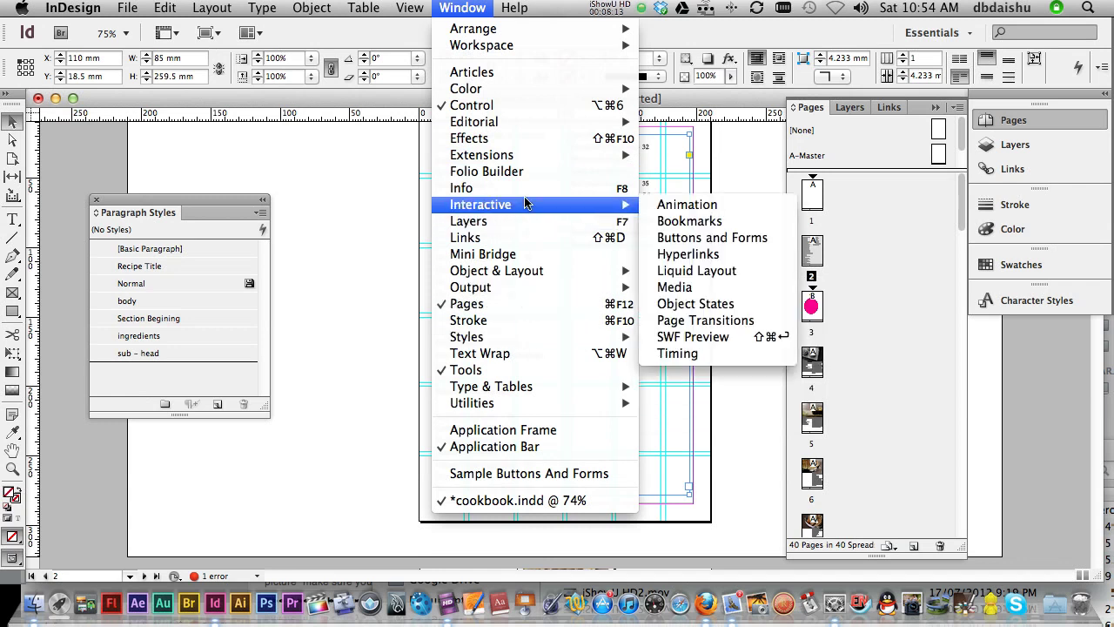
pyautogui.click(737, 224)
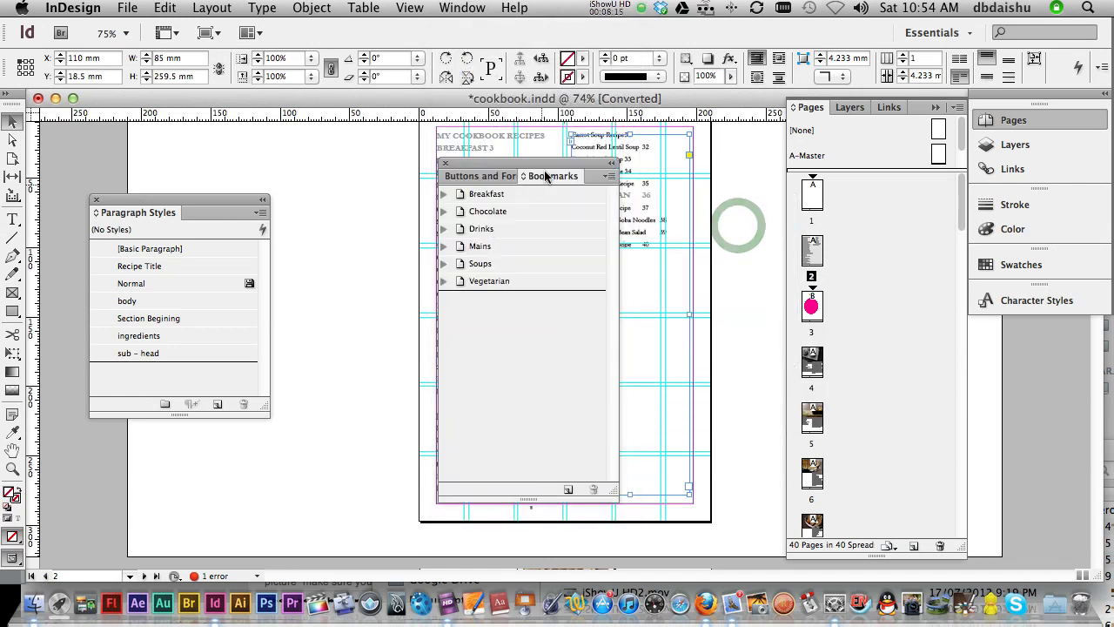
pyautogui.moveTo(541, 170); pyautogui.dragTo(316, 153)
# Expand the Breakfast, Chocolate and Drinks bookmarks to show their recipe bookmarks
pyautogui.click(216, 182)
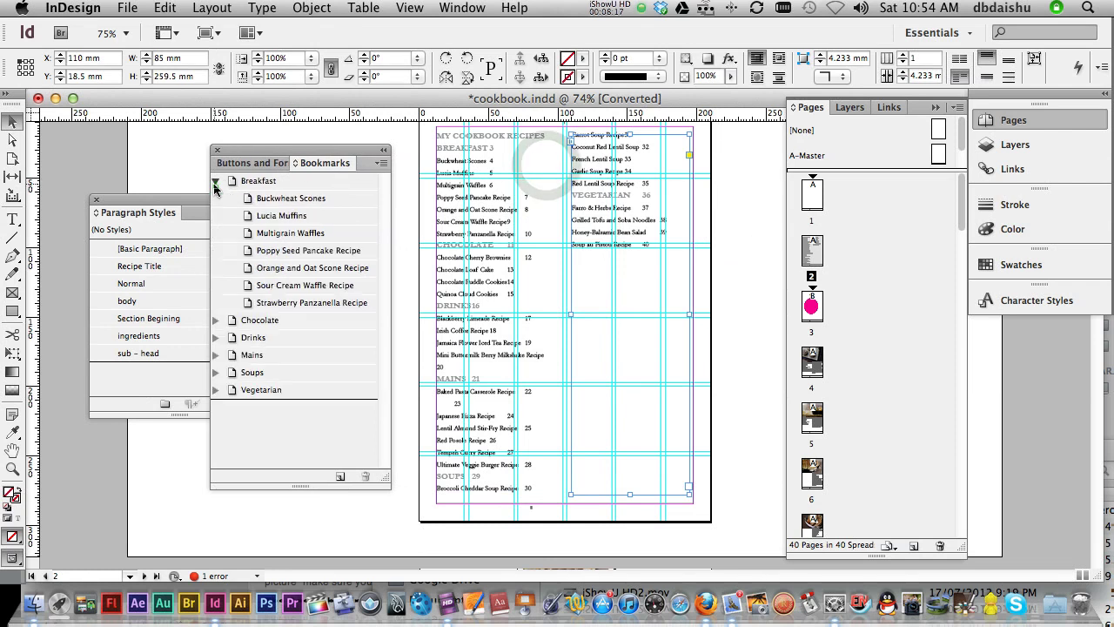
pyautogui.click(216, 320)
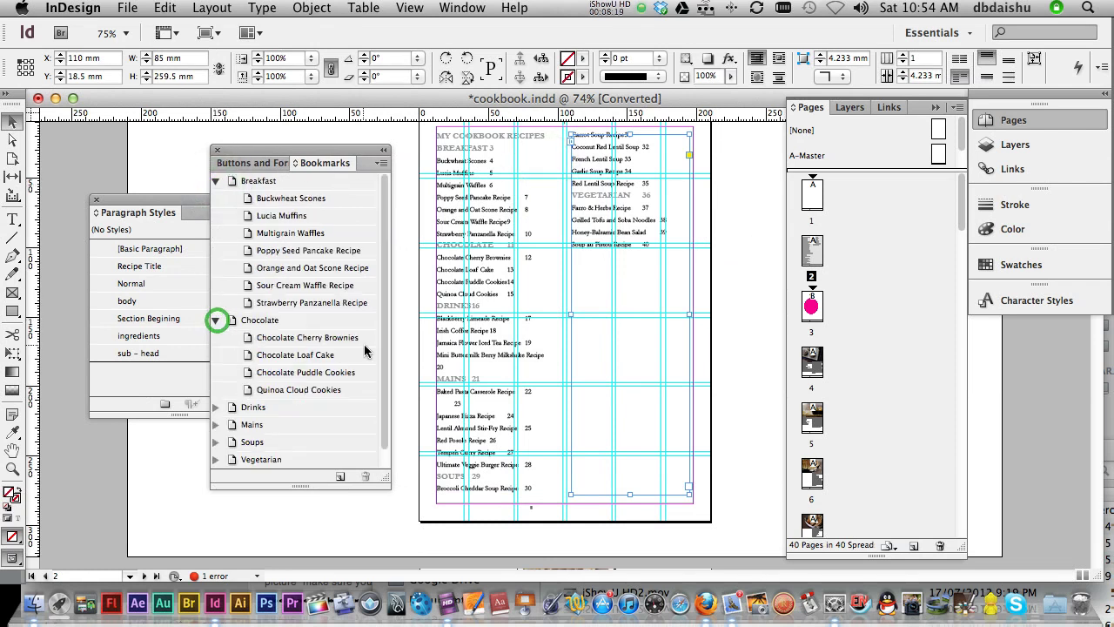
pyautogui.click(216, 406)
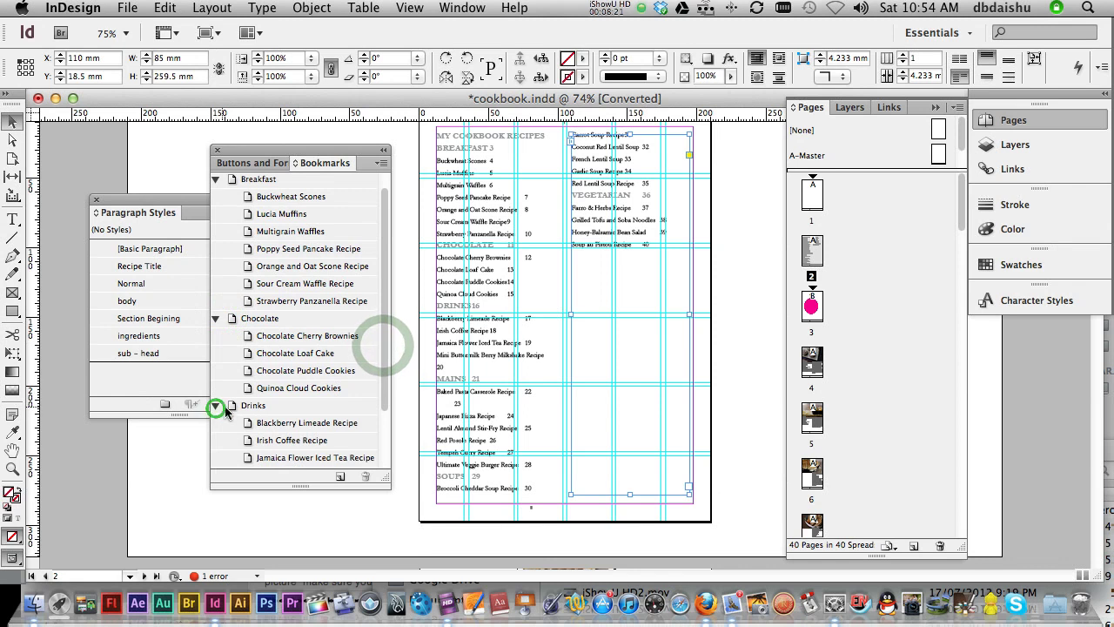